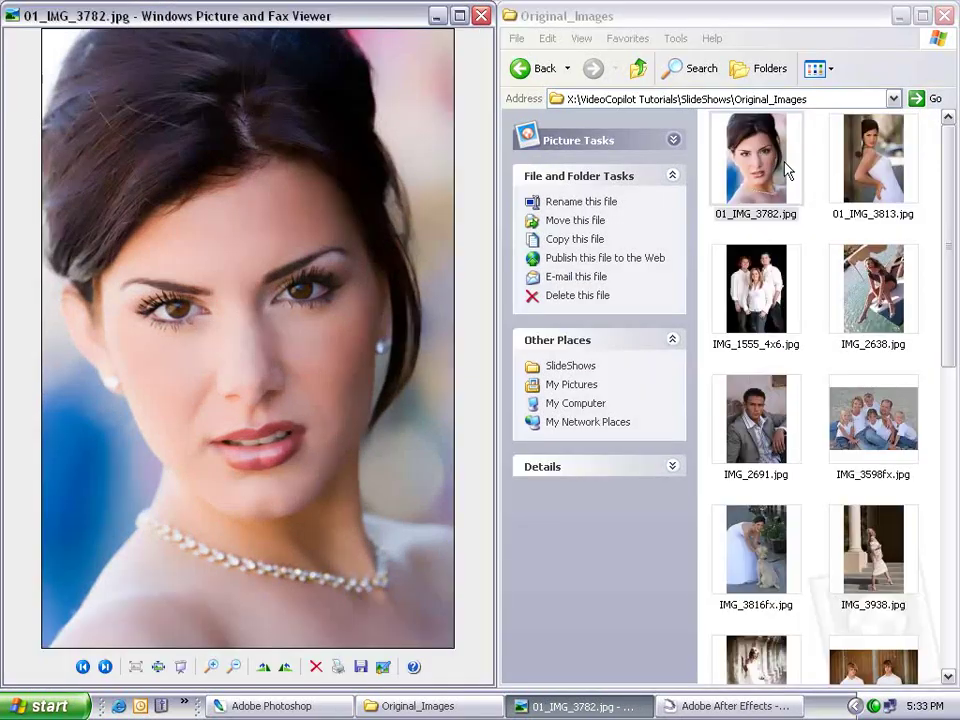
# Preview several photos from the Original_Images folder, including 01_IMG_3782.jpg, IMG_2638.jpg and IMG_2691.jpg
pyautogui.doubleClick(760, 175)
pyautogui.click(880, 180)
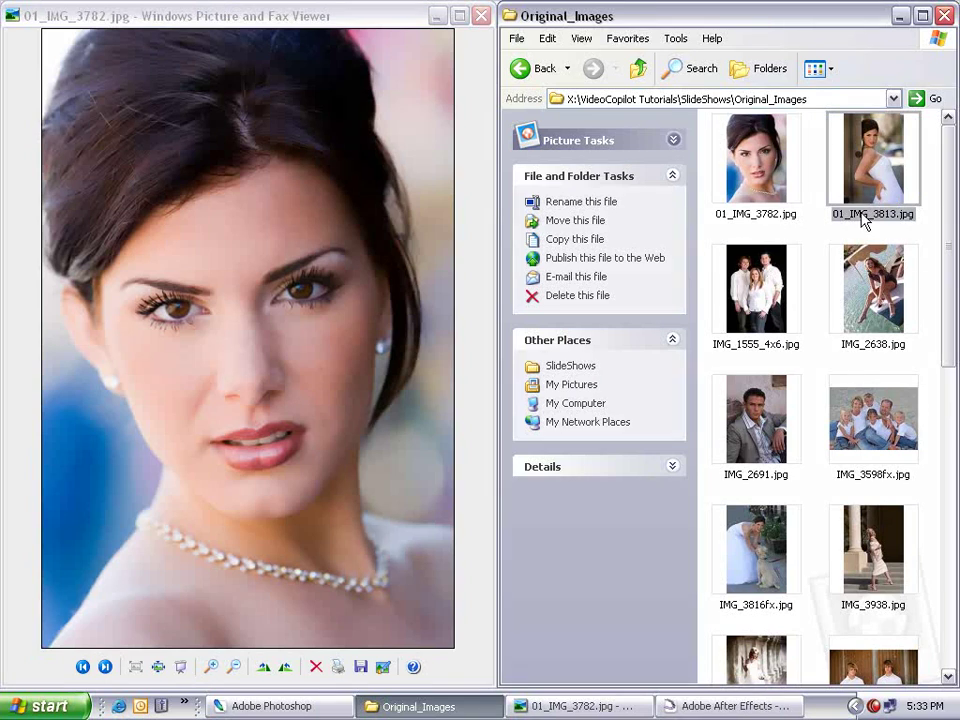
pyautogui.click(778, 277)
pyautogui.doubleClick(845, 285)
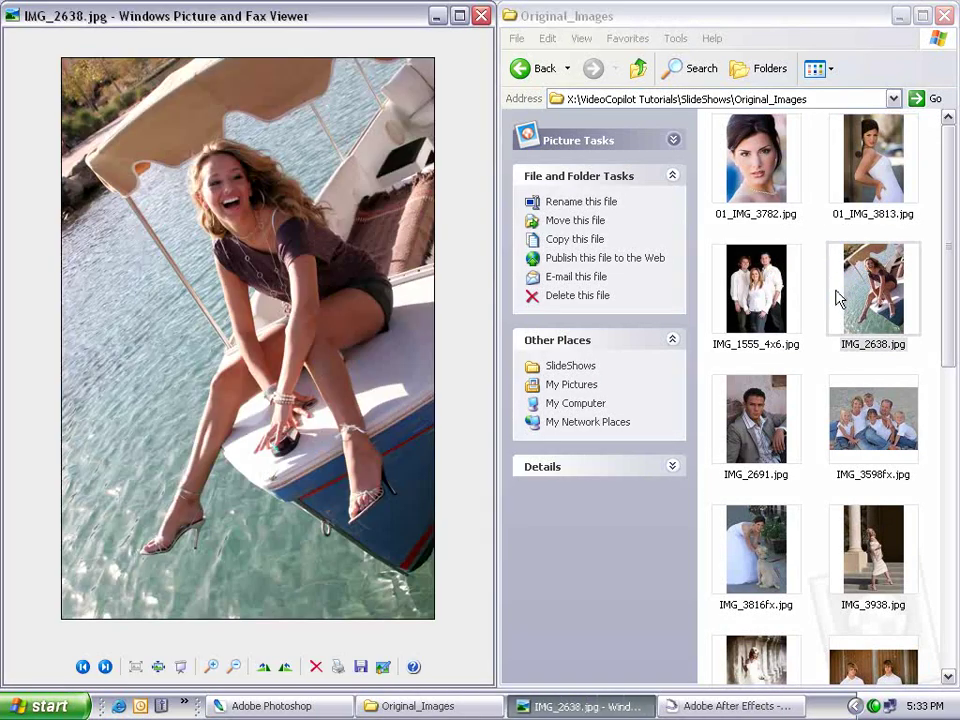
pyautogui.doubleClick(765, 418)
pyautogui.moveTo(949, 321)
pyautogui.mouseDown()
pyautogui.moveTo(949, 578)
pyautogui.moveTo(949, 199)
pyautogui.mouseUp()
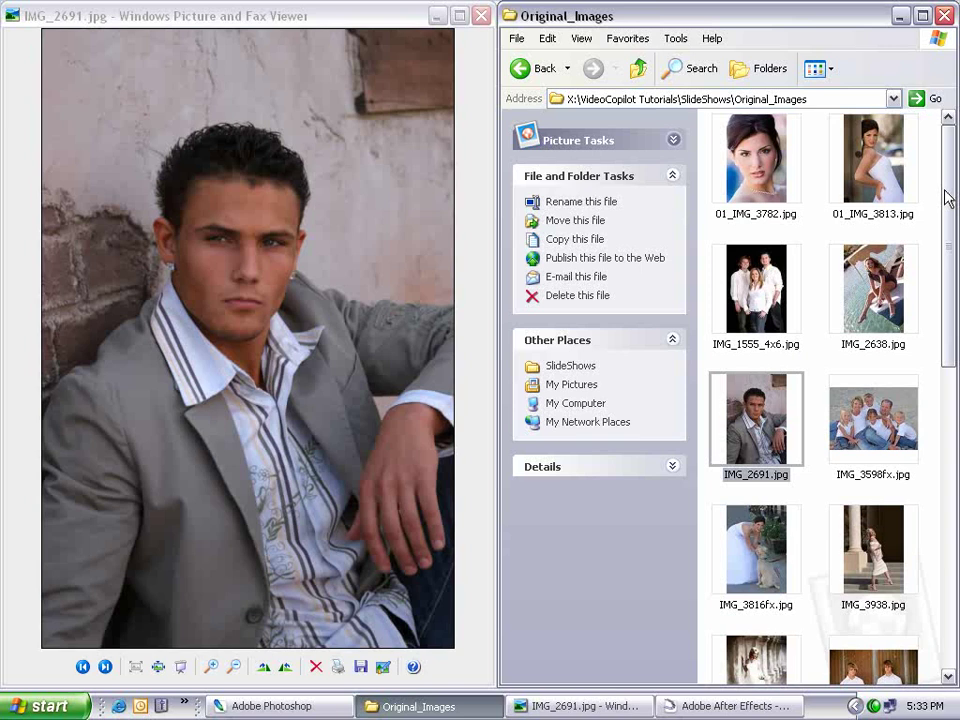
# Look through all the thumbnails in the Original_Images folder to compare the photos' orientations and framing
pyautogui.click(872, 160)
pyautogui.click(756, 160)
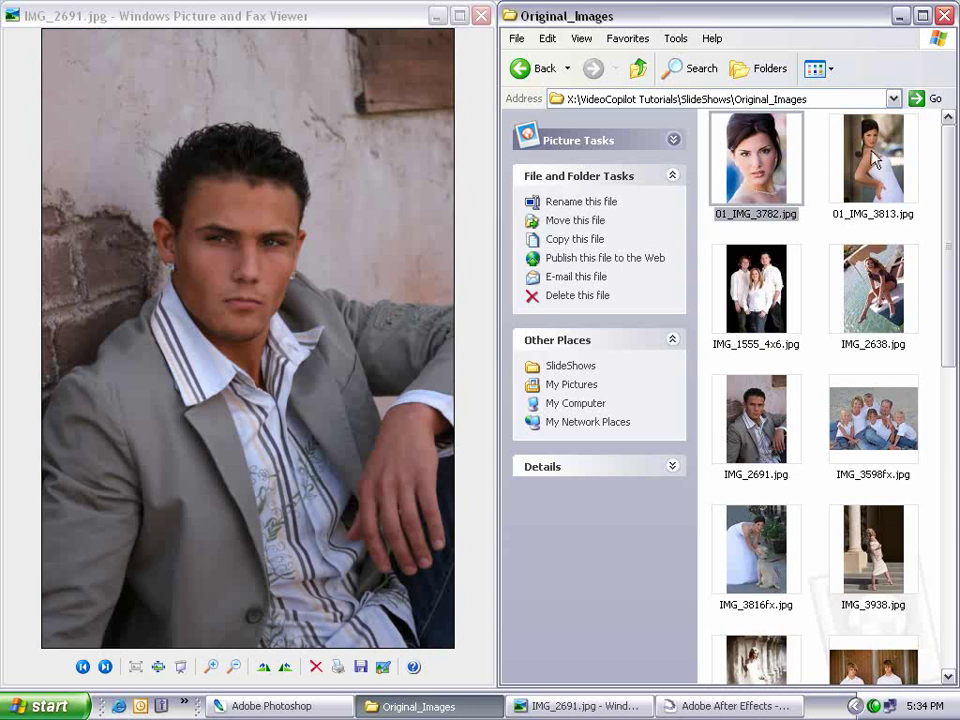
pyautogui.moveTo(953, 294); pyautogui.dragTo(928, 606)
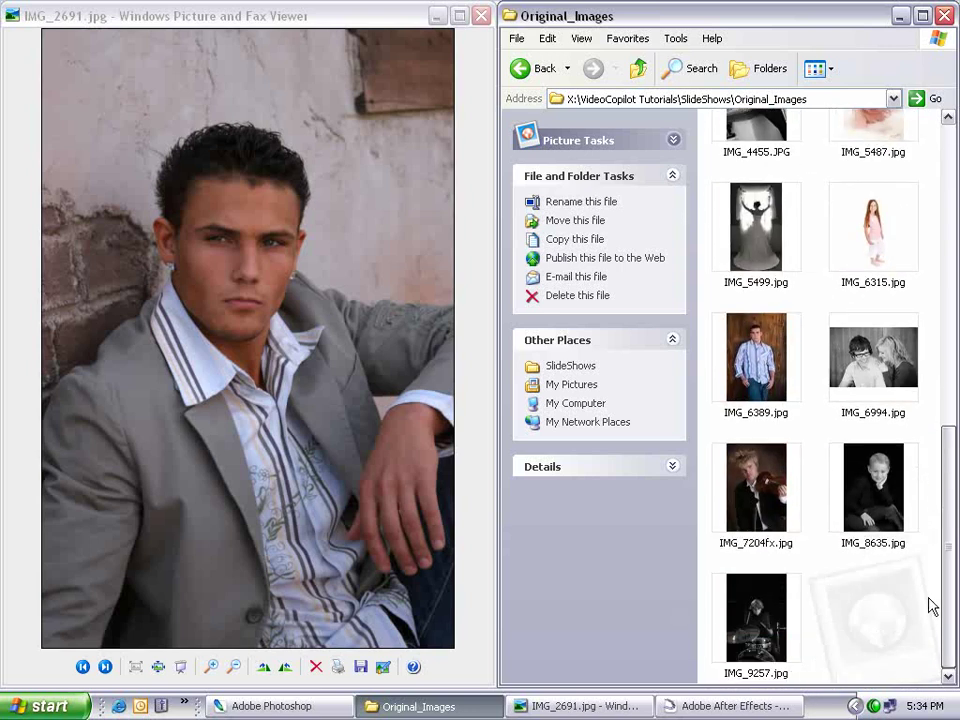
pyautogui.moveTo(908, 670); pyautogui.dragTo(921, 208)
pyautogui.click(923, 178)
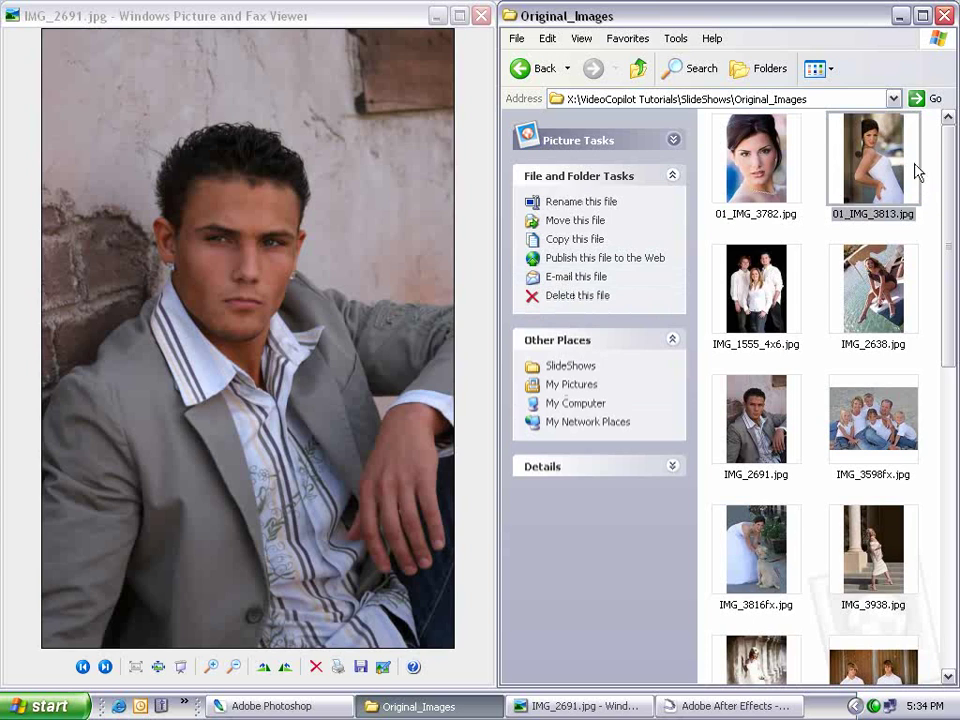
pyautogui.click(775, 176)
pyautogui.click(777, 283)
pyautogui.click(873, 313)
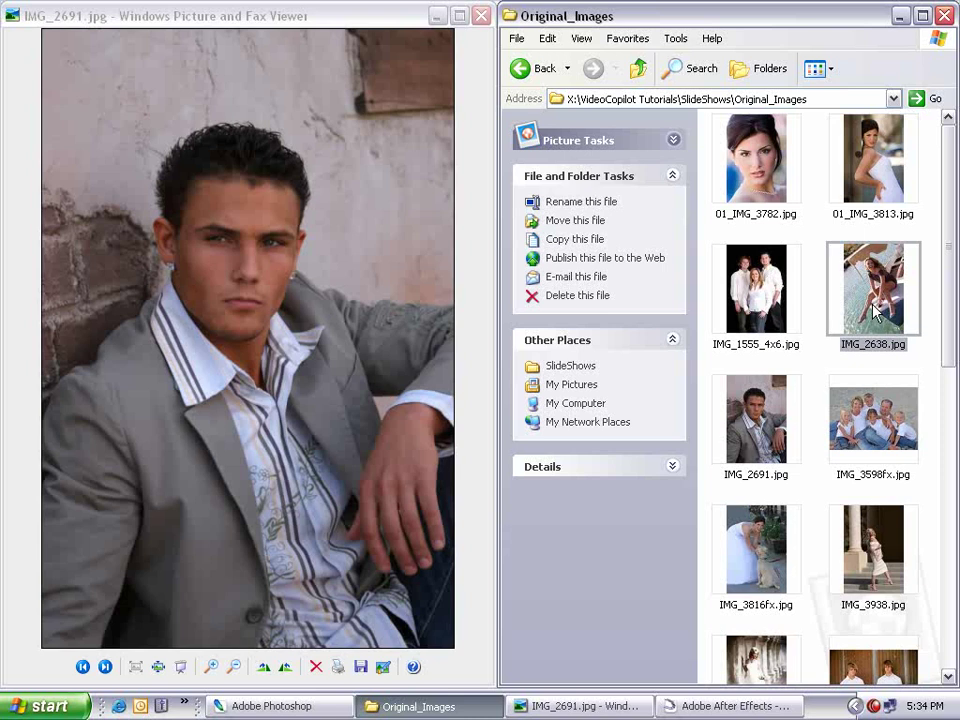
# Switch to Photoshop and open 01_IMG_3782.jpg from the Original_Images folder in it
pyautogui.hotkey('alt', 'Tab')
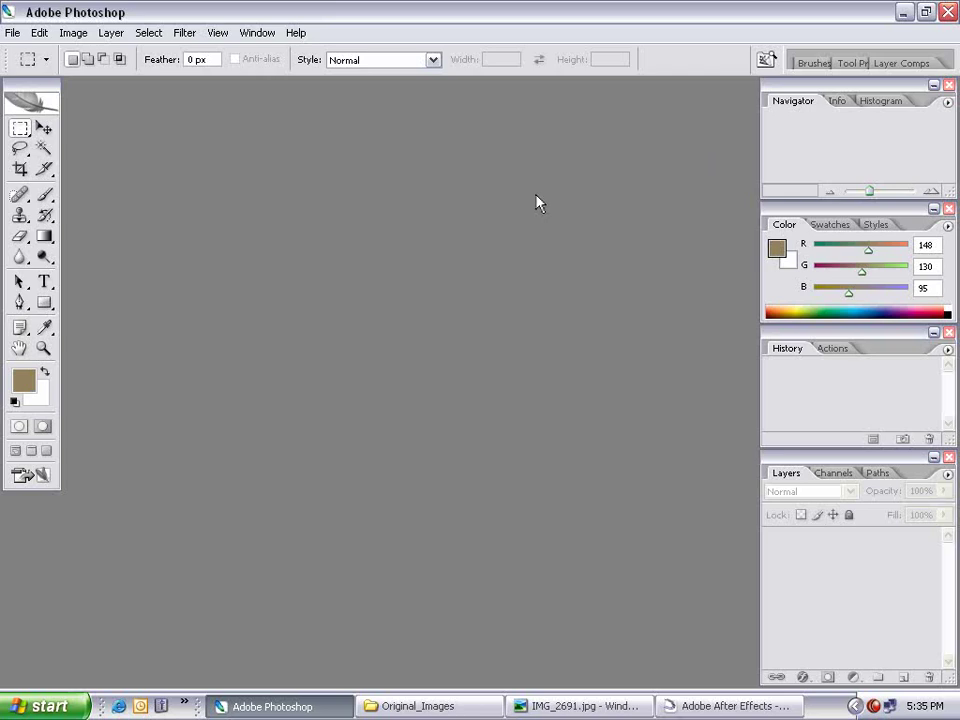
pyautogui.click(488, 707)
pyautogui.moveTo(840, 200); pyautogui.dragTo(317, 302)
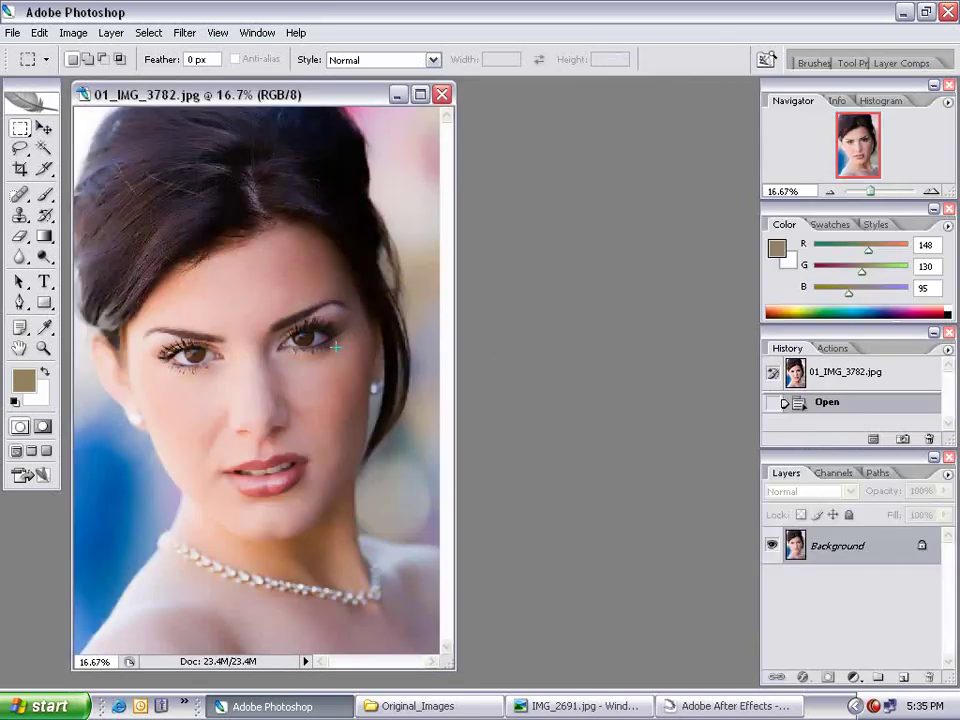
# Detach and enlarge the History and Actions palette, then show the contents of the Default Actions set
pyautogui.moveTo(787, 348); pyautogui.dragTo(496, 172)
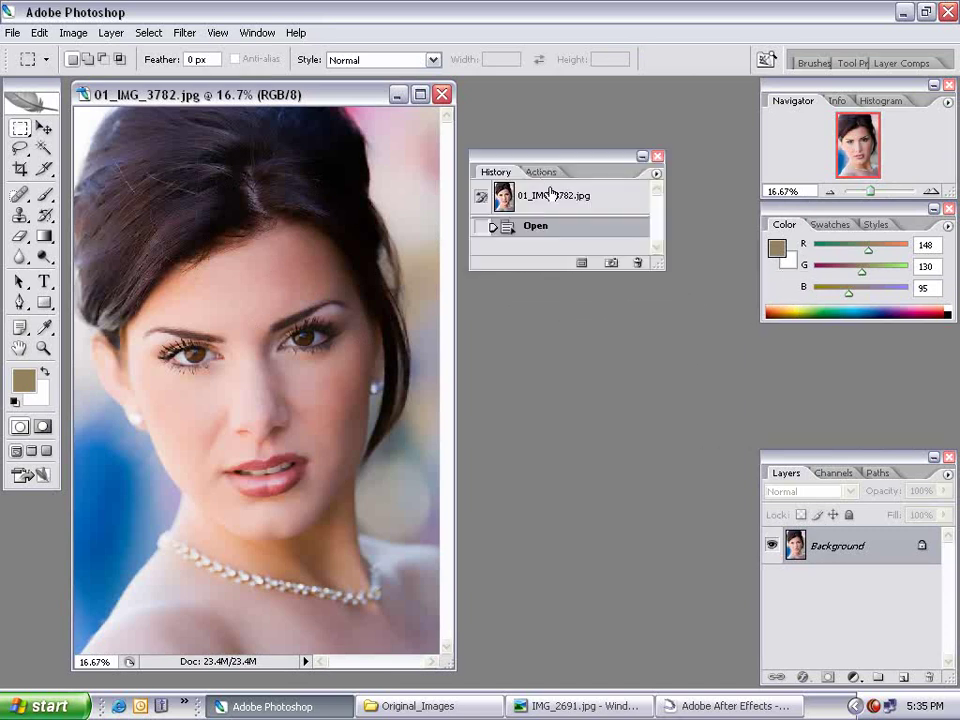
pyautogui.moveTo(659, 265); pyautogui.dragTo(767, 486)
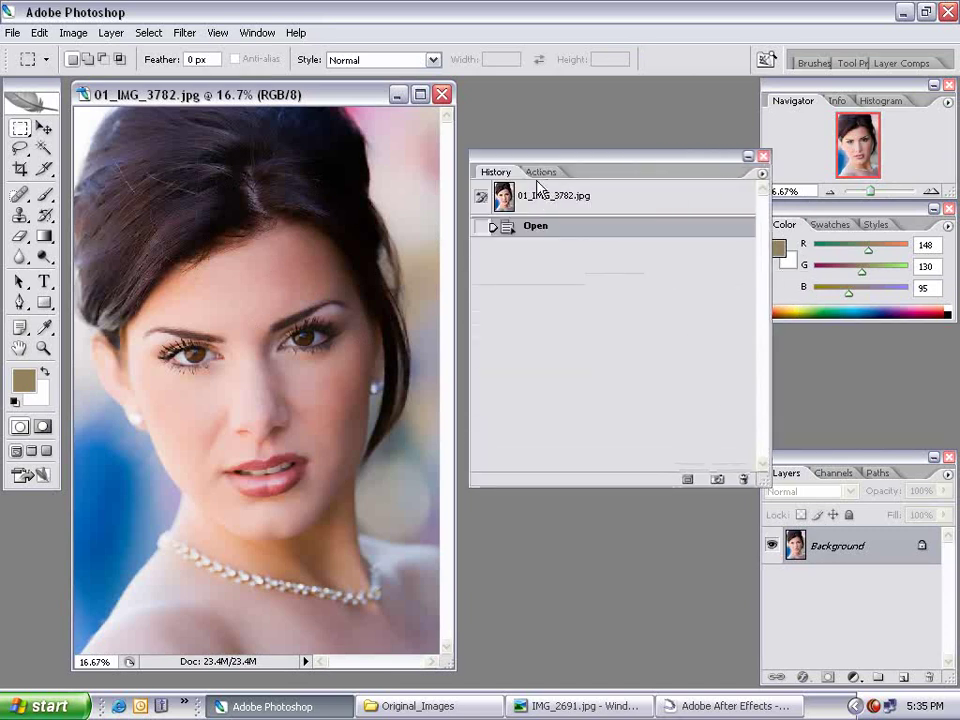
pyautogui.click(535, 171)
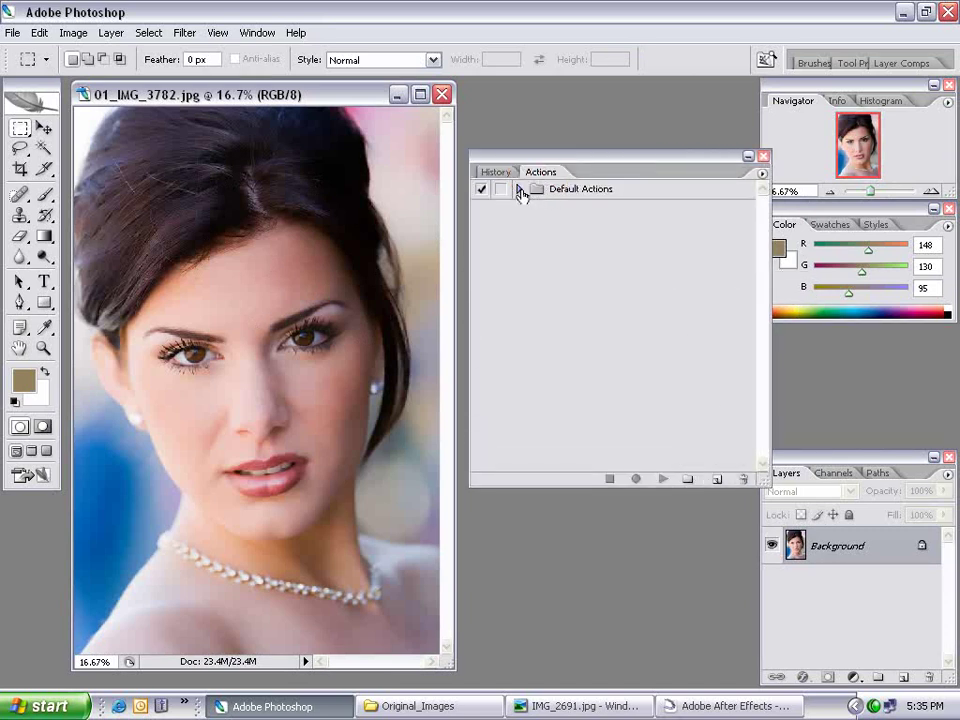
pyautogui.click(519, 189)
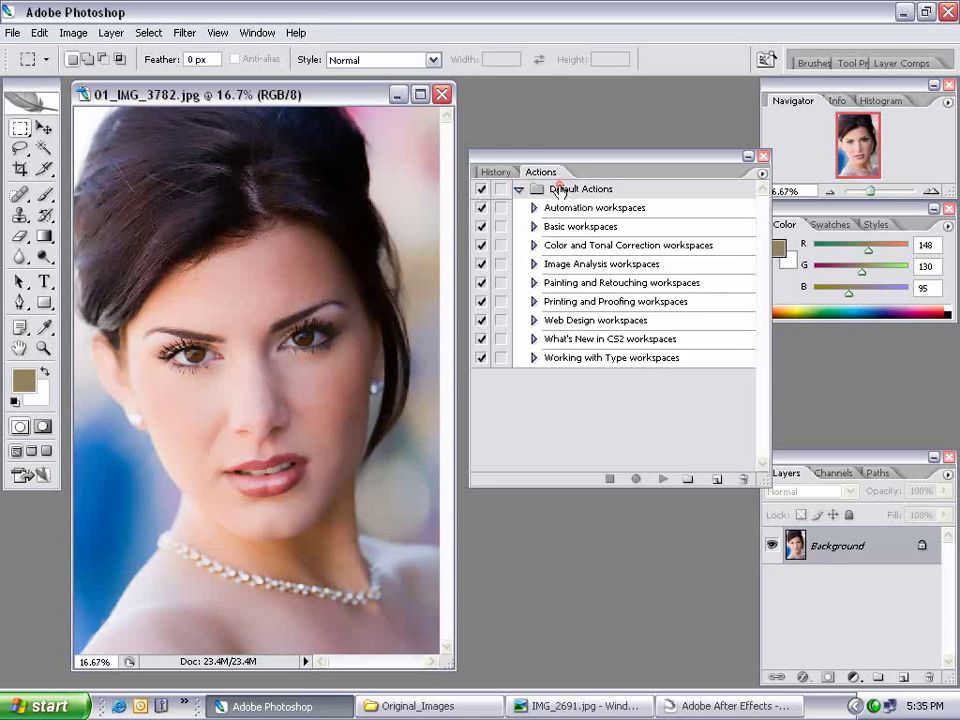
pyautogui.click(566, 189)
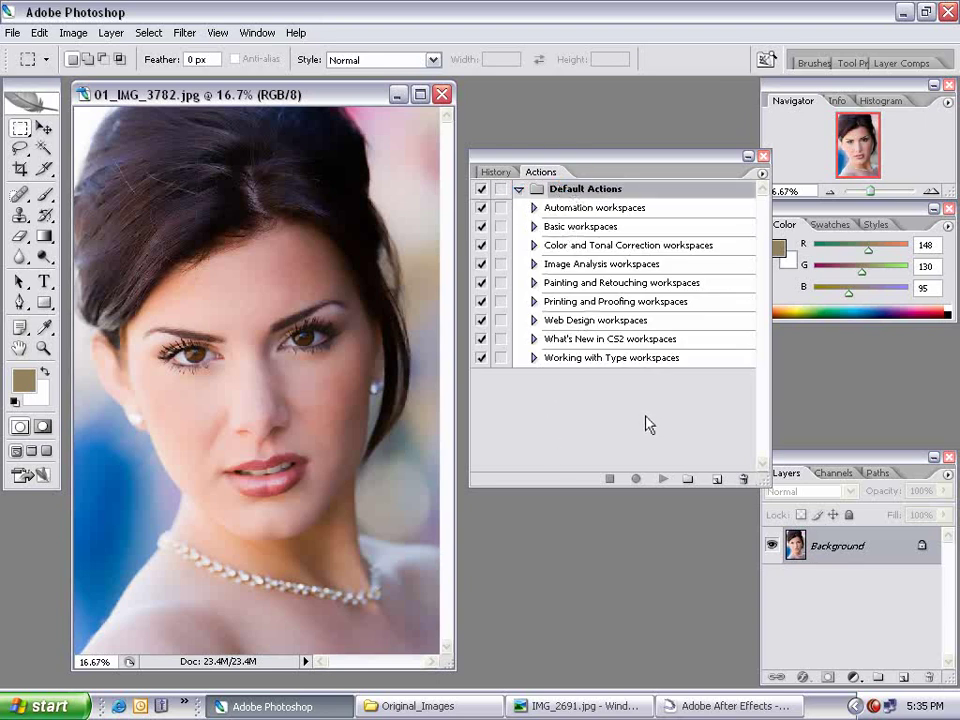
# Create an action named "Resize to 800x600" in the Default Actions set and start recording it
pyautogui.click(716, 480)
pyautogui.moveTo(553, 418); pyautogui.dragTo(396, 429)
pyautogui.write('Resize')
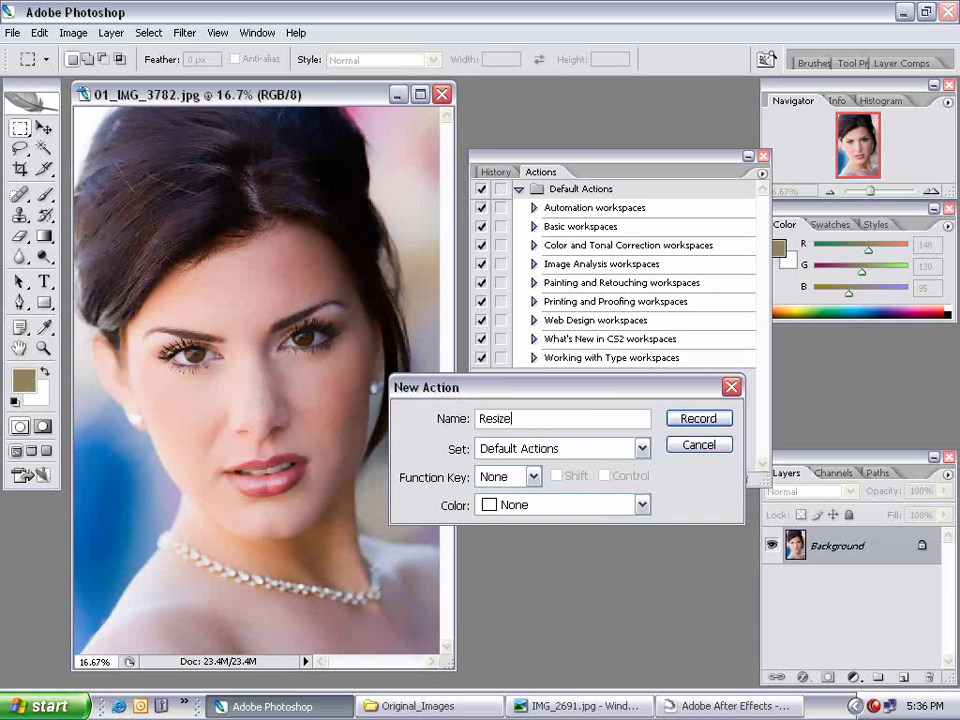
pyautogui.write(' to 800x600')
pyautogui.click(688, 420)
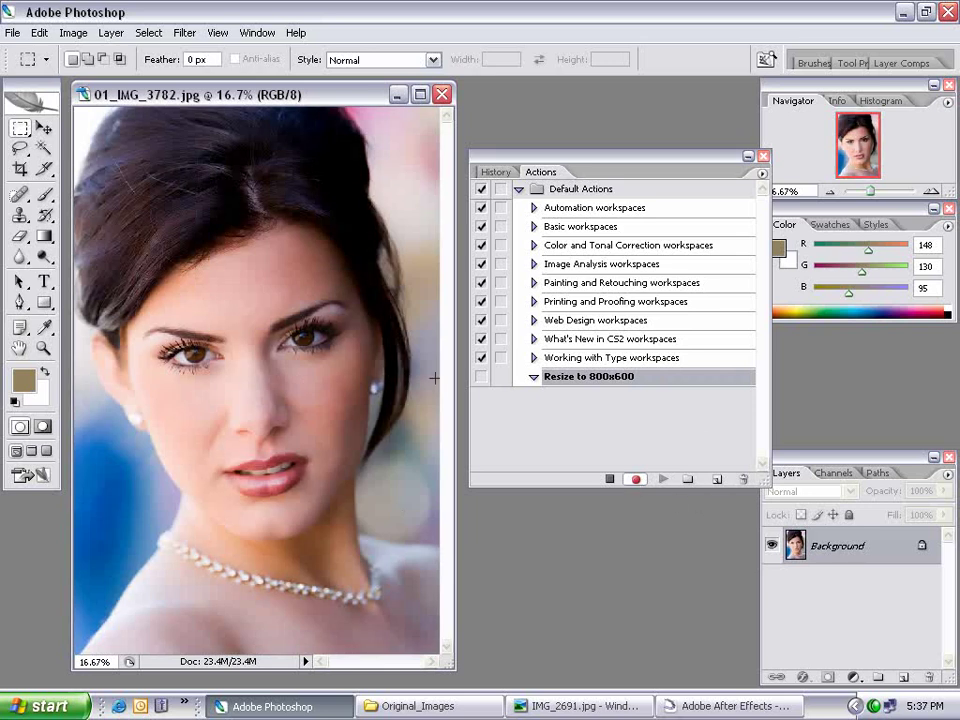
# Record a Fit Image command that constrains the photo within a width of 800 pixels and a height of 600 pixels
pyautogui.click(470, 712)
pyautogui.click(318, 12)
pyautogui.click(14, 36)
pyautogui.moveTo(88, 374)
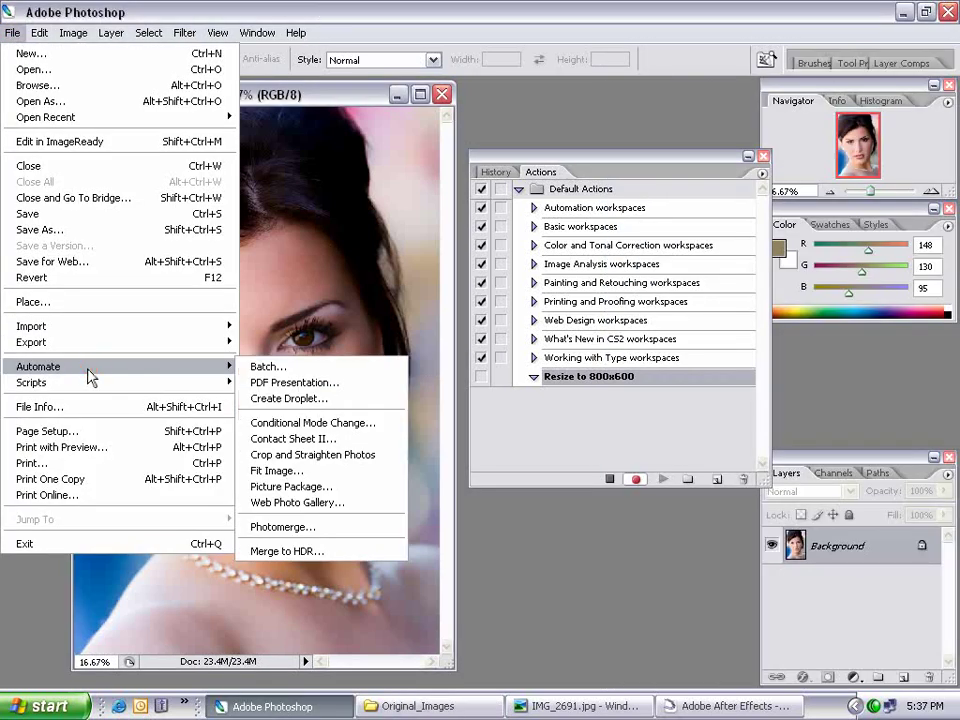
pyautogui.click(300, 470)
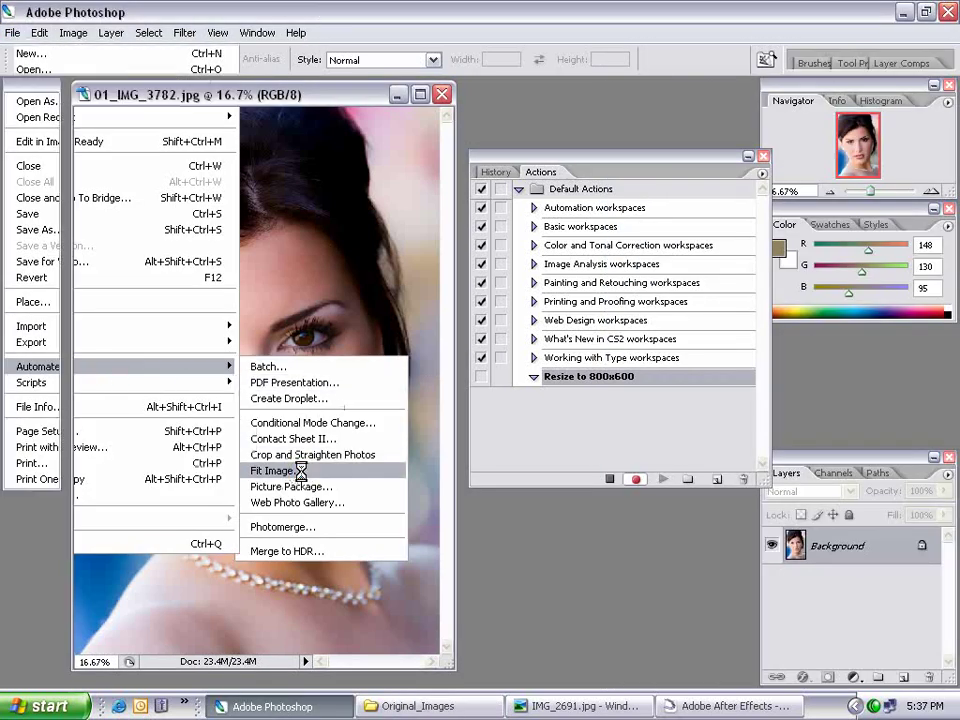
pyautogui.moveTo(448, 290); pyautogui.dragTo(468, 486)
pyautogui.doubleClick(466, 528)
pyautogui.write('800')
pyautogui.press('Tab')
pyautogui.write('600')
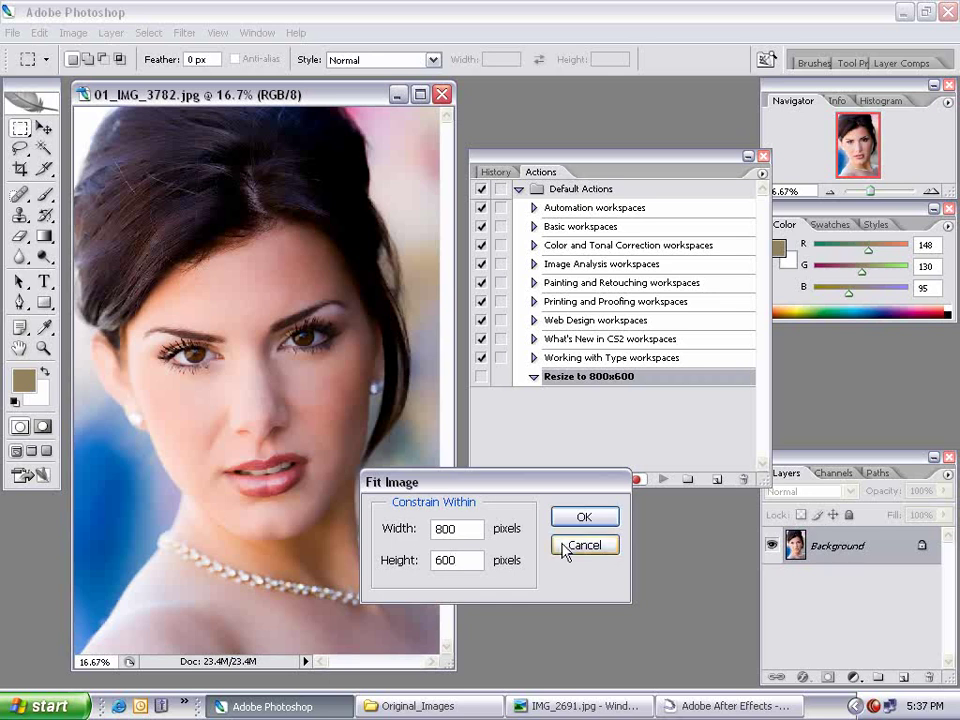
pyautogui.moveTo(473, 486); pyautogui.dragTo(509, 498)
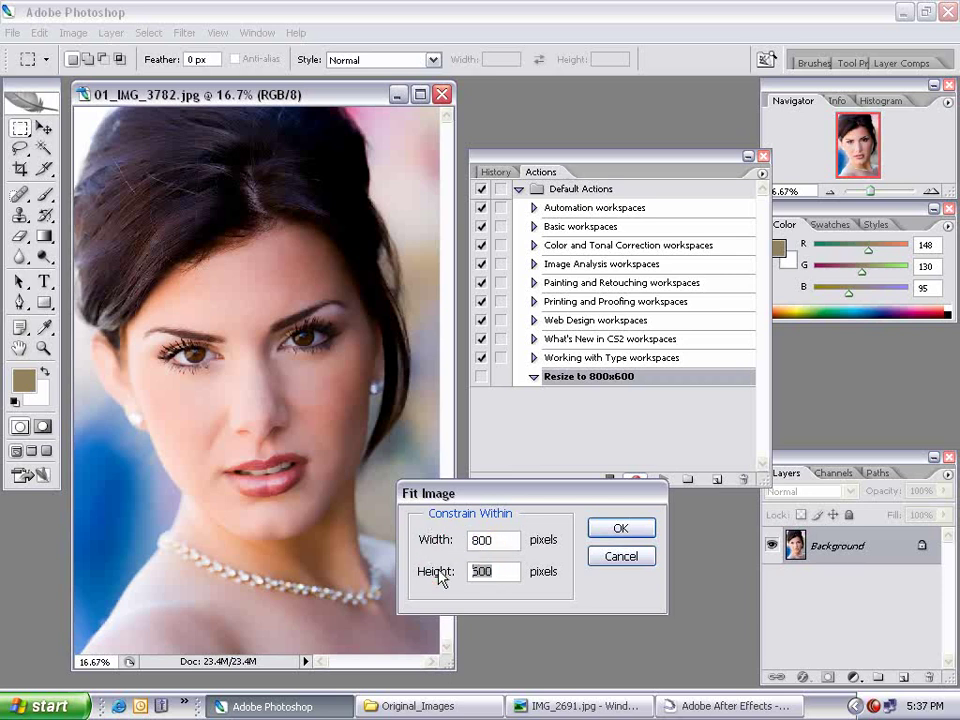
pyautogui.press('Tab')
pyautogui.write('500')
pyautogui.hotkey('ctrl', 'z')
pyautogui.click(617, 529)
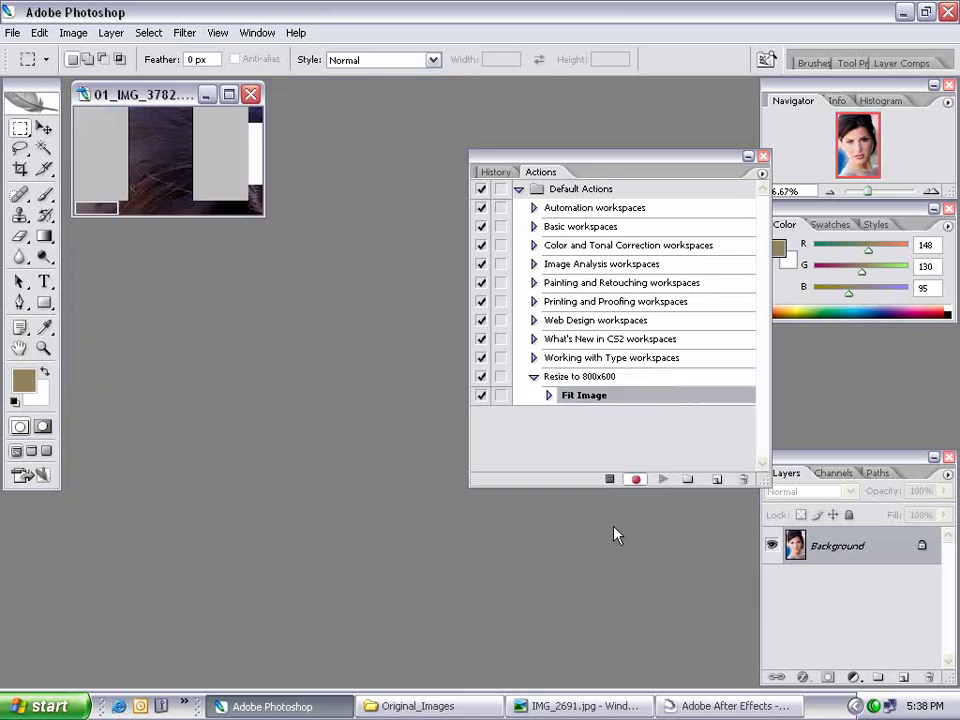
# Enlarge the document window and inspect the resized portrait at 100% zoom
pyautogui.moveTo(255, 210); pyautogui.dragTo(422, 429)
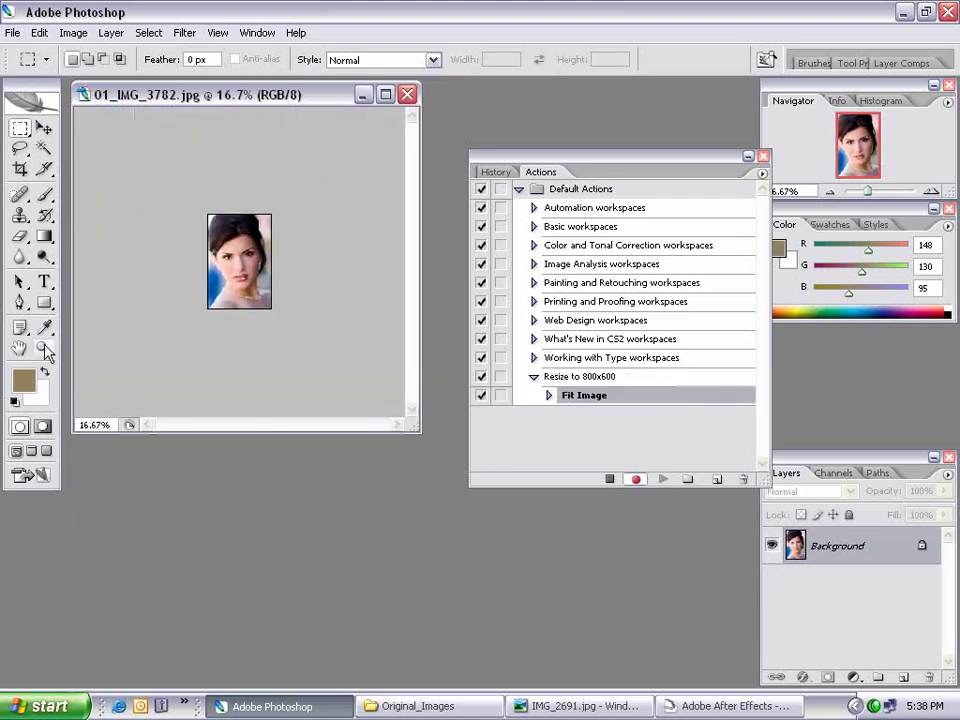
pyautogui.click(43, 348)
pyautogui.click(279, 253)
pyautogui.moveTo(172, 193); pyautogui.dragTo(250, 266)
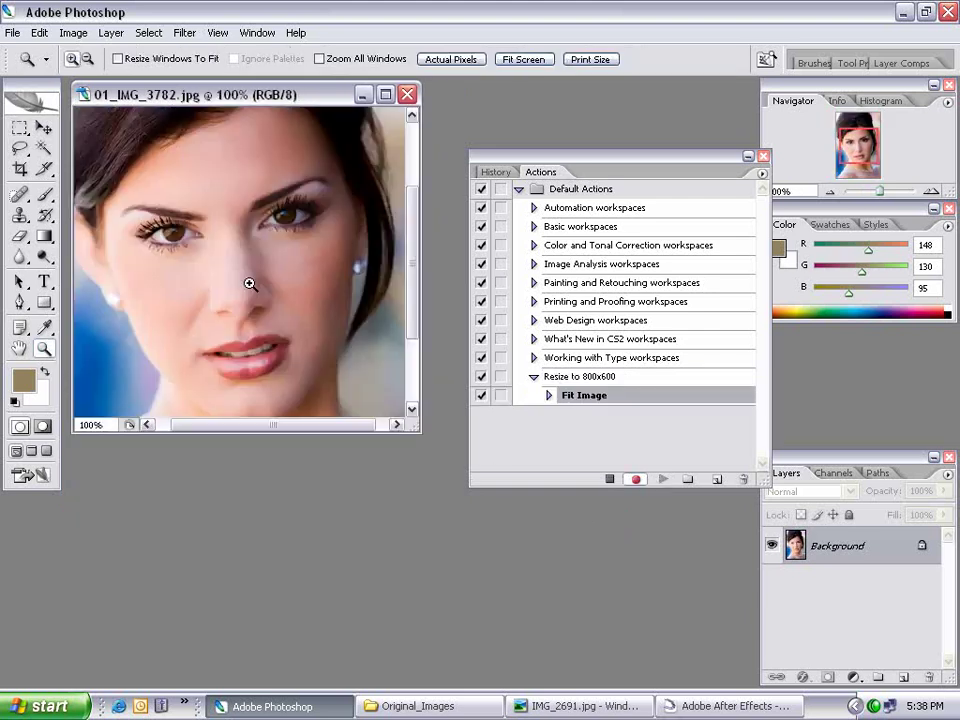
pyautogui.moveTo(420, 497); pyautogui.dragTo(610, 690)
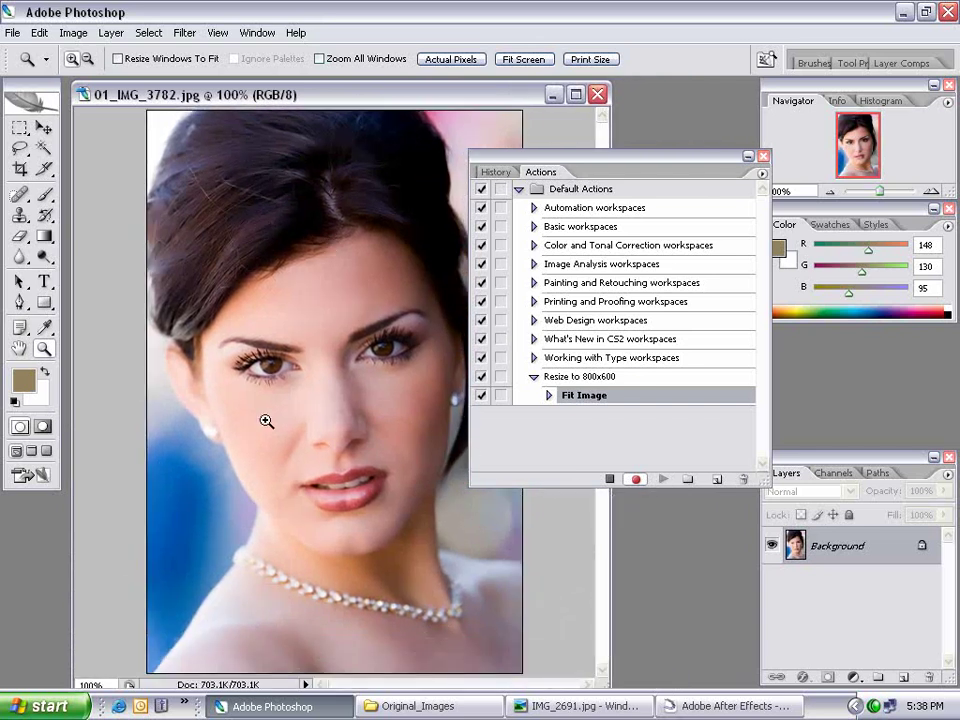
pyautogui.click(43, 128)
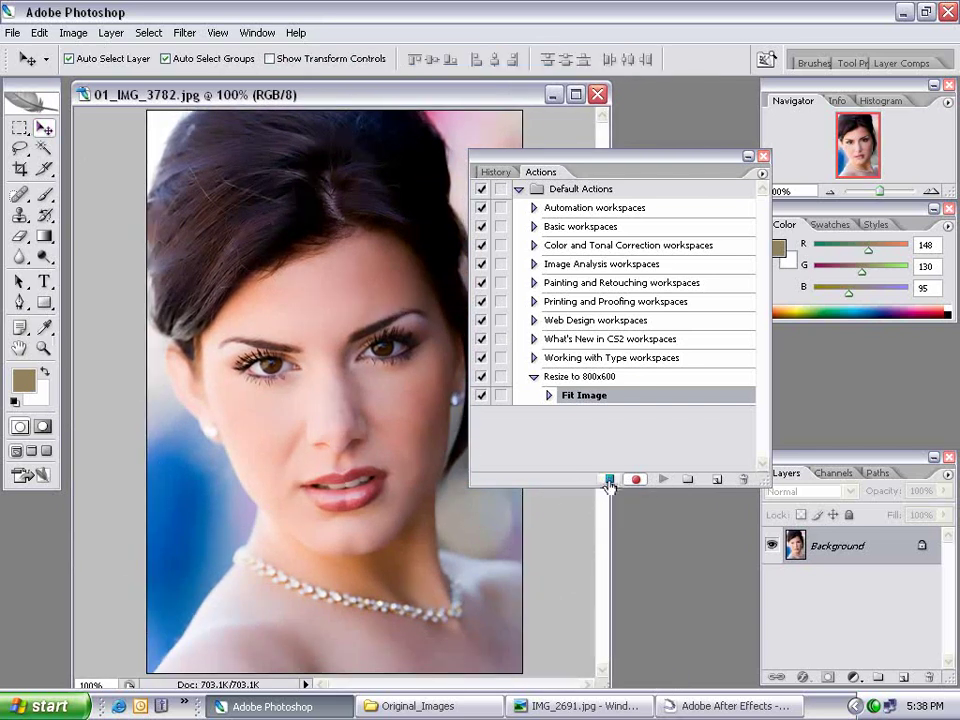
# Stop recording the action and close 01_IMG_3782.jpg without saving the changes
pyautogui.click(609, 479)
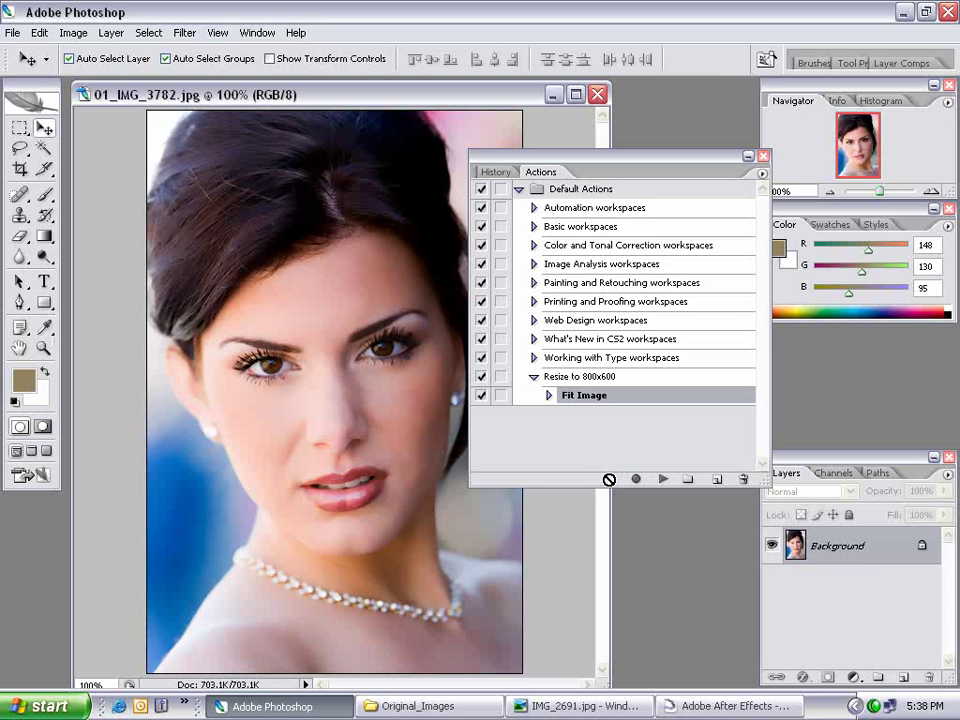
pyautogui.click(597, 94)
pyautogui.click(482, 287)
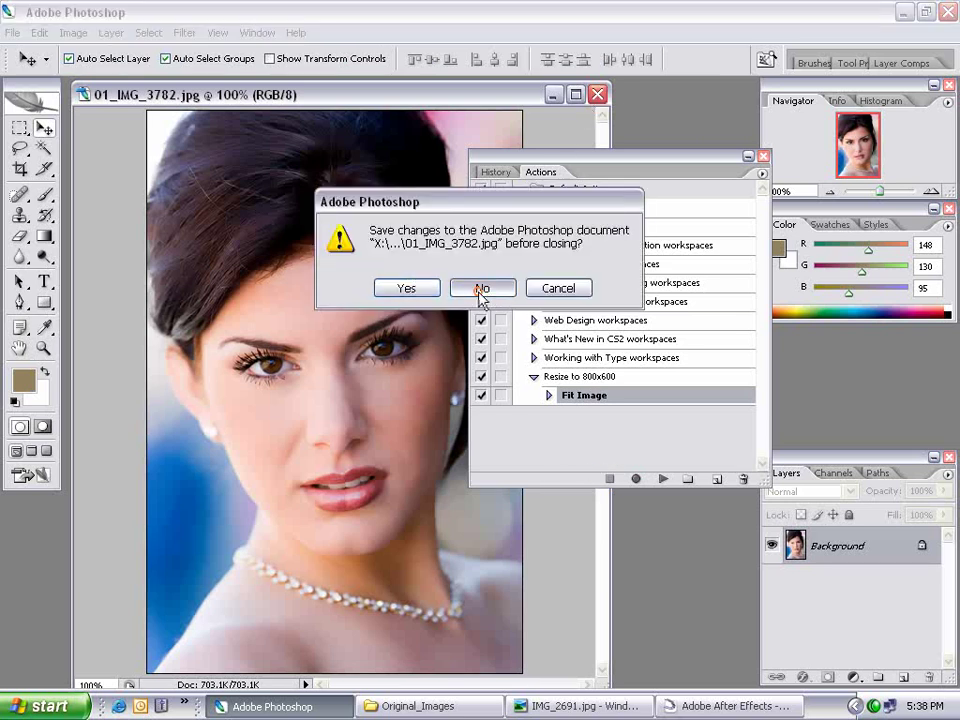
# Start a Batch run with the "Resize to 800x600" action selected
pyautogui.click(567, 379)
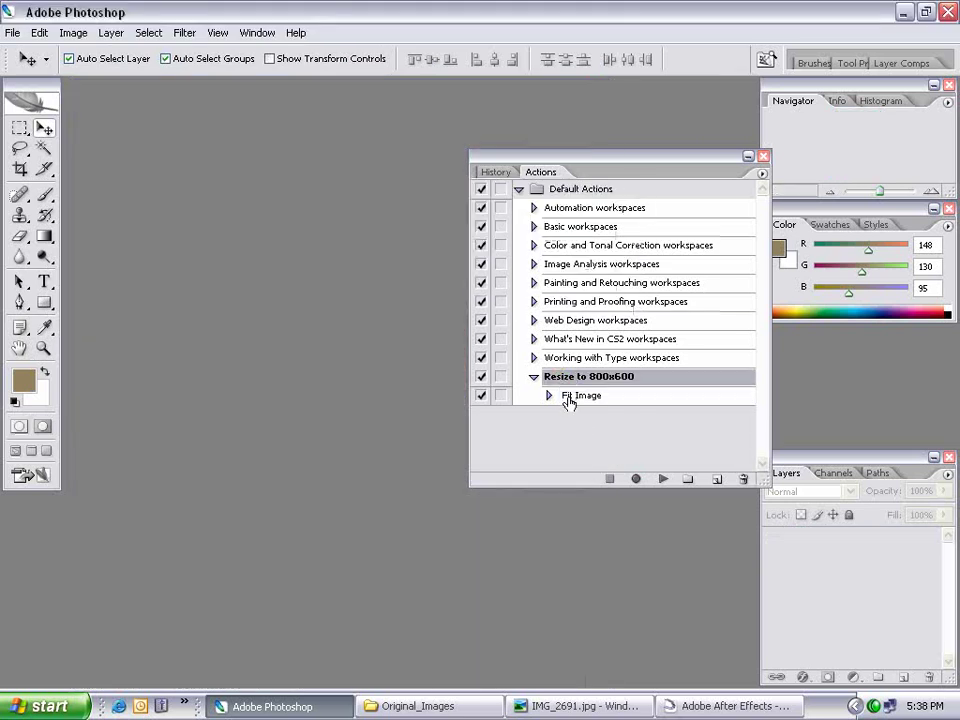
pyautogui.click(12, 33)
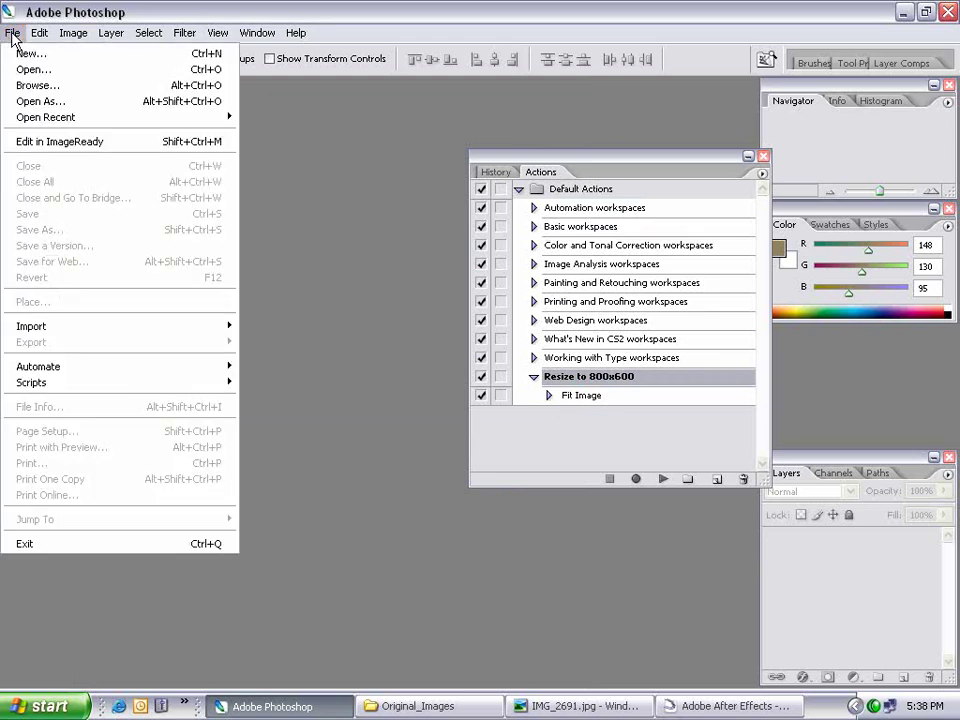
pyautogui.moveTo(50, 368)
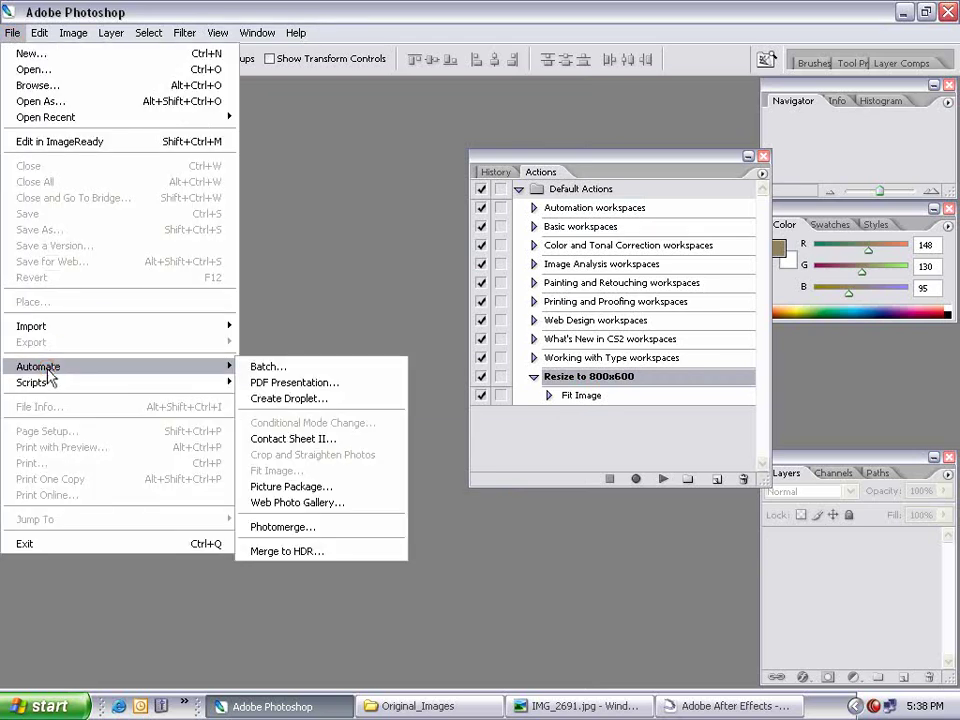
pyautogui.click(262, 368)
pyautogui.moveTo(560, 305); pyautogui.dragTo(255, 60)
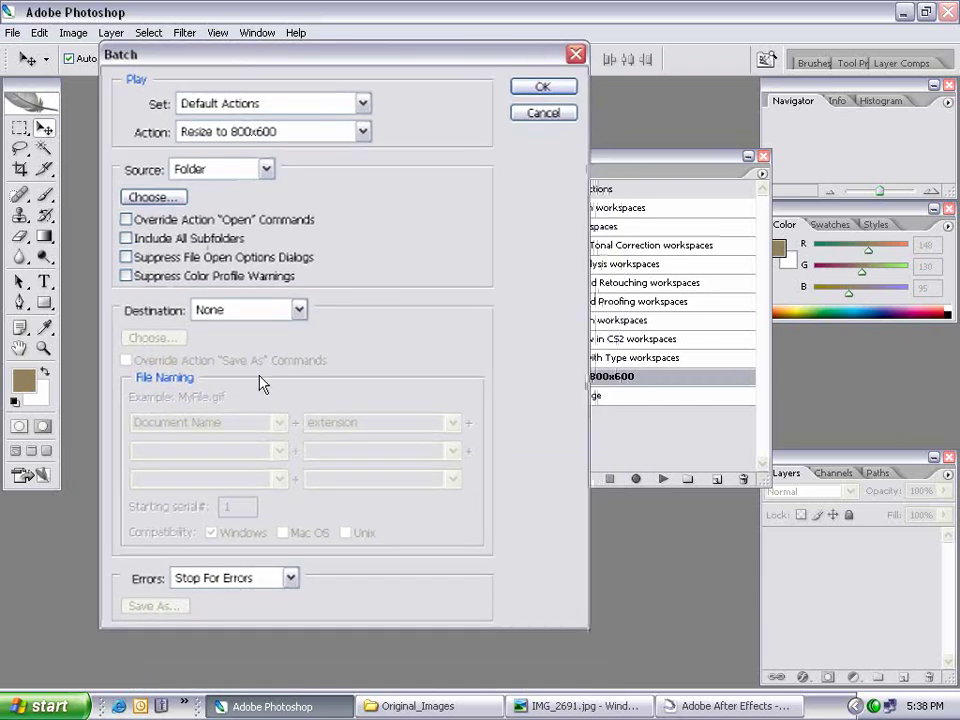
pyautogui.moveTo(468, 58); pyautogui.dragTo(282, 79)
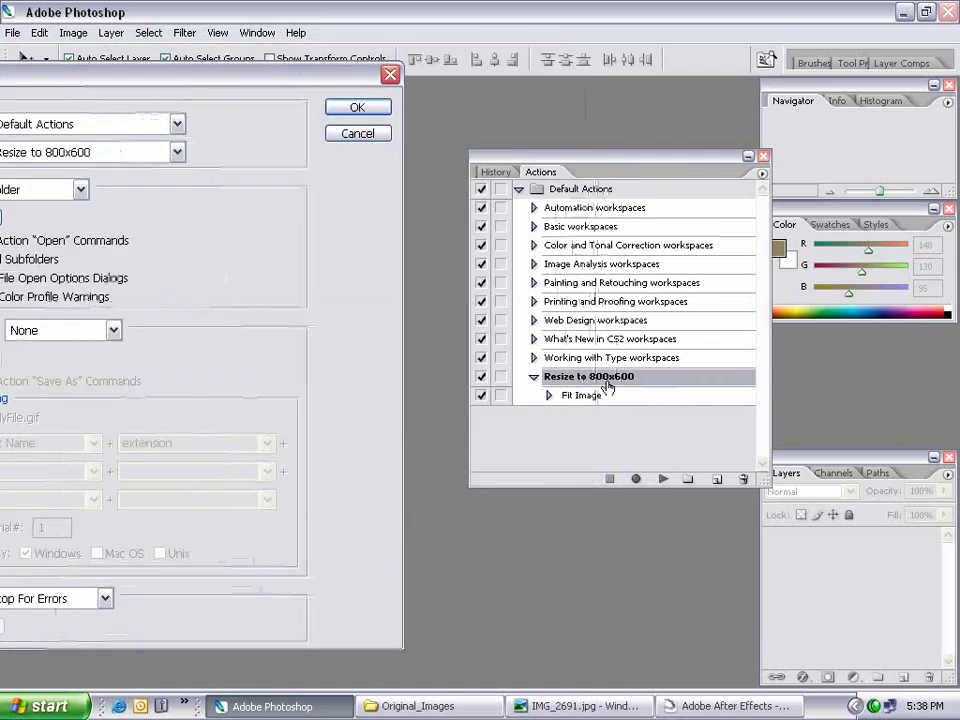
pyautogui.moveTo(208, 82); pyautogui.dragTo(440, 60)
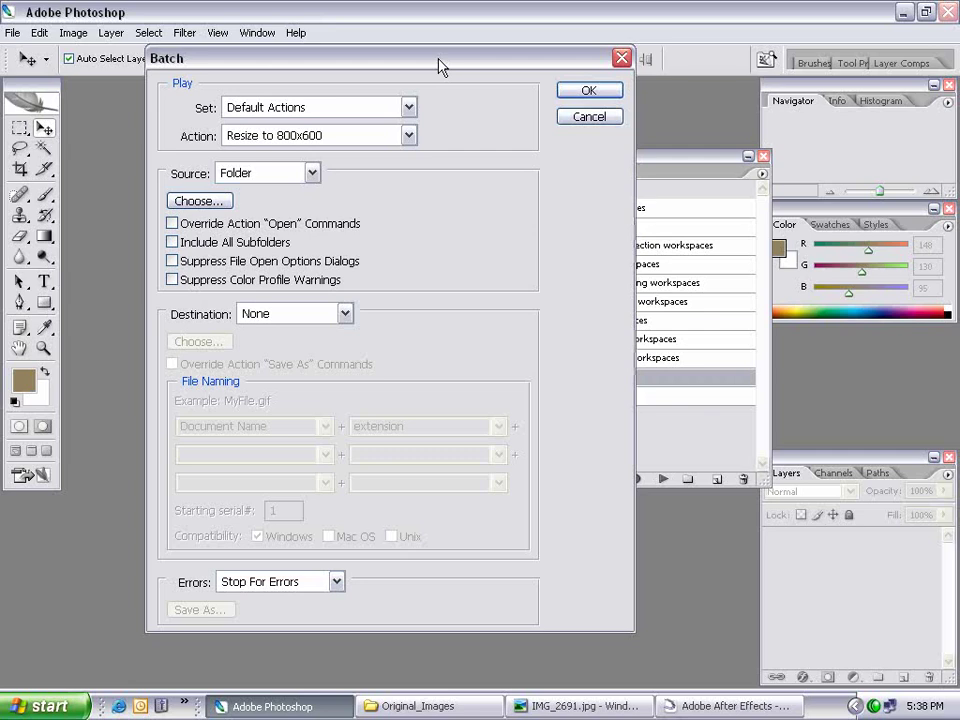
# Choose Default Actions as the action set for the batch and compare it with the Actions palette
pyautogui.click(250, 107)
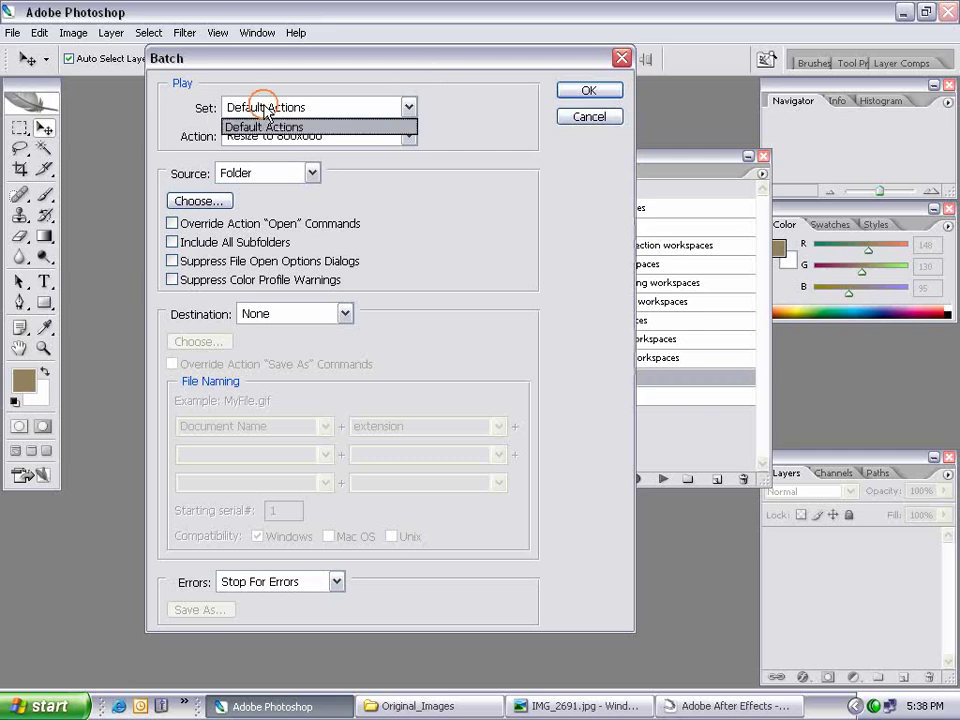
pyautogui.click(240, 124)
pyautogui.moveTo(330, 58); pyautogui.dragTo(168, 77)
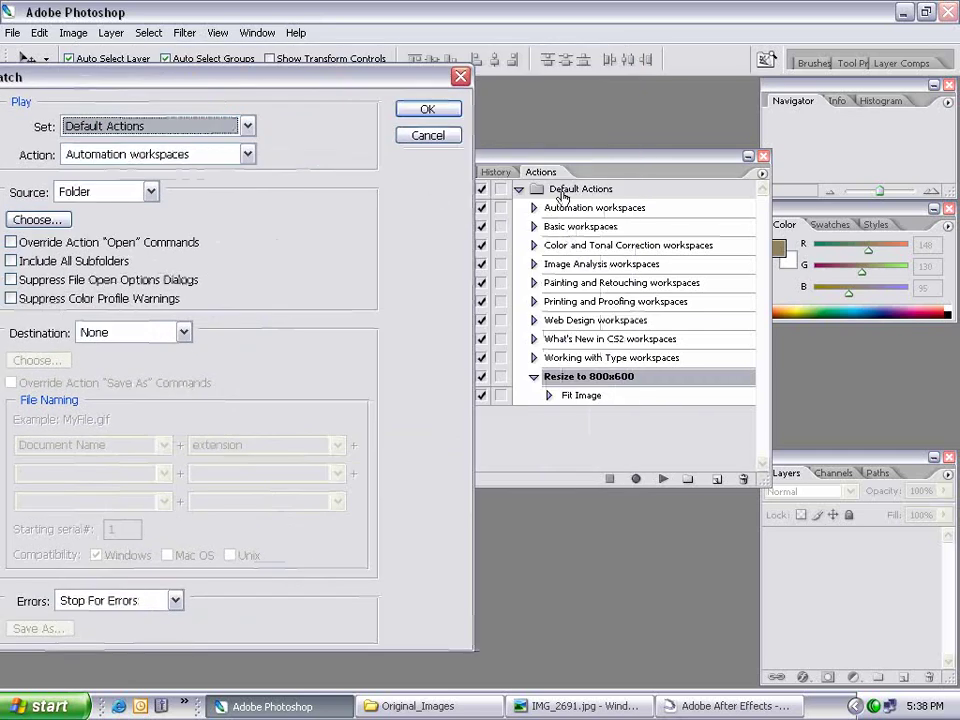
# Set the batch to play the Resize to 800x600 action from the Default Actions set
pyautogui.moveTo(323, 86); pyautogui.dragTo(403, 87)
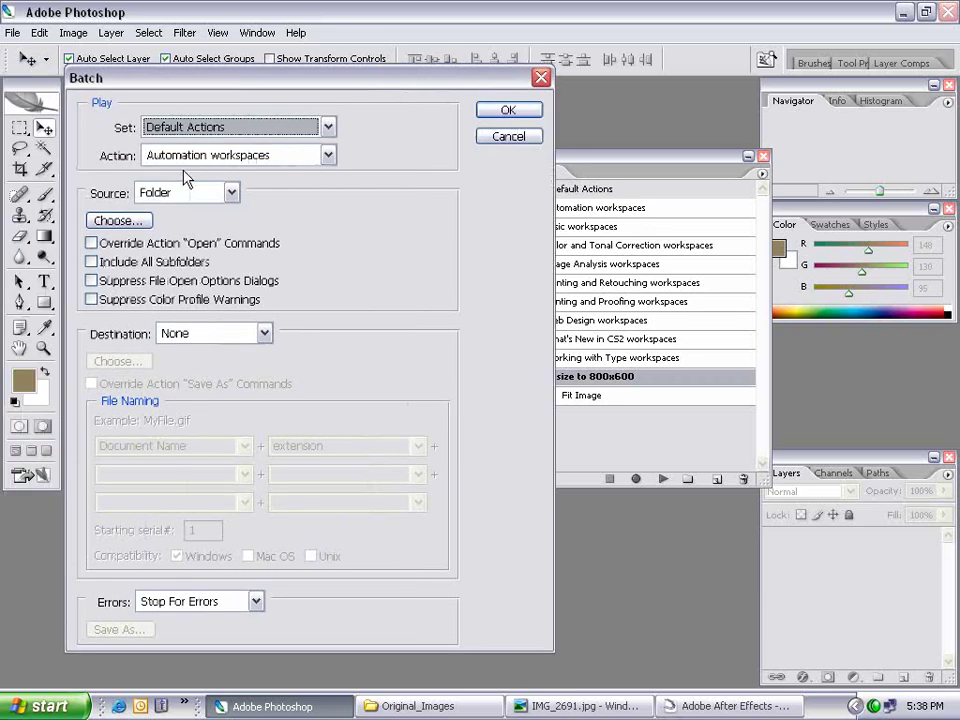
pyautogui.click(190, 160)
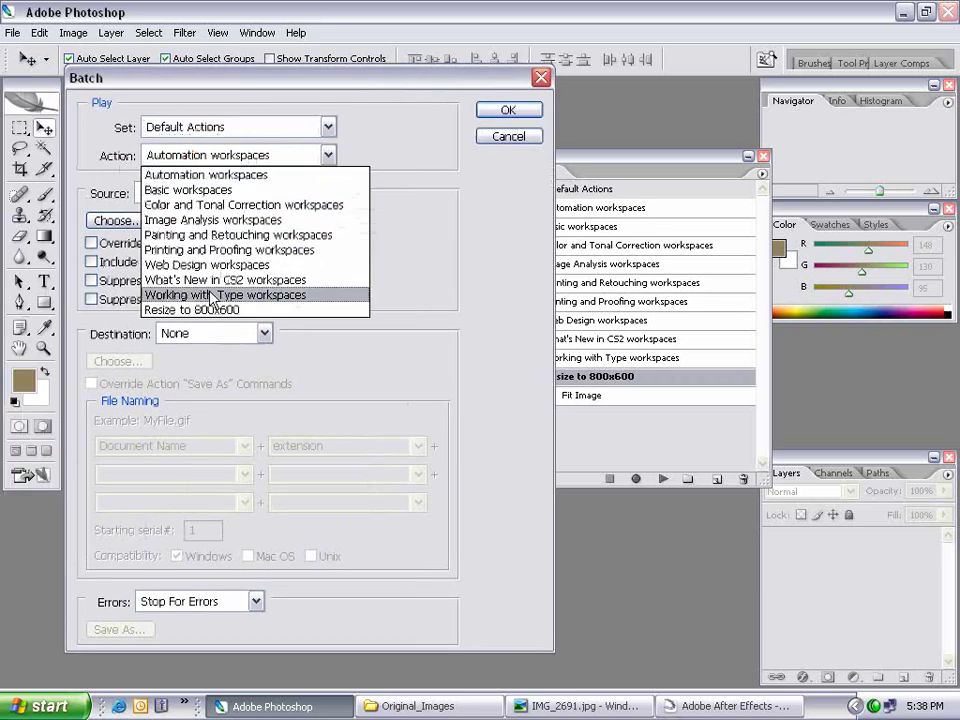
pyautogui.click(225, 311)
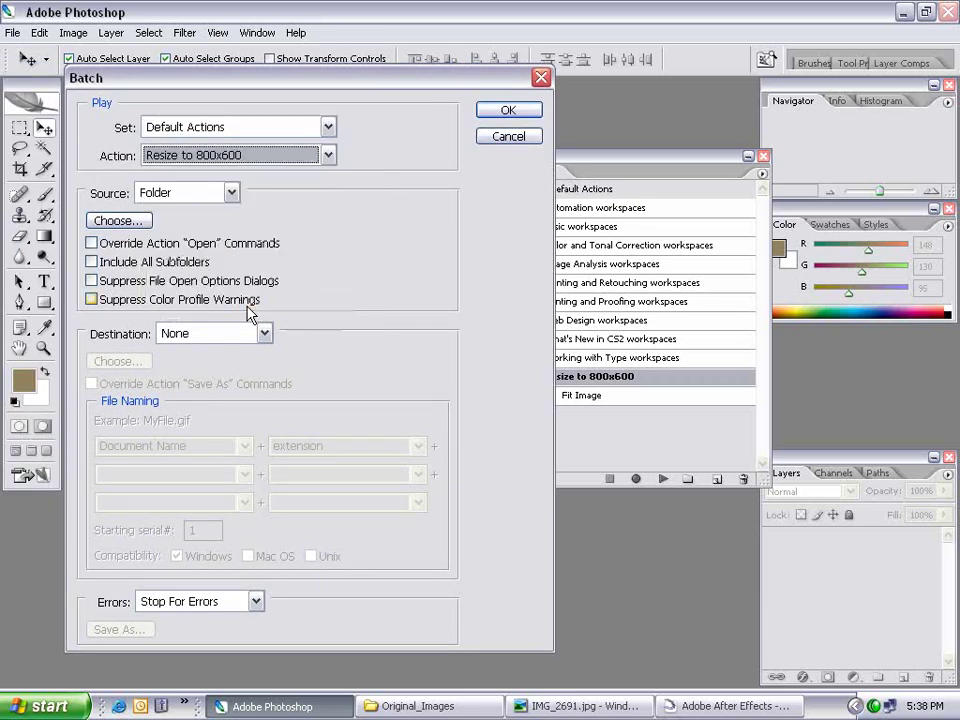
# Use a folder as the batch source and choose the Original_Images folder inside SlideShows
pyautogui.click(168, 195)
pyautogui.click(145, 208)
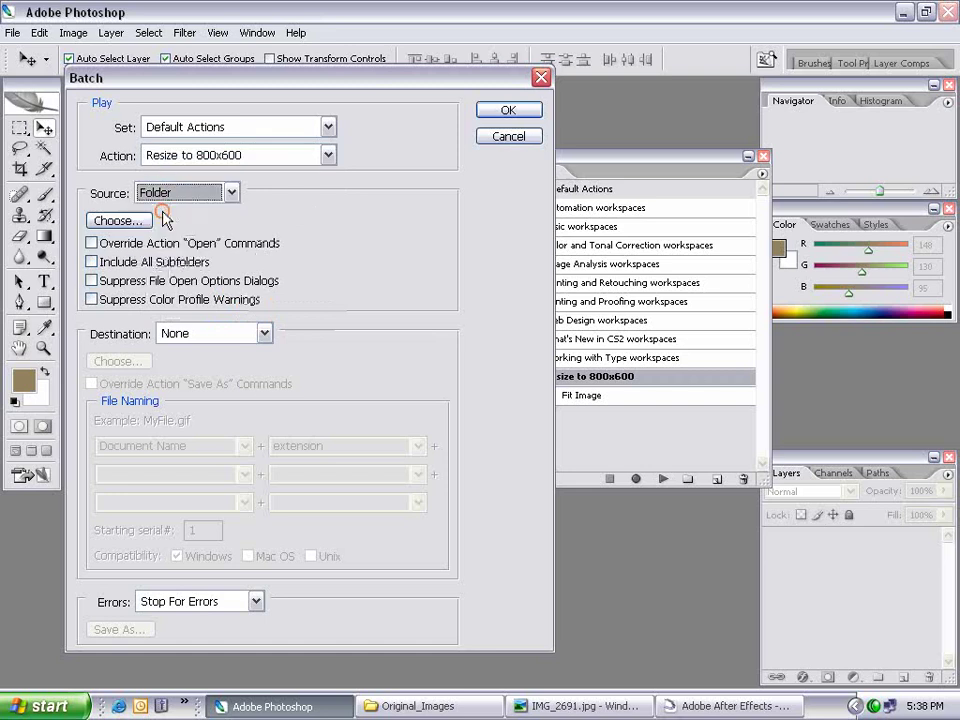
pyautogui.click(128, 221)
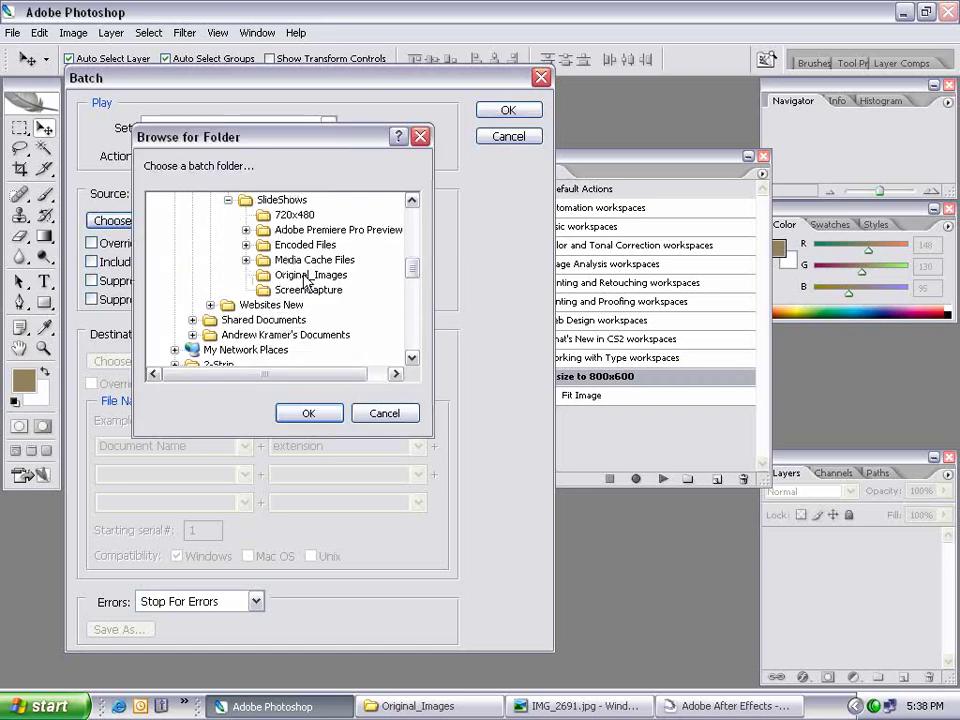
pyautogui.click(263, 275)
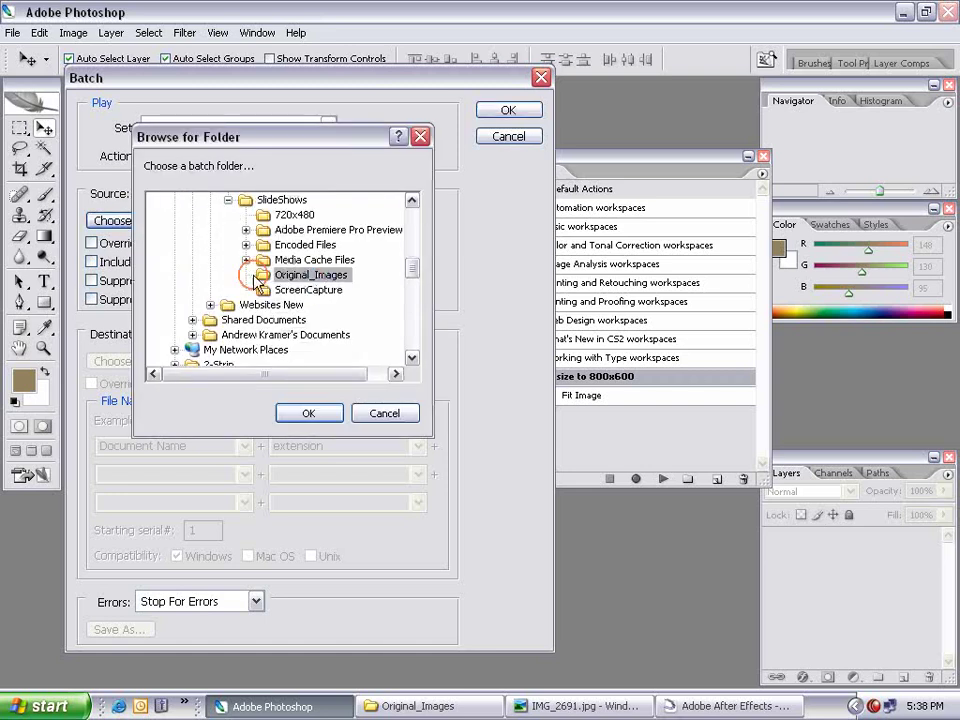
pyautogui.click(310, 418)
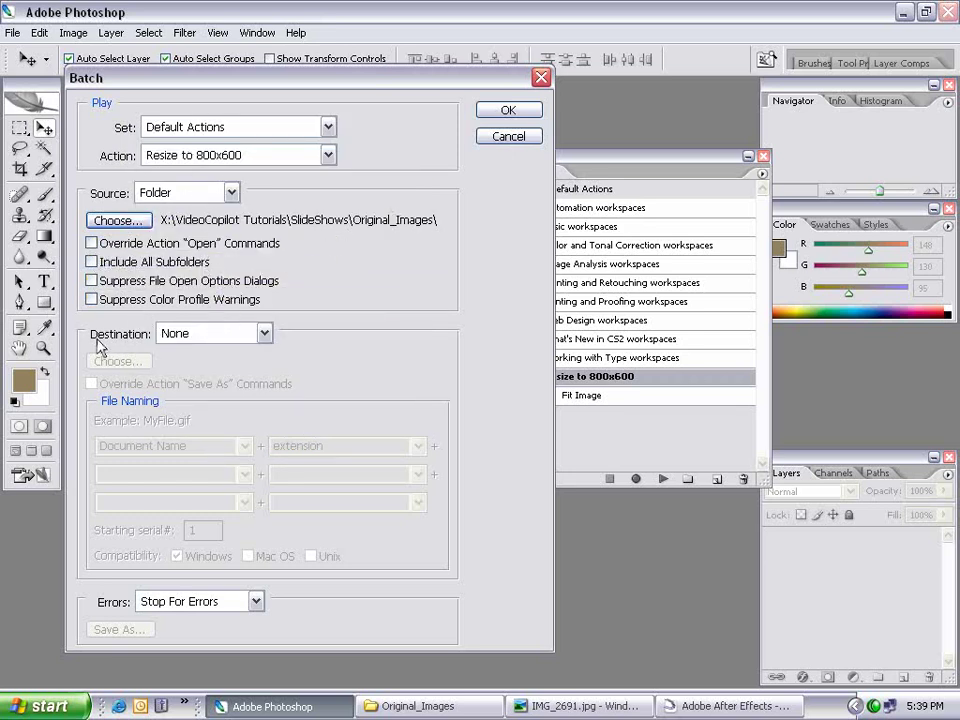
# Send the batch output to the 800x600 folder inside SlideShows and run the batch
pyautogui.click(187, 336)
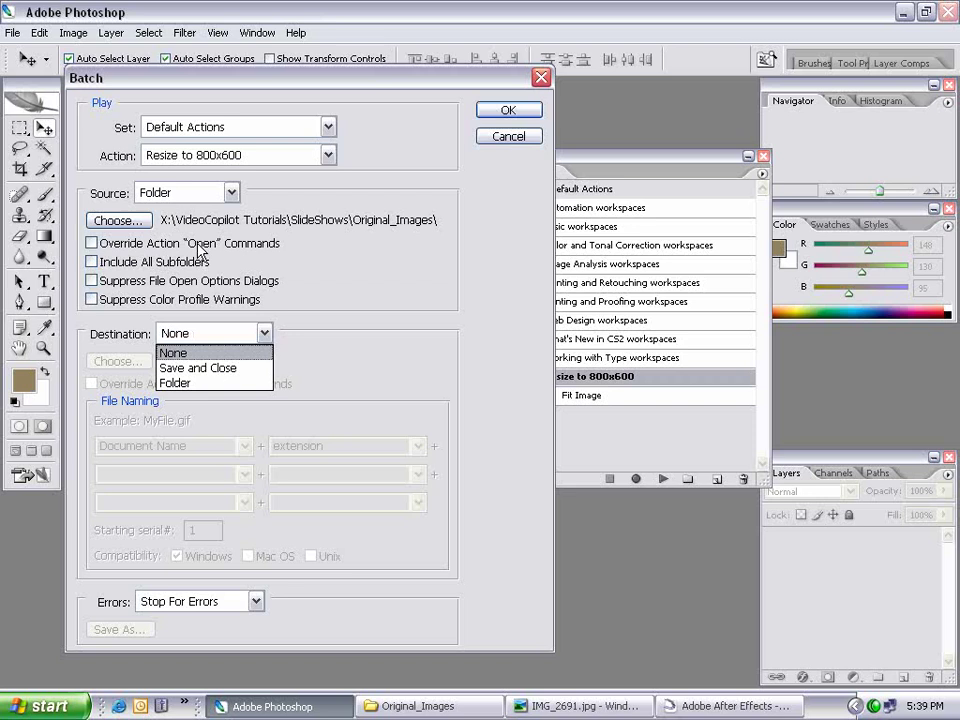
pyautogui.click(176, 383)
pyautogui.click(114, 362)
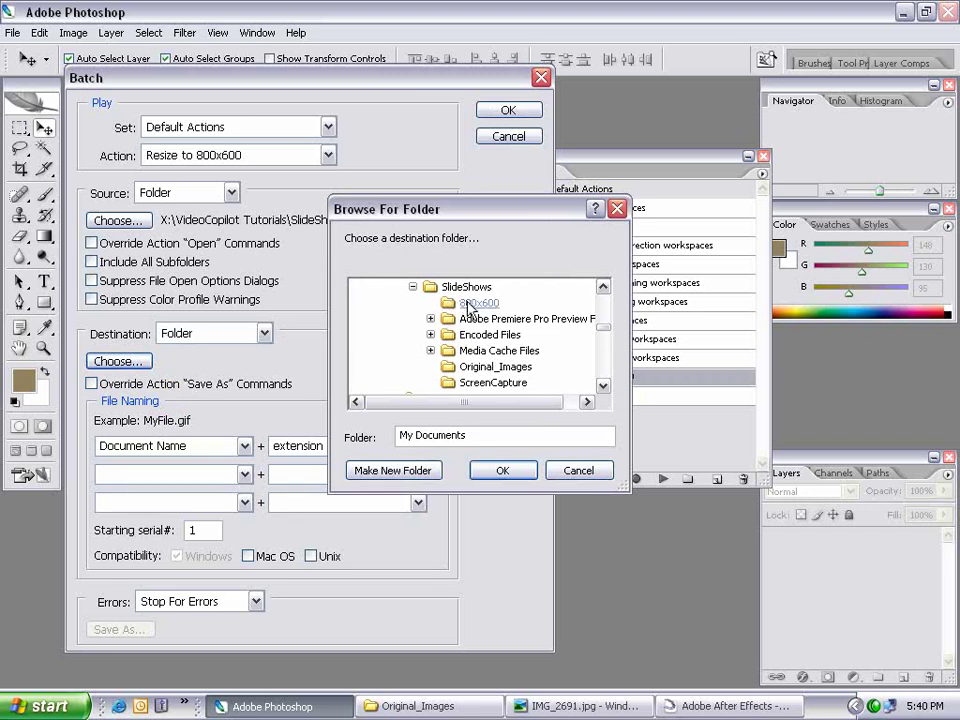
pyautogui.click(478, 304)
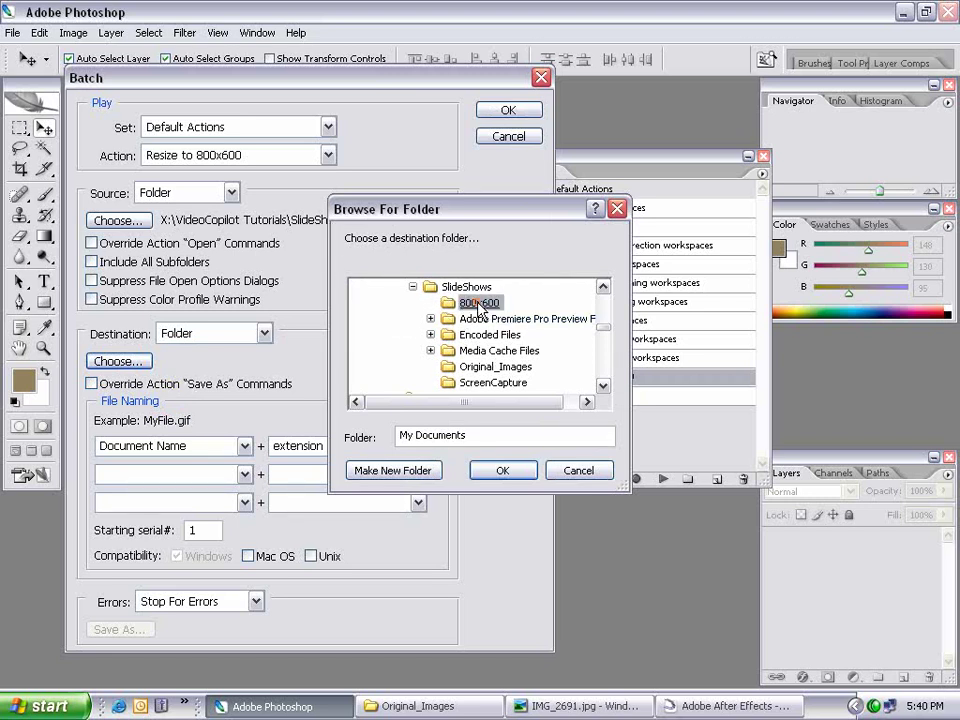
pyautogui.click(502, 472)
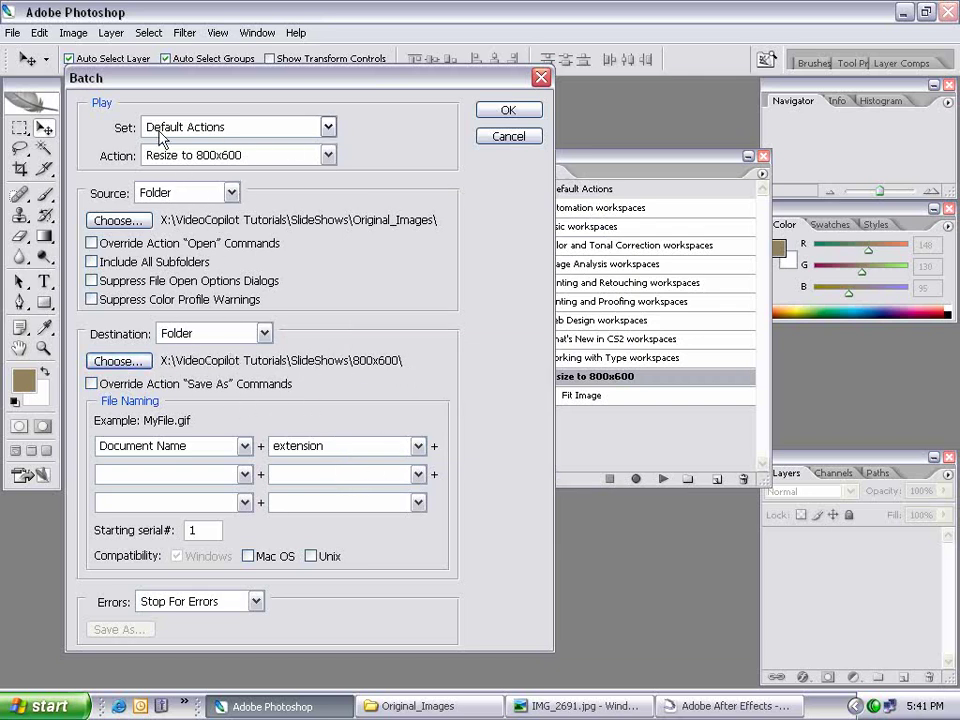
pyautogui.click(506, 112)
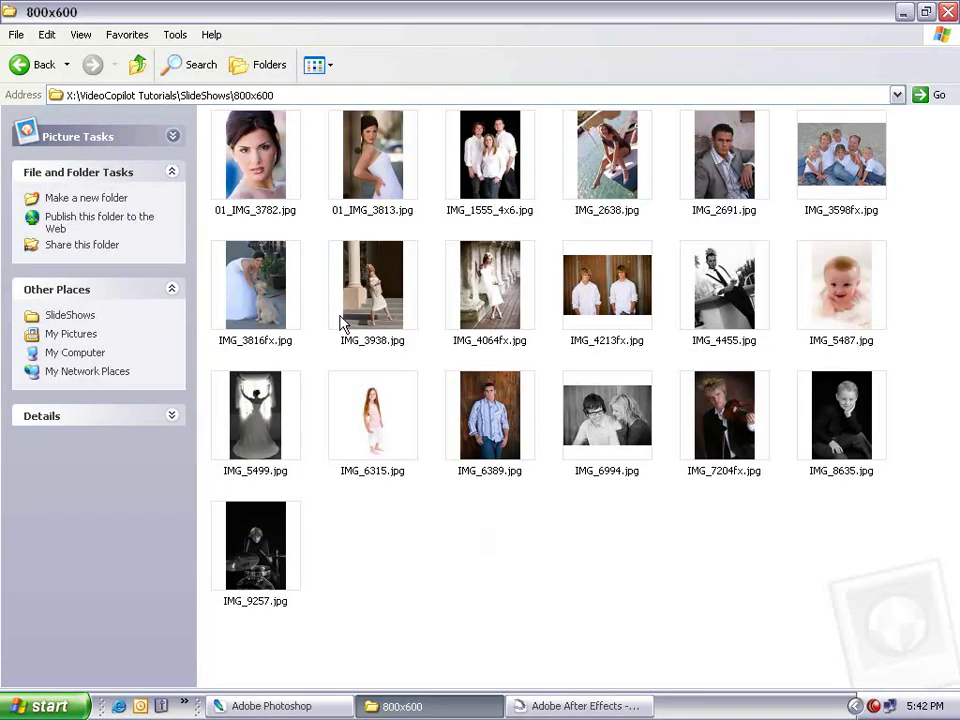
# Page through the resized photos in the 800x600 folder, starting with 01_IMG_3782.jpg, and close the viewer
pyautogui.doubleClick(285, 185)
pyautogui.press('Right')
pyautogui.press('Right')
pyautogui.press('Right')
pyautogui.press('Right')
pyautogui.press('Right')
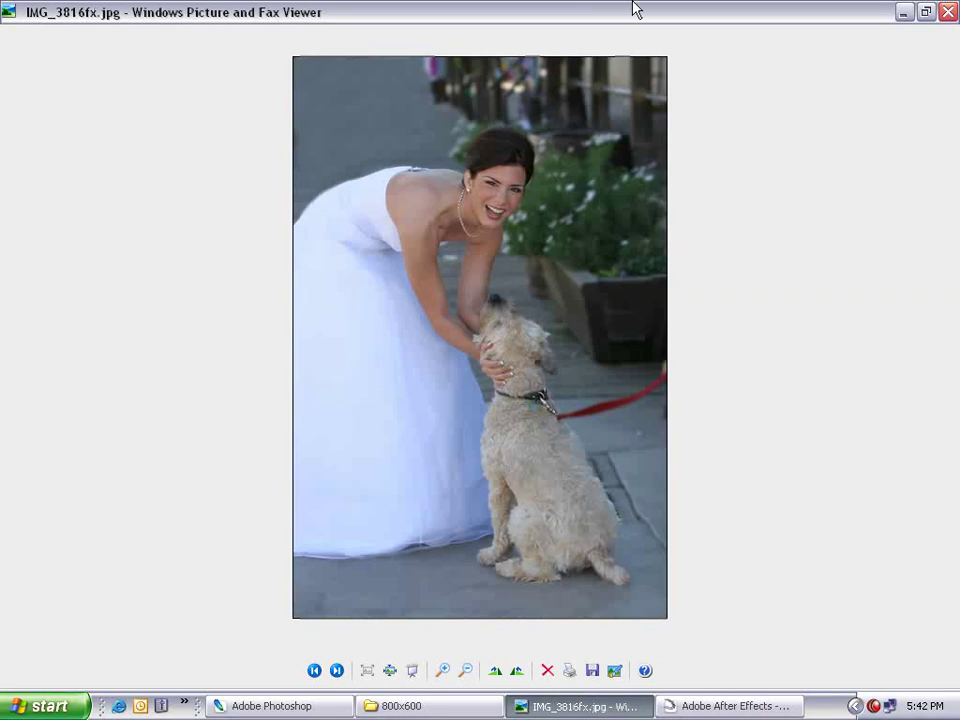
pyautogui.click(947, 12)
# Go up to the SlideShows folder and import its 800x600 folder into the After Effects project
pyautogui.click(424, 450)
pyautogui.press('BackSpace')
pyautogui.doubleClick(563, 17)
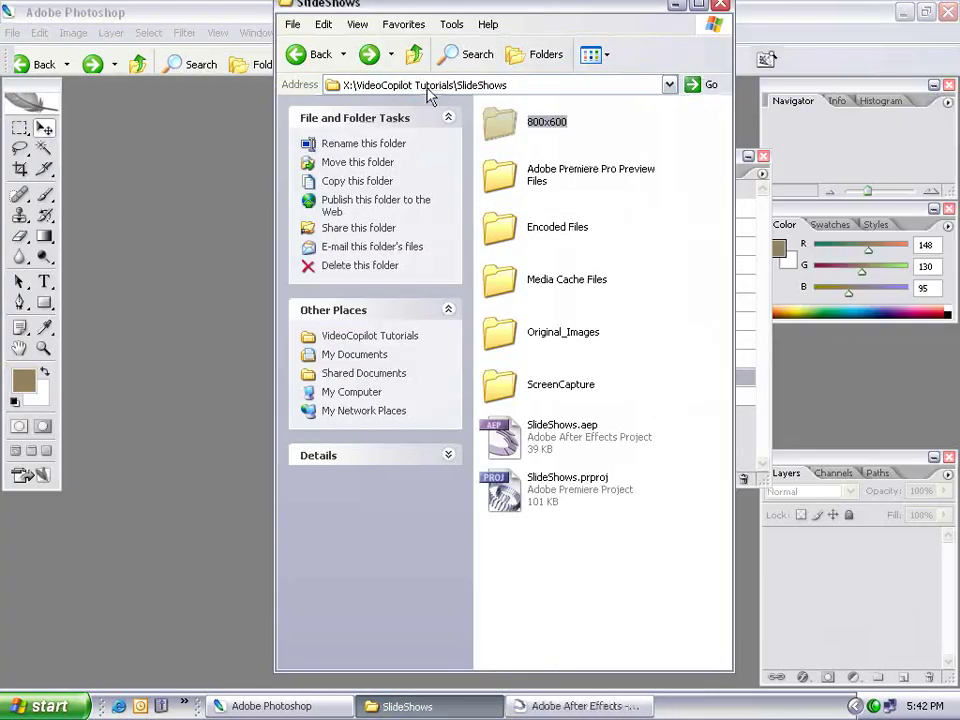
pyautogui.moveTo(430, 6); pyautogui.dragTo(445, 10)
pyautogui.click(578, 706)
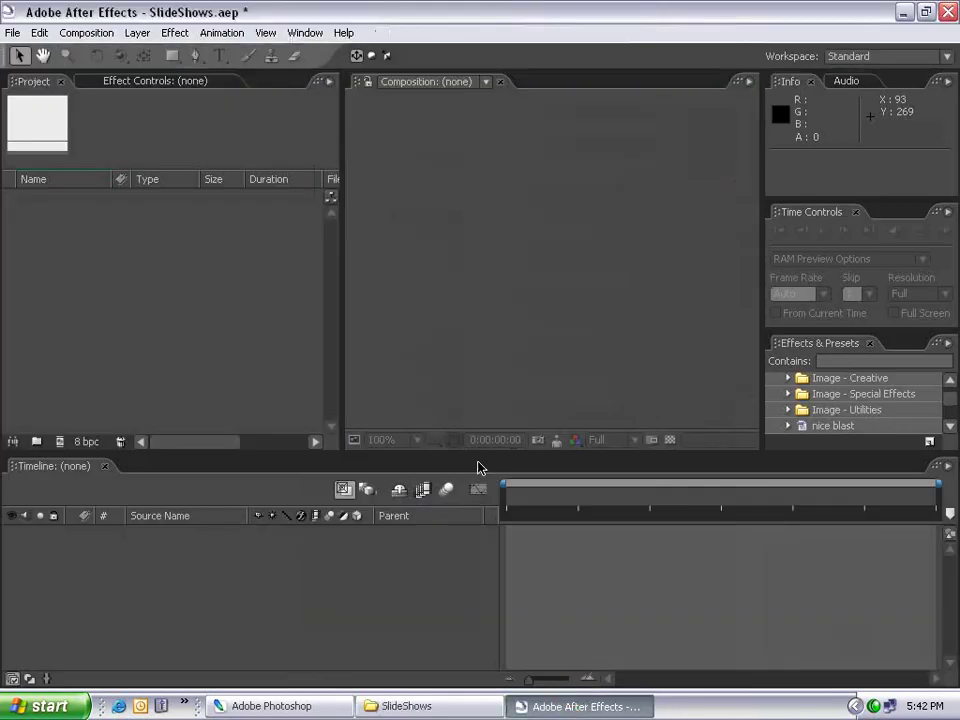
pyautogui.hotkey('alt', 'Tab')
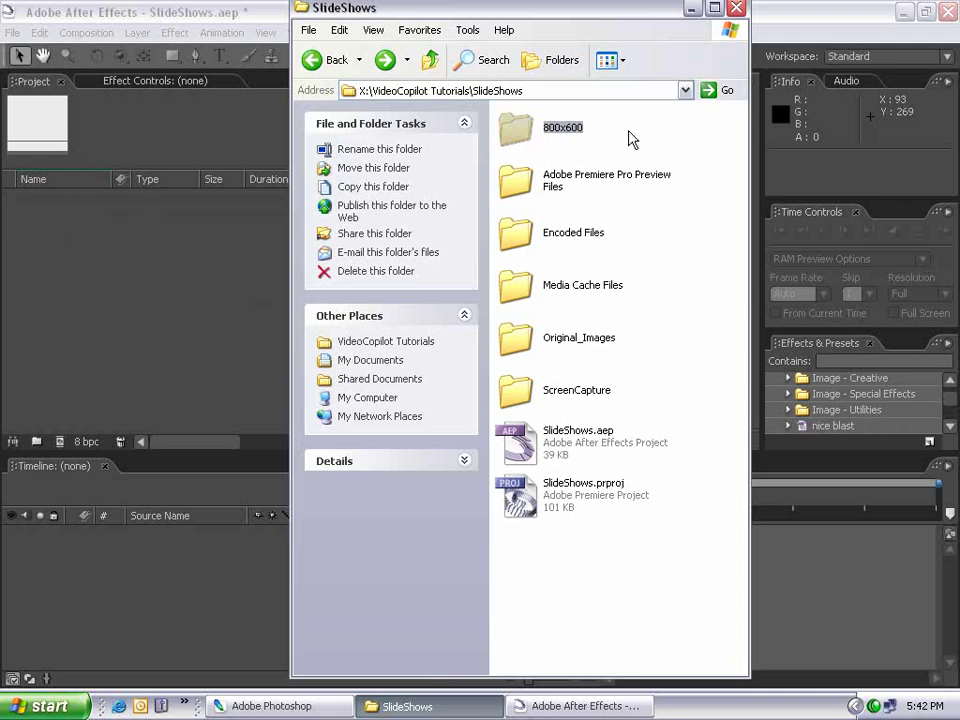
pyautogui.moveTo(512, 124); pyautogui.dragTo(112, 279)
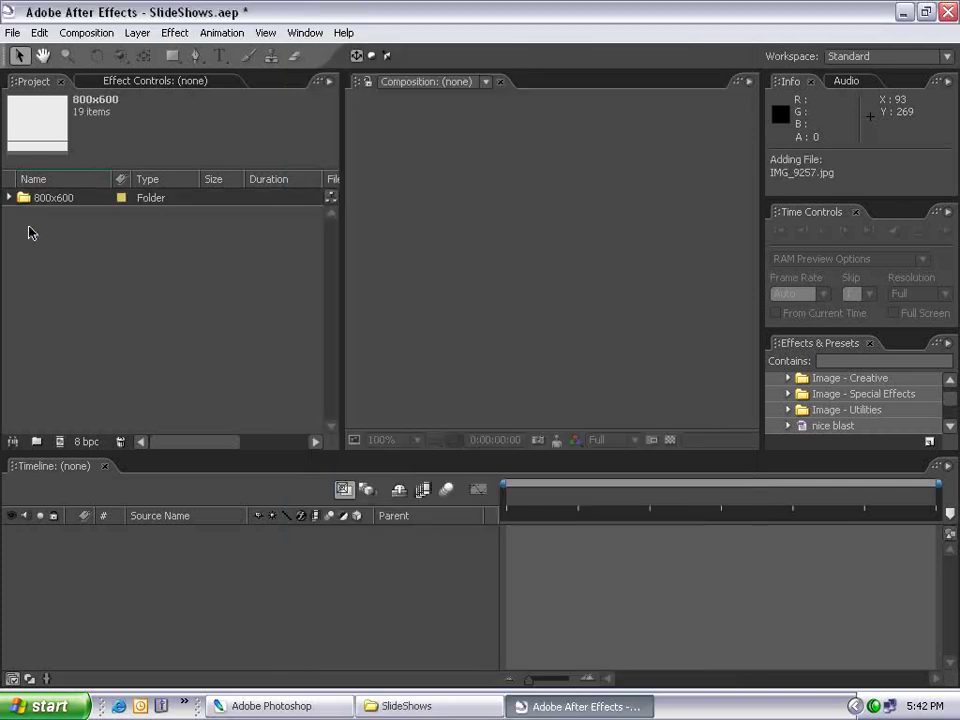
# Expand the imported 800x600 folder in the project to list its photos
pyautogui.click(9, 197)
pyautogui.click(71, 216)
pyautogui.moveTo(335, 256); pyautogui.dragTo(332, 222)
pyautogui.click(75, 216)
pyautogui.click(9, 197)
pyautogui.click(9, 197)
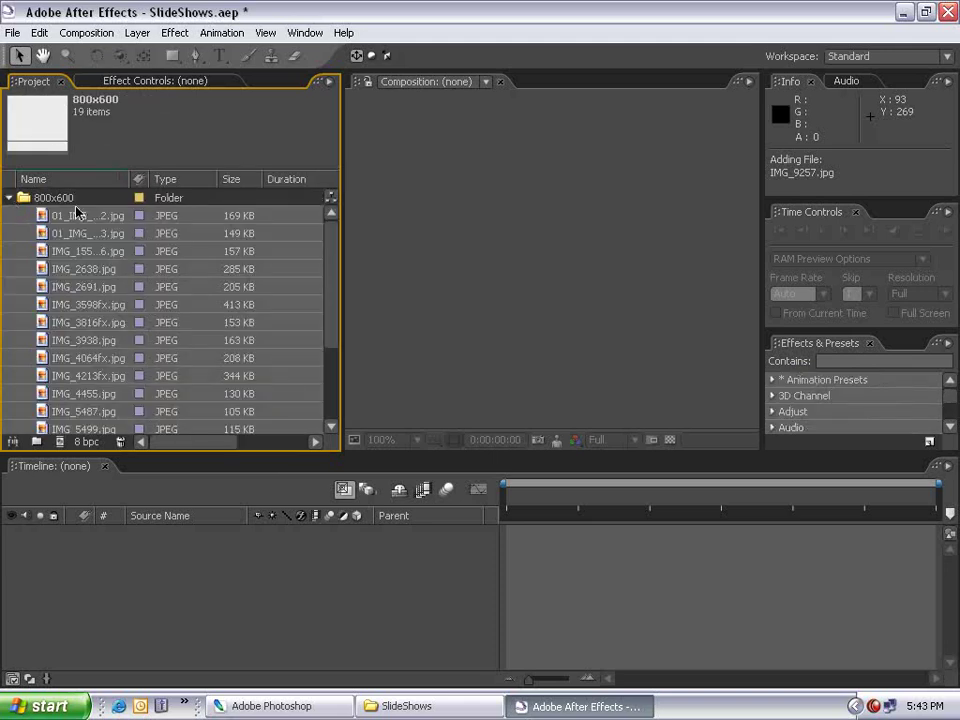
# Select every photo in the 800x600 folder and start a new composition from the selection
pyautogui.click(76, 214)
pyautogui.moveTo(334, 231)
pyautogui.mouseDown()
pyautogui.moveTo(332, 317)
pyautogui.moveTo(320, 228)
pyautogui.mouseUp()
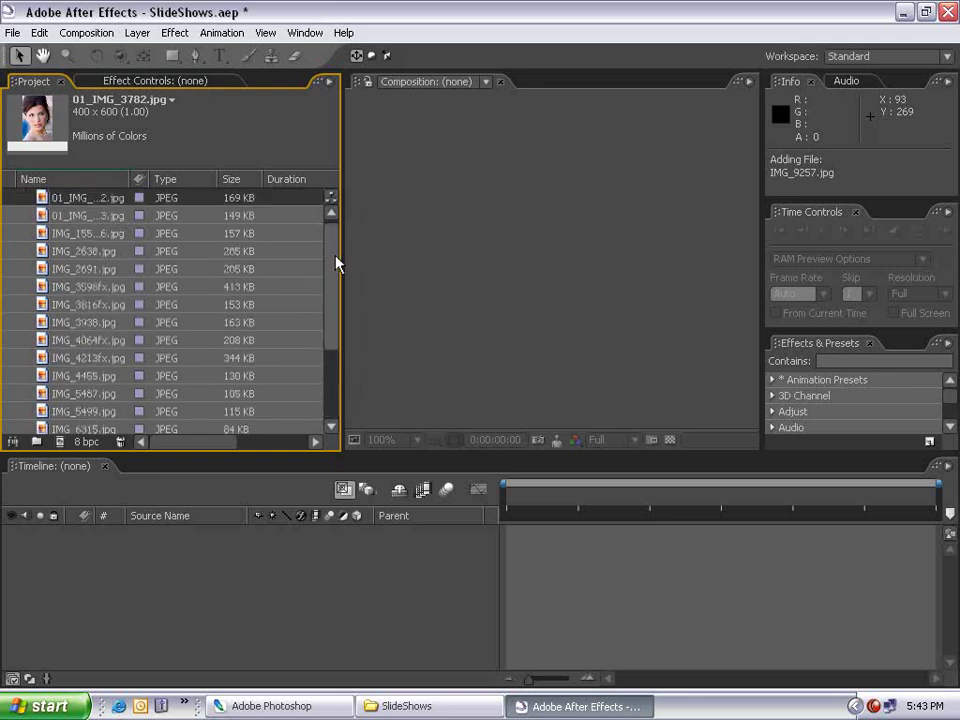
pyautogui.scroll(1, 266, 218)
pyautogui.moveTo(320, 253); pyautogui.dragTo(330, 300)
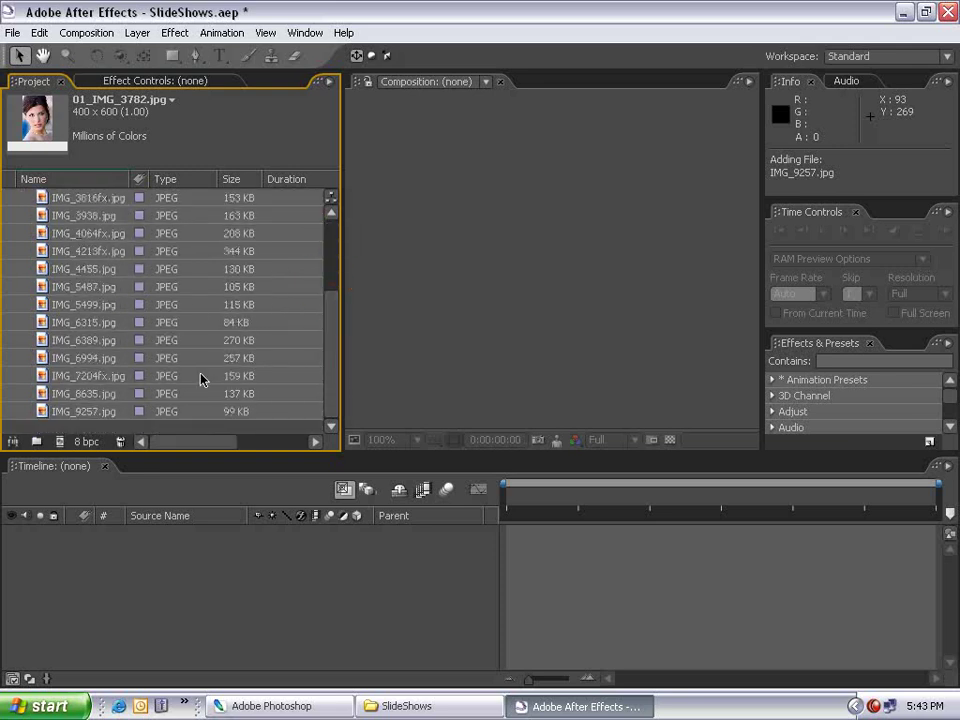
pyautogui.click(72, 415)
pyautogui.moveTo(68, 418); pyautogui.dragTo(62, 446)
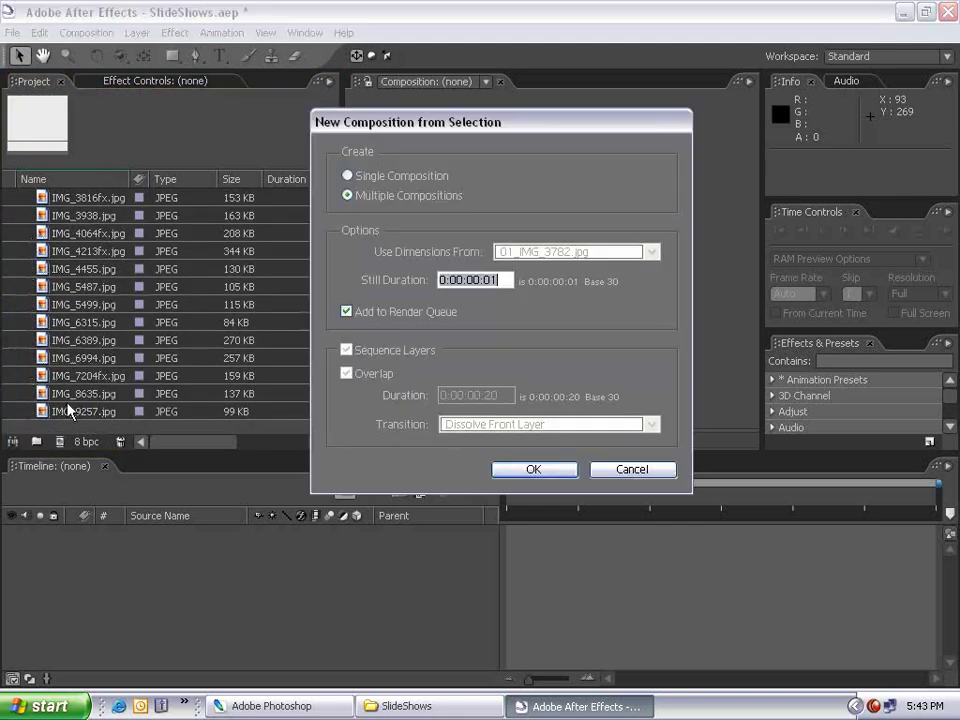
# Create a single composition from the photos with a still duration of 0:00:04:00, sequenced overlapping layers and no render queue entry
pyautogui.moveTo(442, 129); pyautogui.dragTo(383, 133)
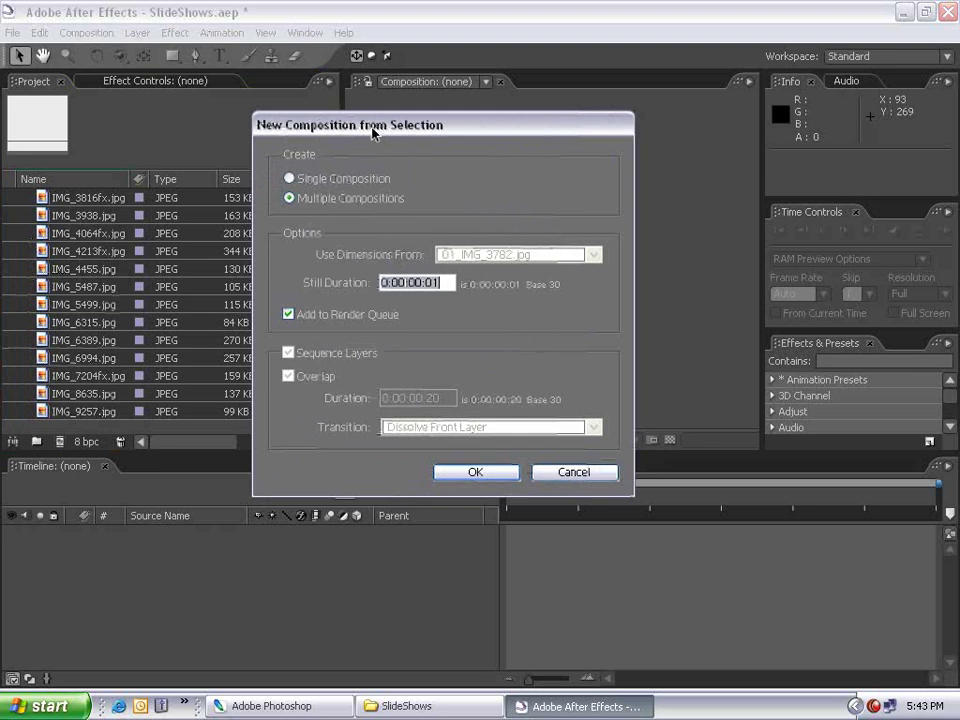
pyautogui.click(290, 179)
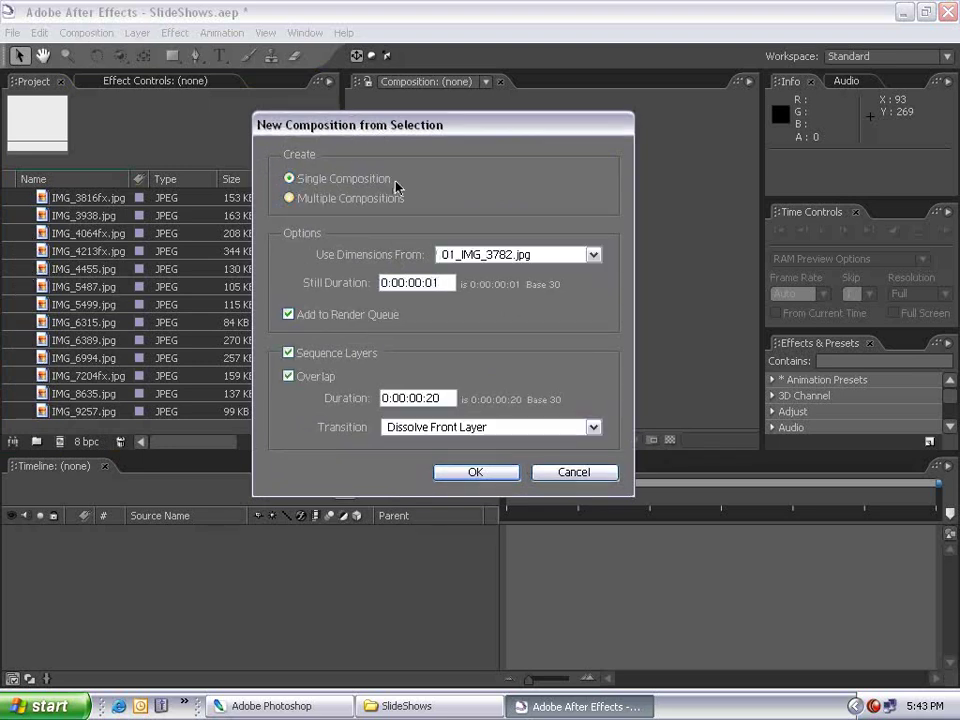
pyautogui.click(474, 255)
pyautogui.click(474, 255)
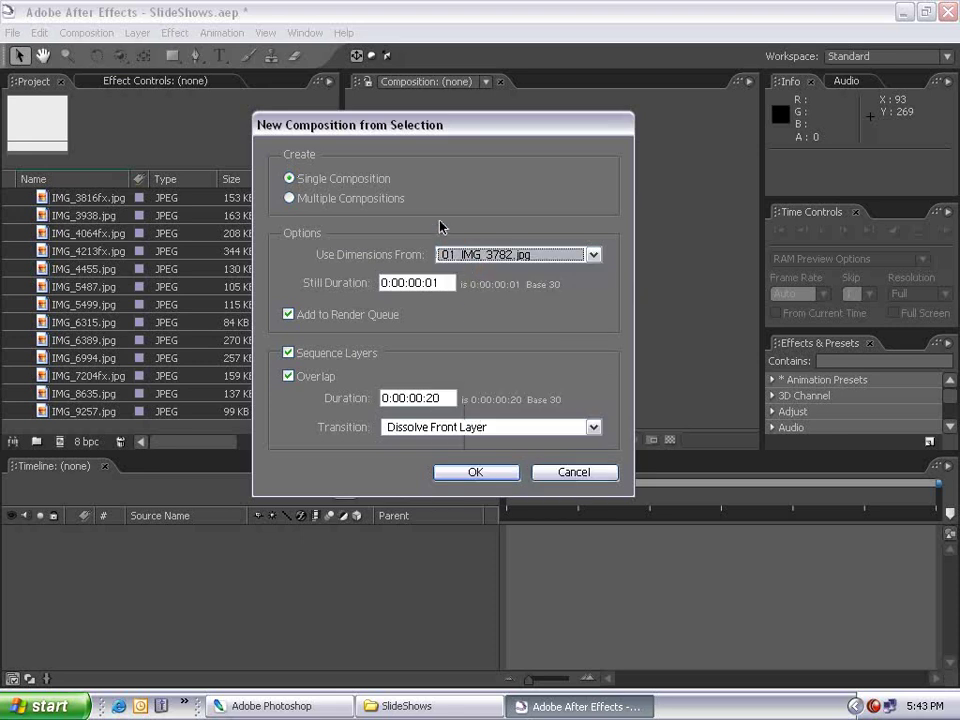
pyautogui.moveTo(441, 284); pyautogui.dragTo(428, 284)
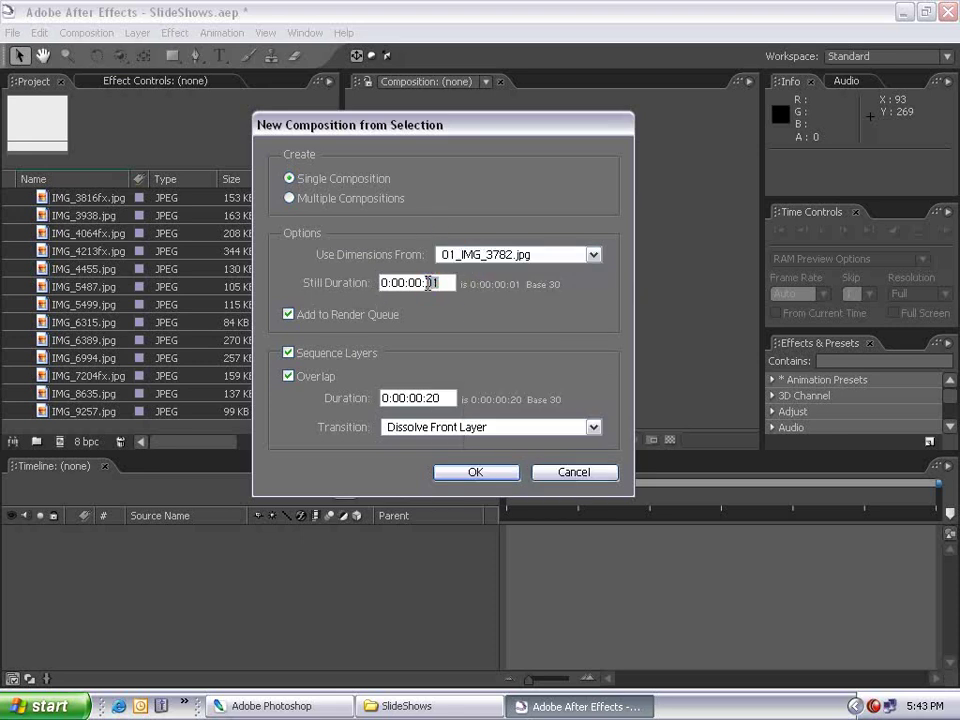
pyautogui.write('0:04')
pyautogui.click(289, 316)
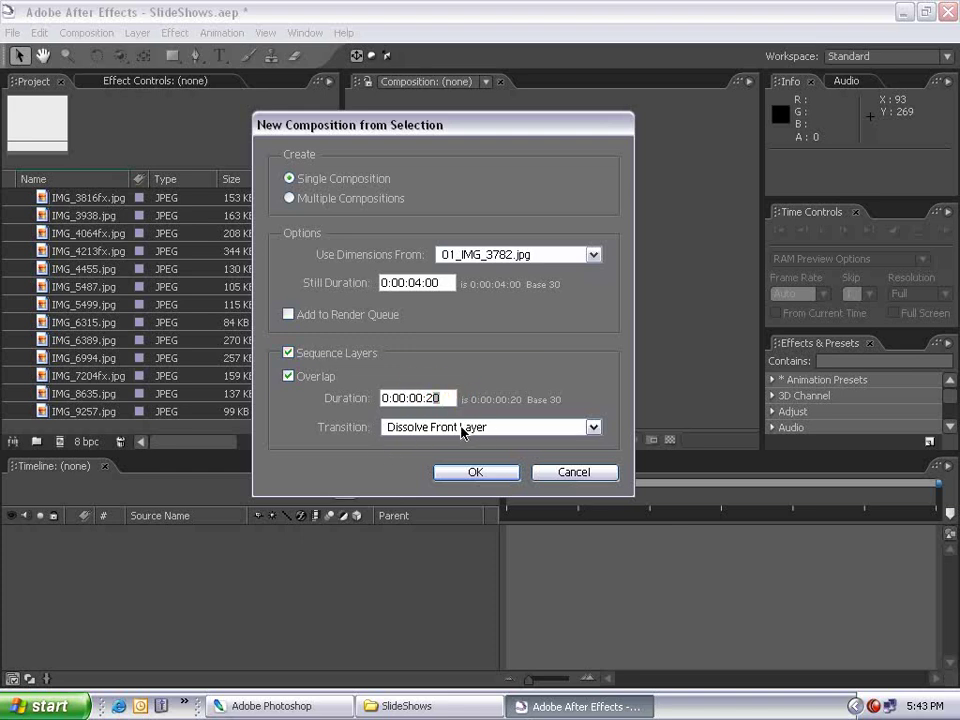
pyautogui.click(475, 472)
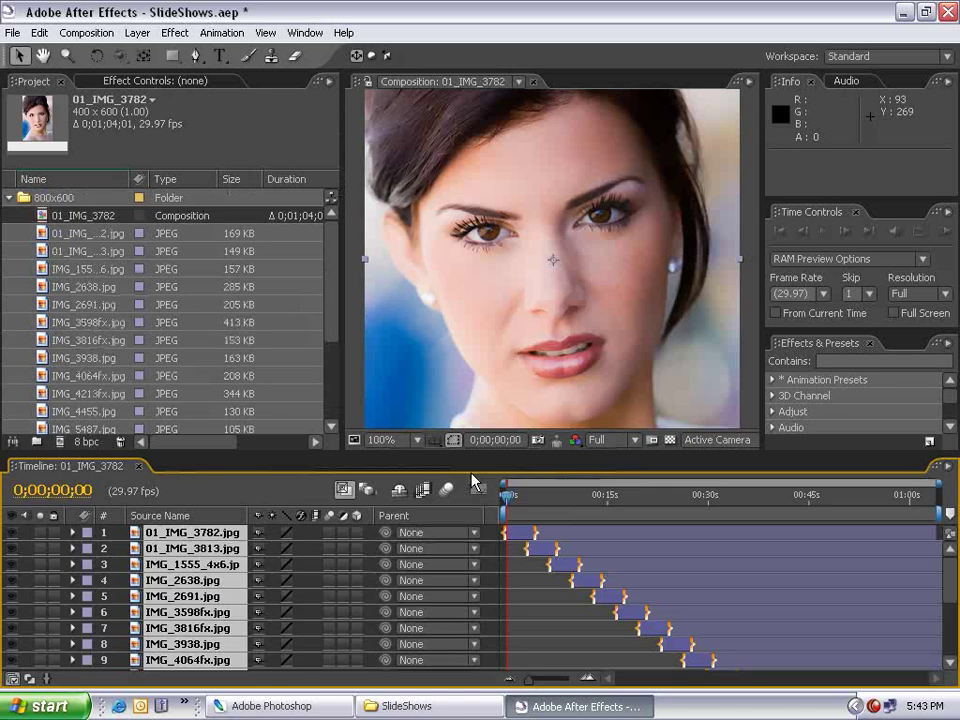
# Deselect the layers and scrub through the sequence at 50% magnification to check the dissolves between photos
pyautogui.click(536, 505)
pyautogui.scroll(-1, 506, 300)
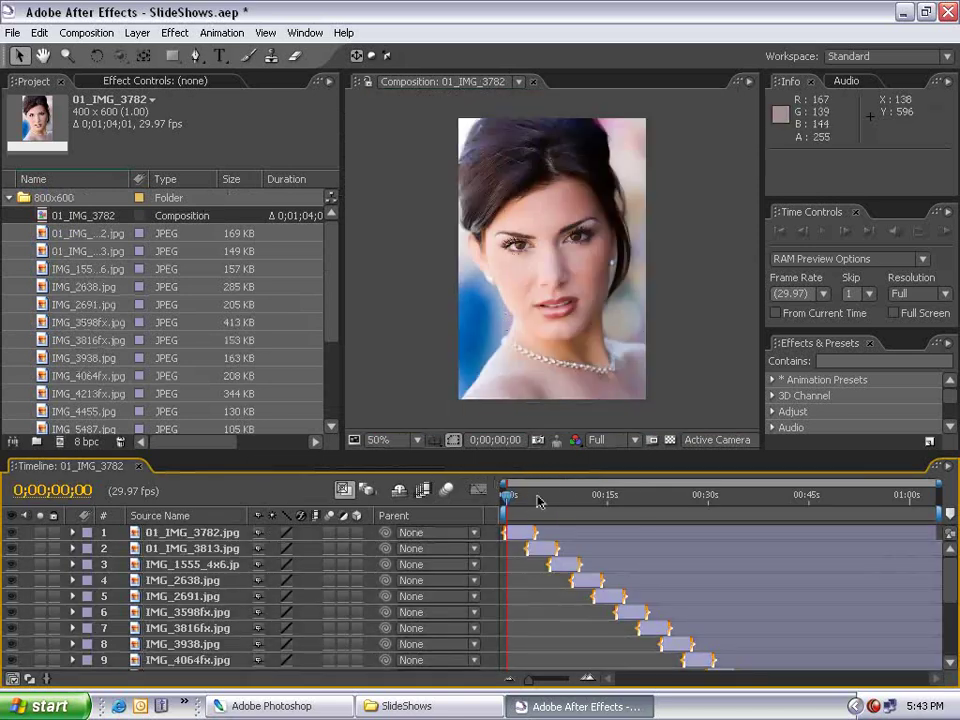
pyautogui.moveTo(527, 503); pyautogui.dragTo(621, 508)
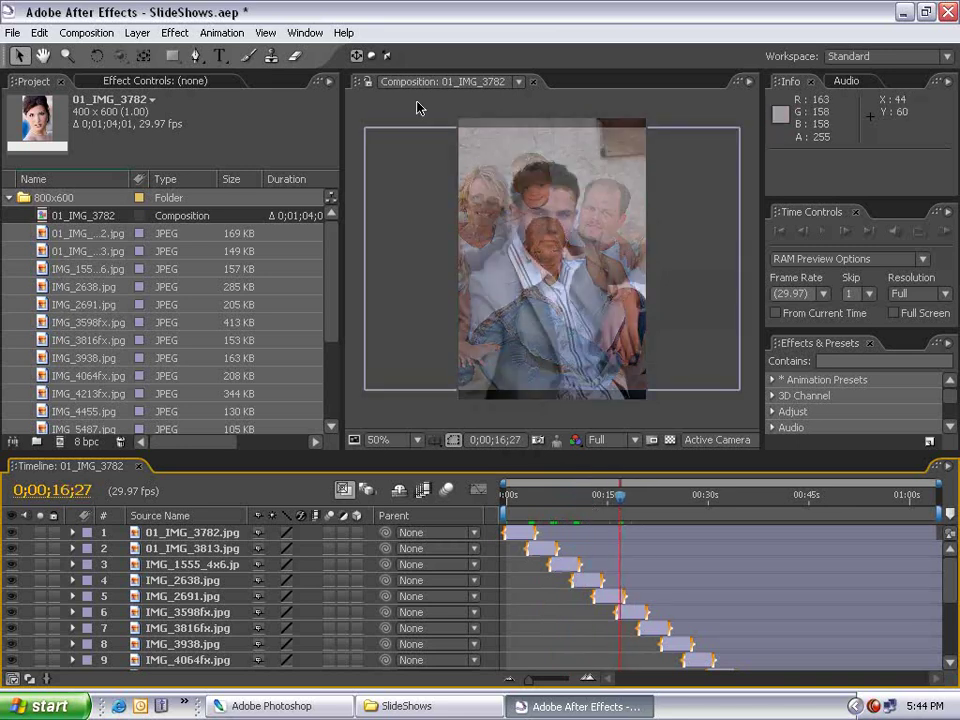
# Apply the NTSC DV preset to the 01_IMG_3782 composition and scrub back toward its start to preview it
pyautogui.click(86, 32)
pyautogui.click(95, 76)
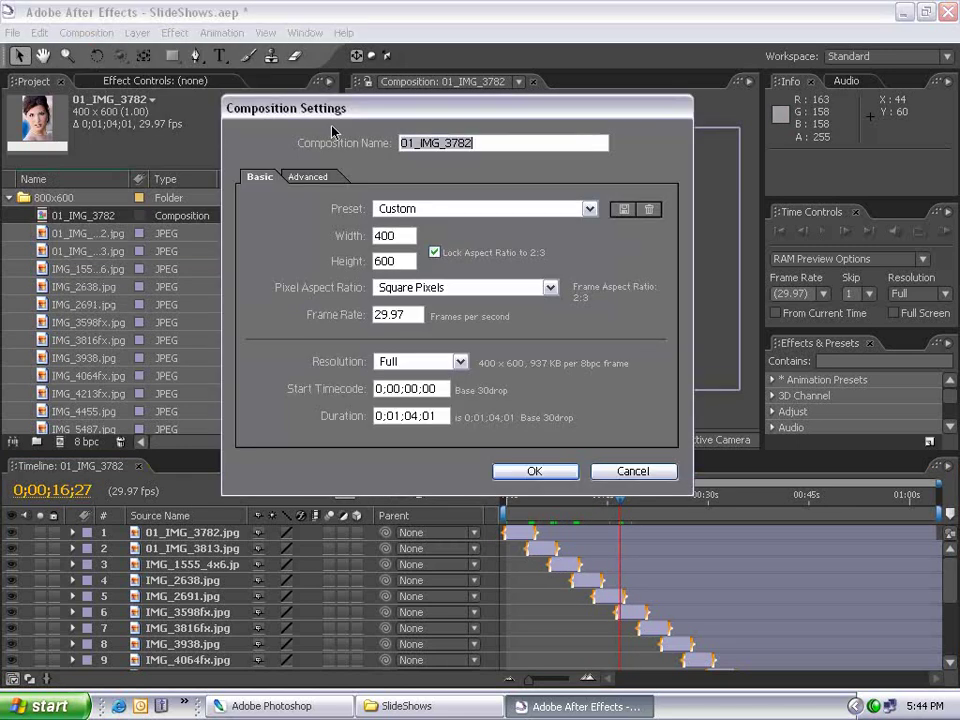
pyautogui.click(434, 213)
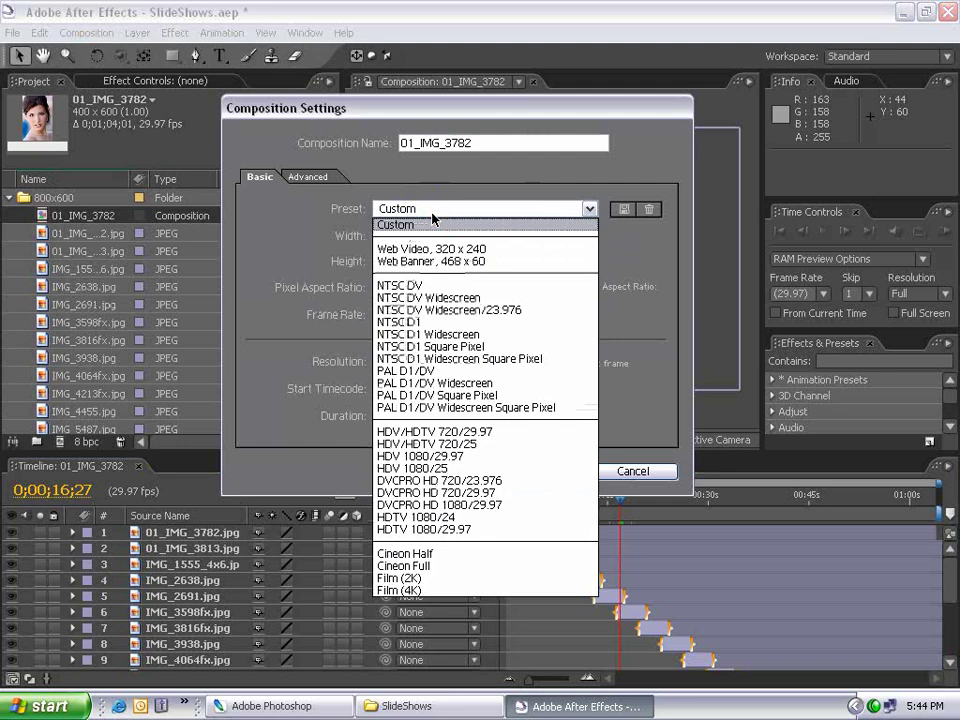
pyautogui.click(398, 287)
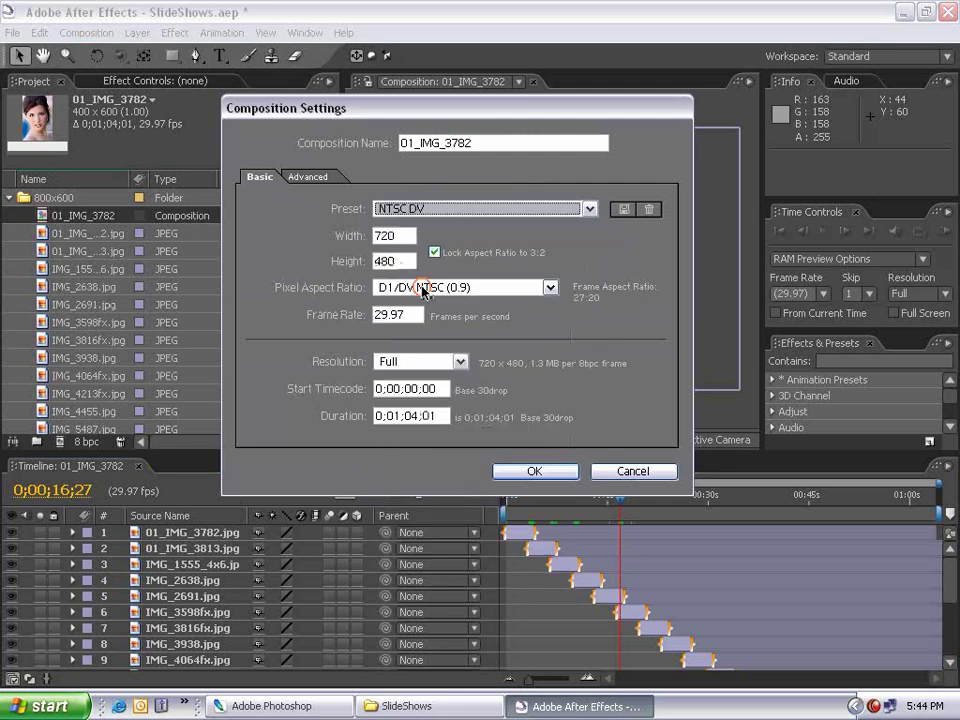
pyautogui.click(527, 471)
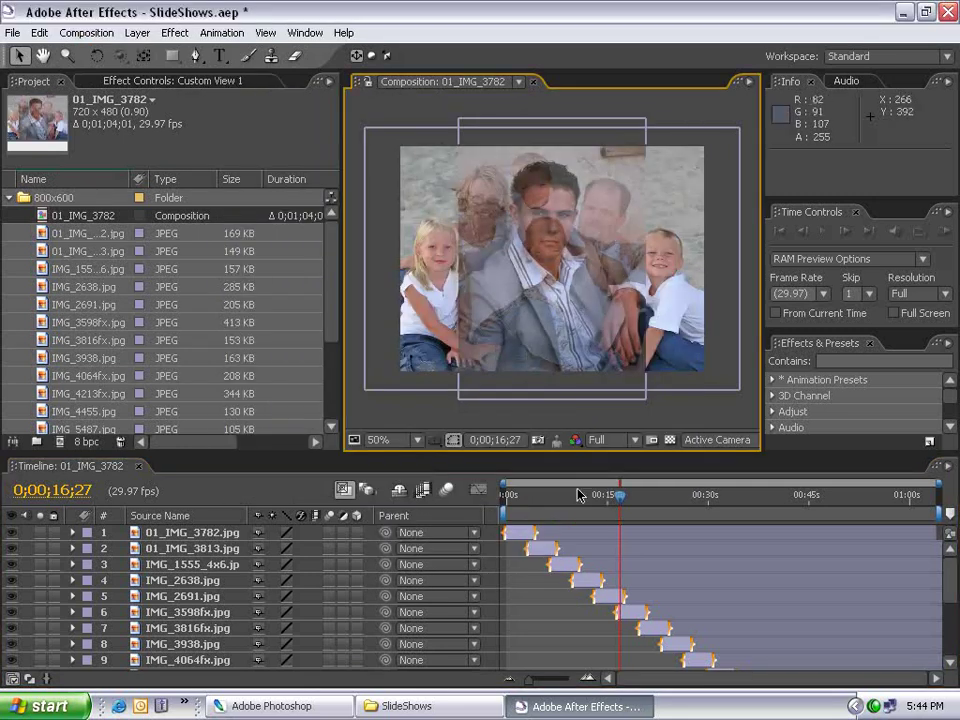
pyautogui.moveTo(522, 498); pyautogui.dragTo(506, 530)
# Make the timeline area taller and delete the 01_IMG_3782 composition from the project
pyautogui.moveTo(301, 453); pyautogui.dragTo(306, 371)
pyautogui.click(55, 222)
pyautogui.press('Delete')
pyautogui.click(620, 413)
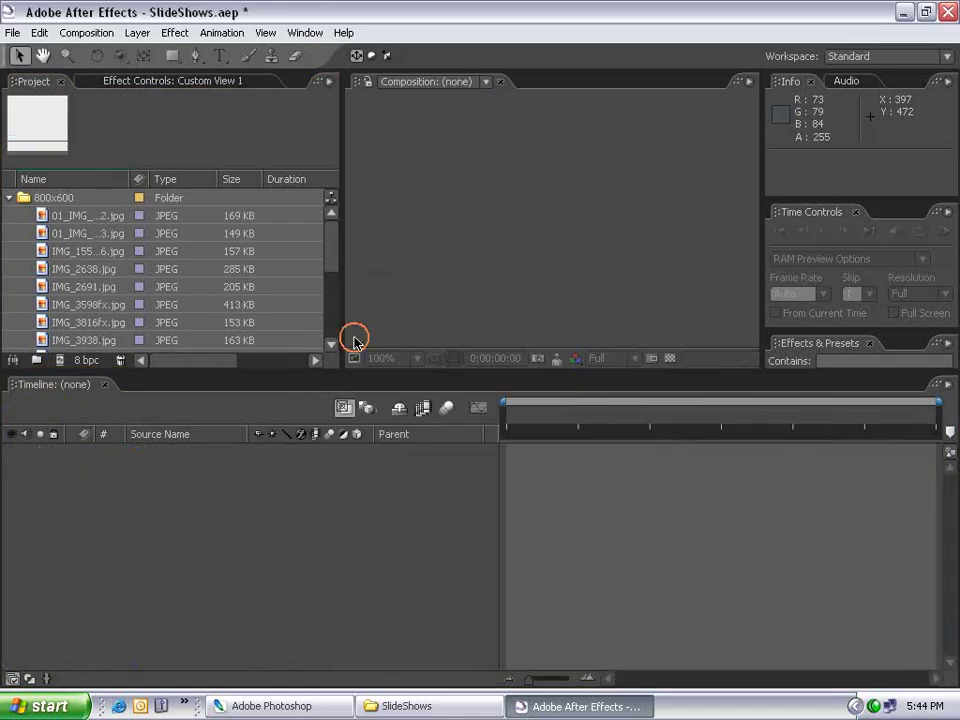
# Create a new composition with the NTSC DV preset and a duration of 0;00;04;00
pyautogui.click(531, 474)
pyautogui.click(87, 32)
pyautogui.click(100, 54)
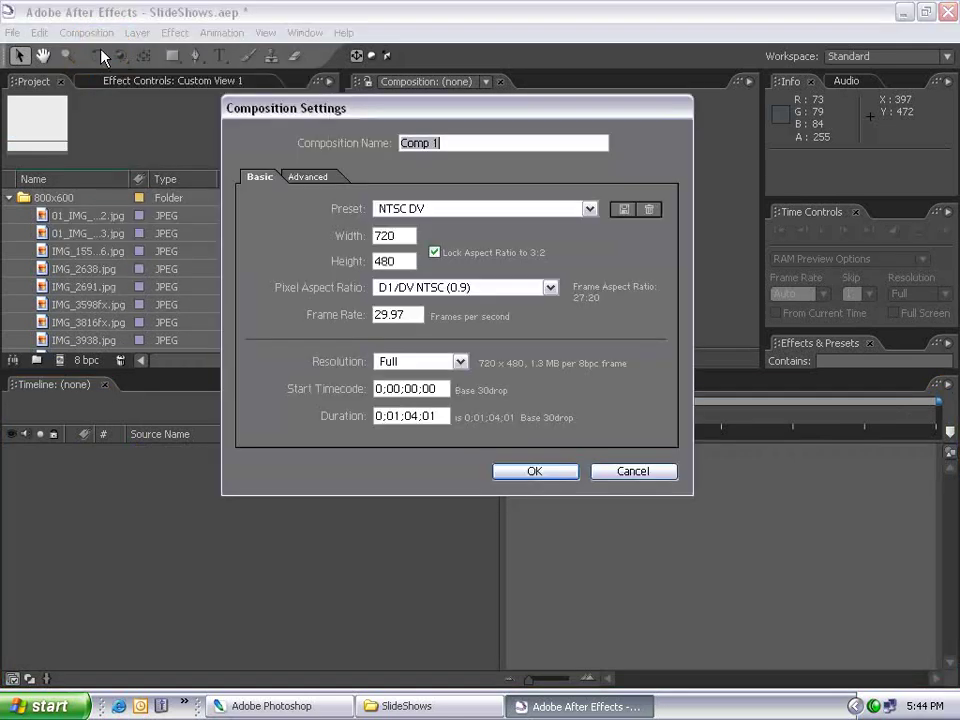
pyautogui.click(410, 209)
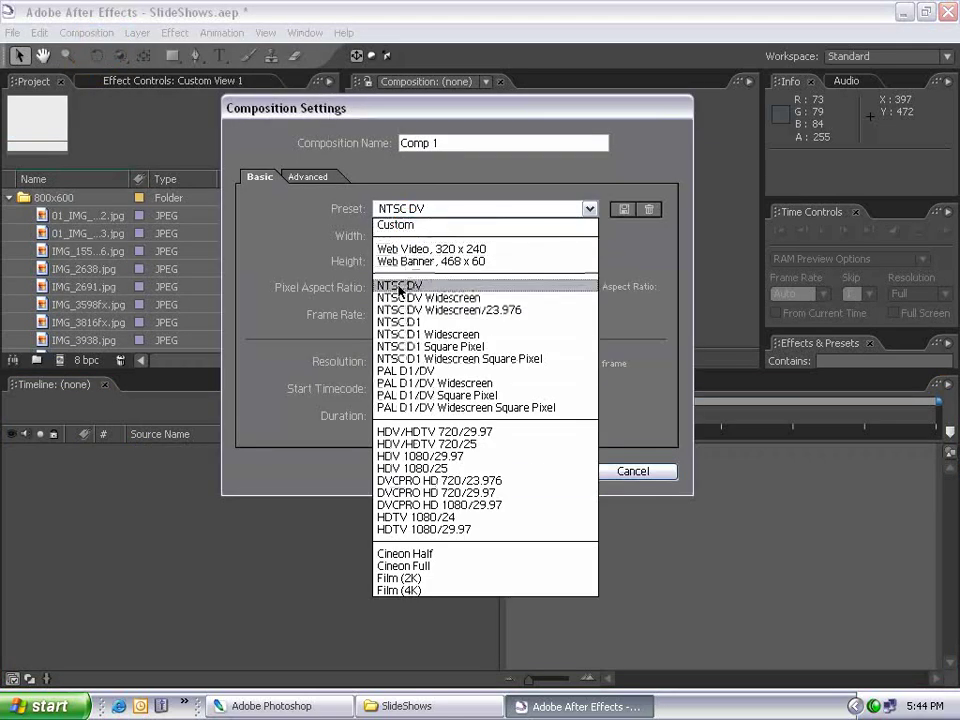
pyautogui.click(399, 290)
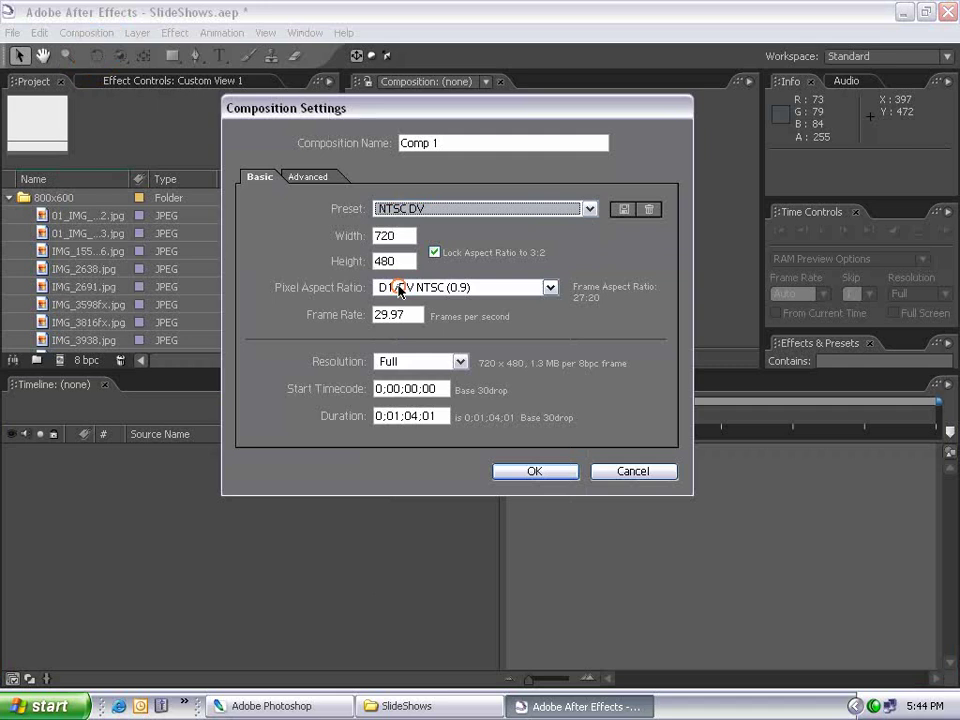
pyautogui.click(397, 415)
pyautogui.press('BackSpace')
pyautogui.write('0')
pyautogui.click(413, 416)
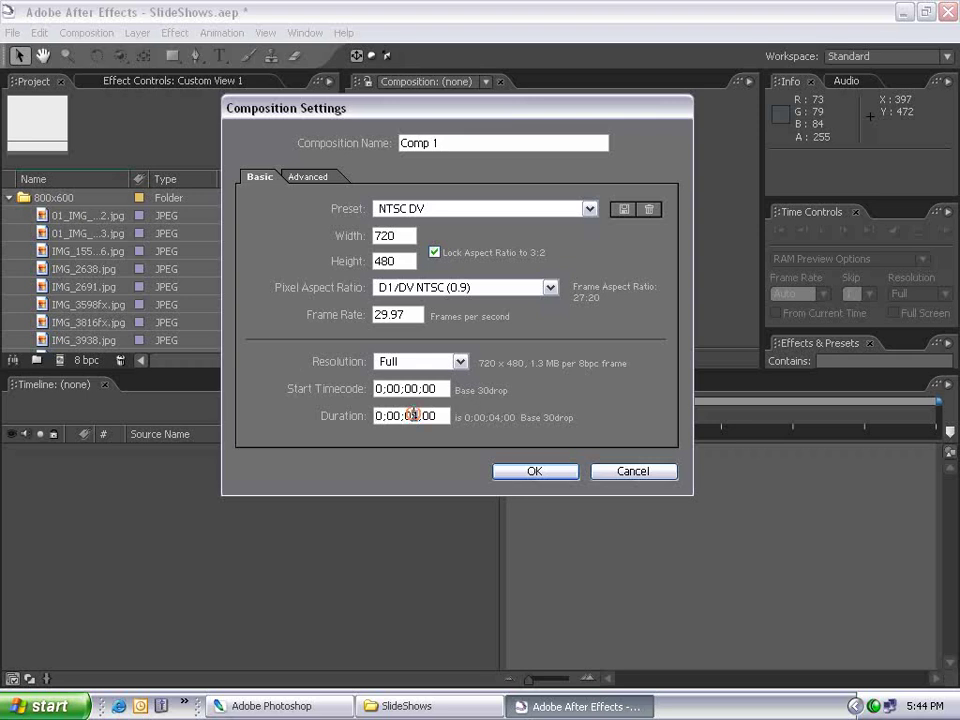
pyautogui.click(538, 472)
# Add all the photos from the 800x600 folder as layers in Comp 1
pyautogui.moveTo(517, 414); pyautogui.dragTo(363, 390)
pyautogui.moveTo(338, 326); pyautogui.dragTo(334, 225)
pyautogui.moveTo(214, 369); pyautogui.dragTo(246, 566)
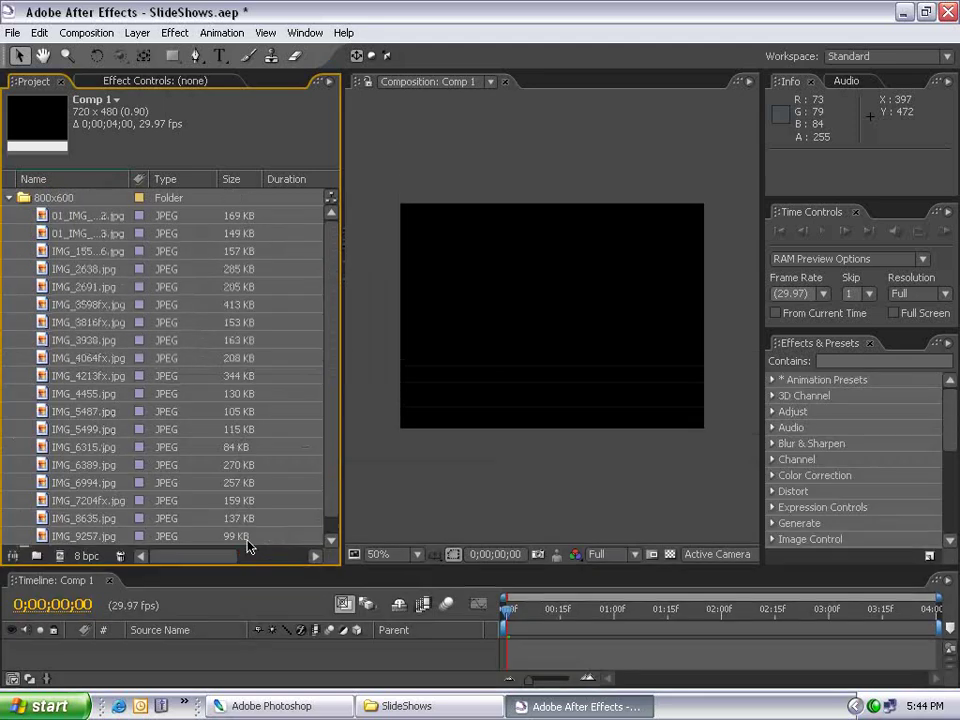
pyautogui.click(86, 218)
pyautogui.scroll(-1, 298, 360)
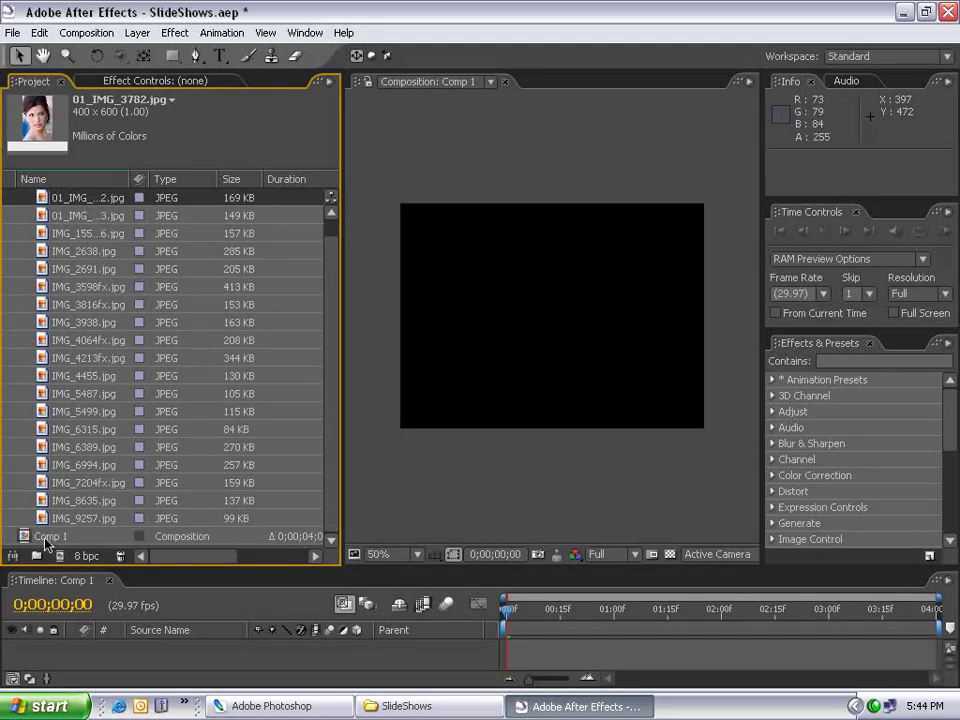
pyautogui.keyDown('shift'); pyautogui.click(65, 518); pyautogui.keyUp('shift')
pyautogui.moveTo(258, 567); pyautogui.dragTo(258, 452)
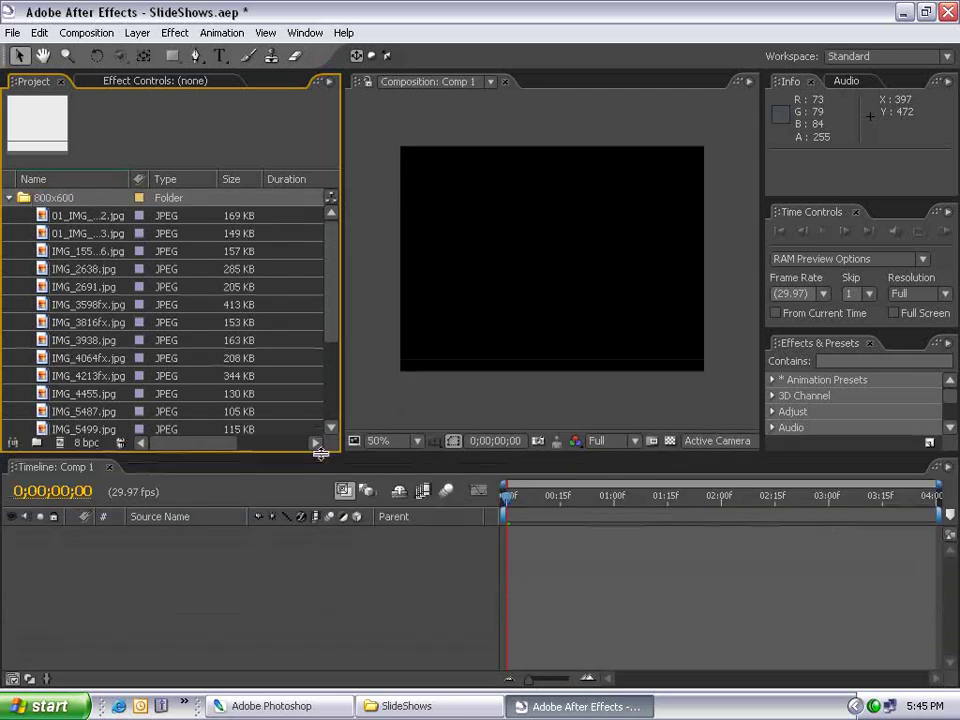
pyautogui.moveTo(45, 222); pyautogui.dragTo(525, 555)
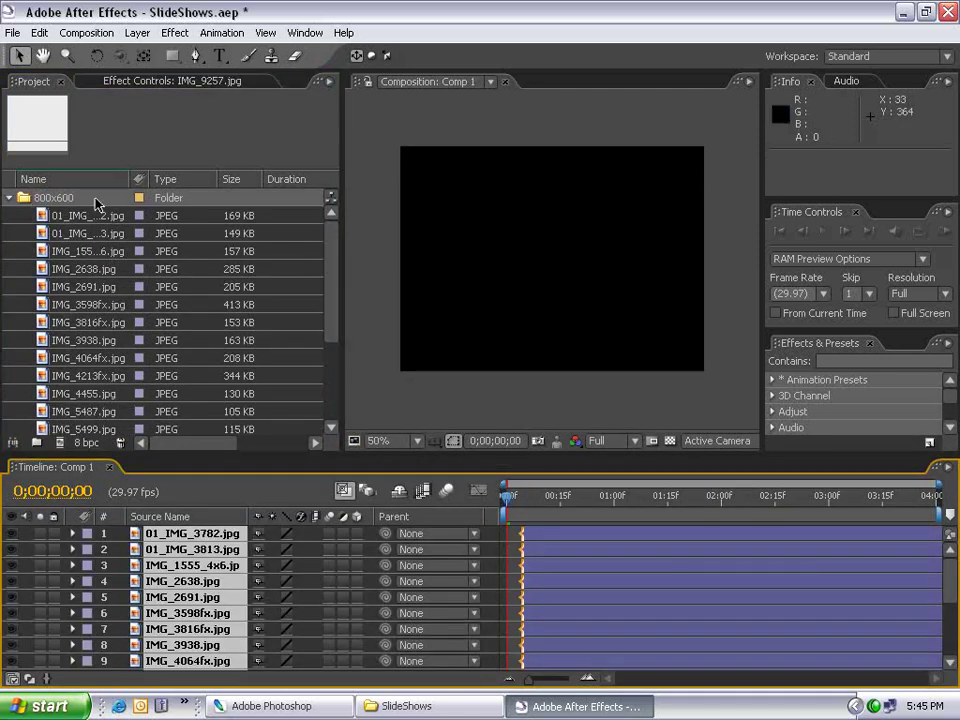
pyautogui.click(64, 215)
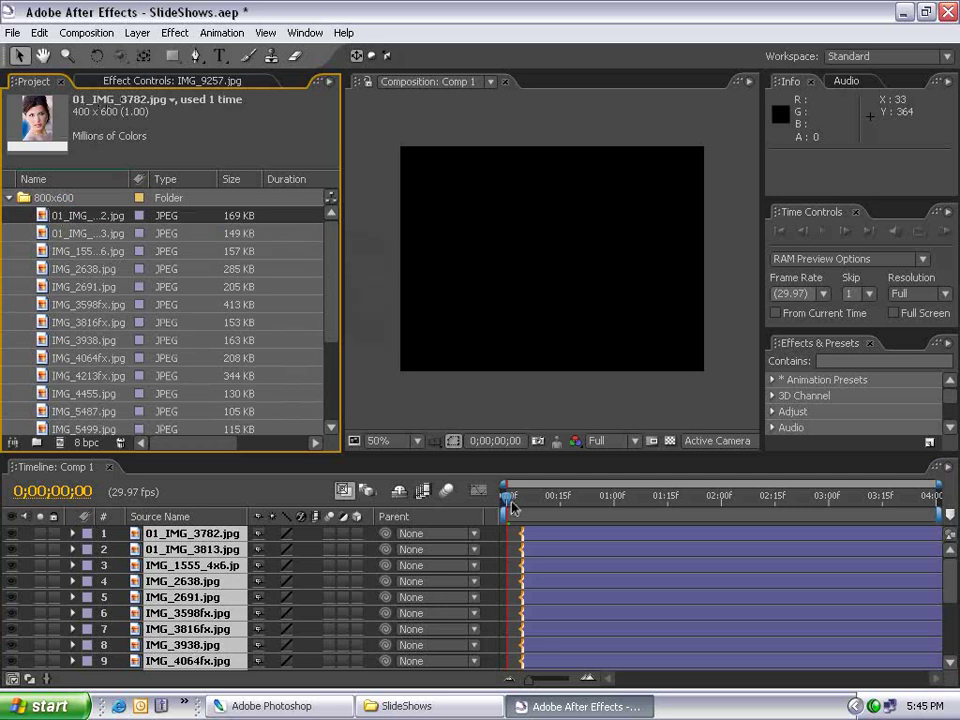
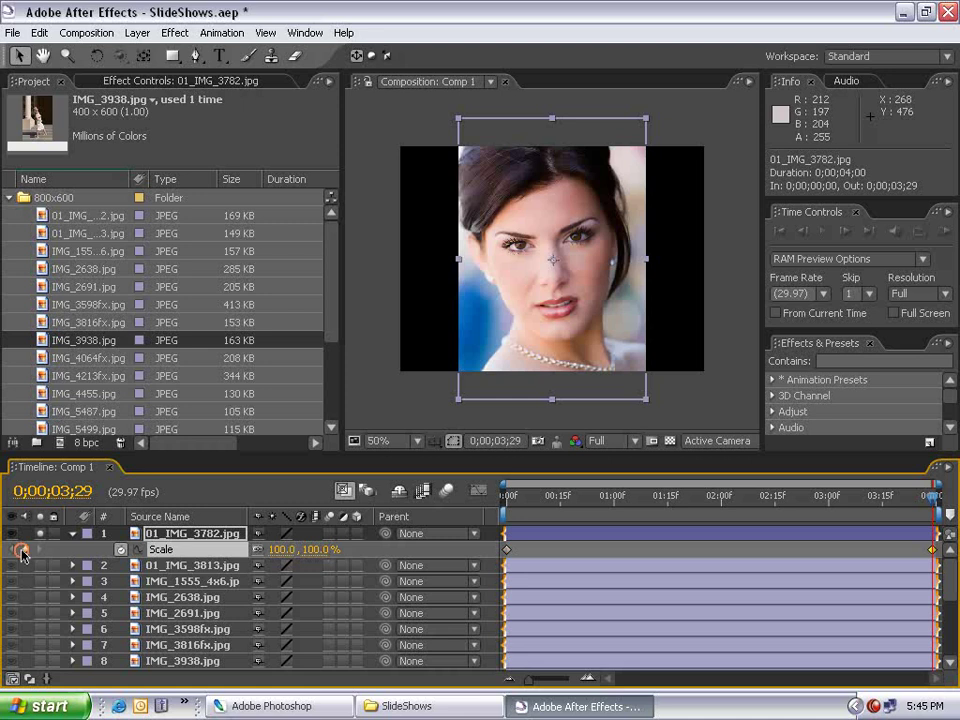
# At the first frame, scale the 01_IMG_3782 layer down and fit it to the composition's height
pyautogui.moveTo(507, 497); pyautogui.dragTo(800, 525)
pyautogui.press('Home')
pyautogui.click(505, 377)
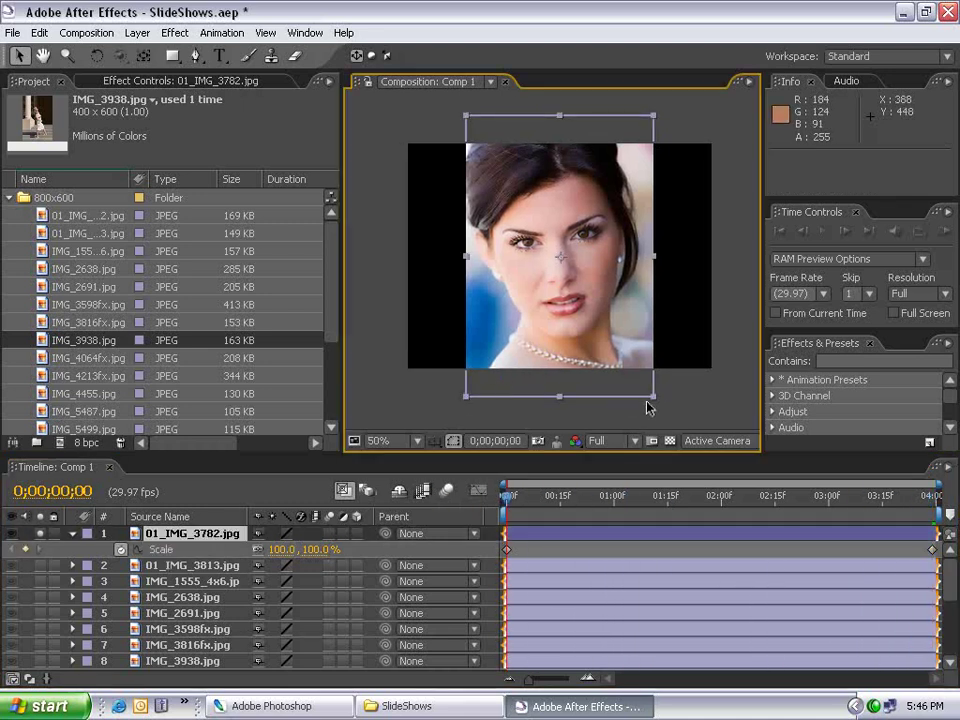
pyautogui.moveTo(654, 400)
pyautogui.mouseDown()
pyautogui.moveTo(631, 380)
pyautogui.moveTo(643, 392)
pyautogui.mouseUp()
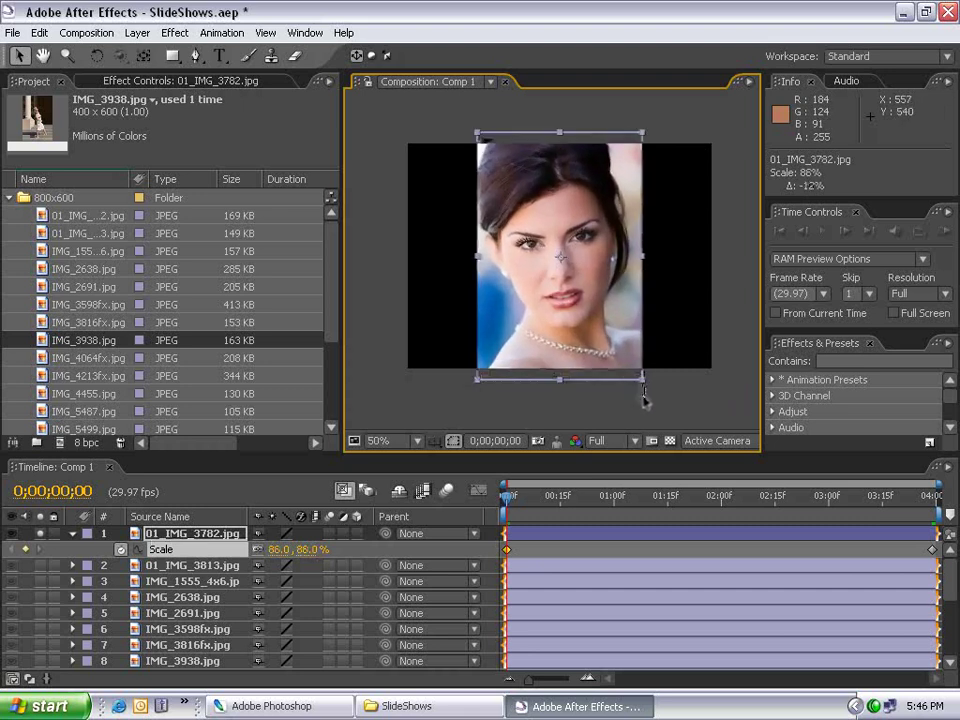
pyautogui.rightClick(515, 255)
pyautogui.moveTo(555, 306)
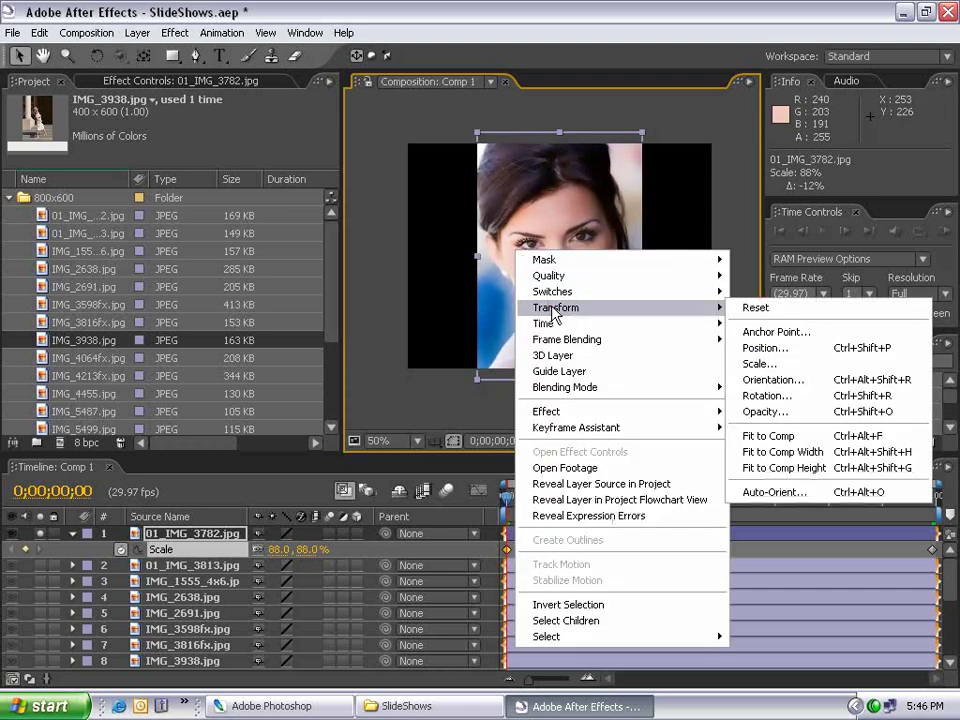
pyautogui.click(770, 467)
pyautogui.press('.')
pyautogui.scroll(1, 561, 321)
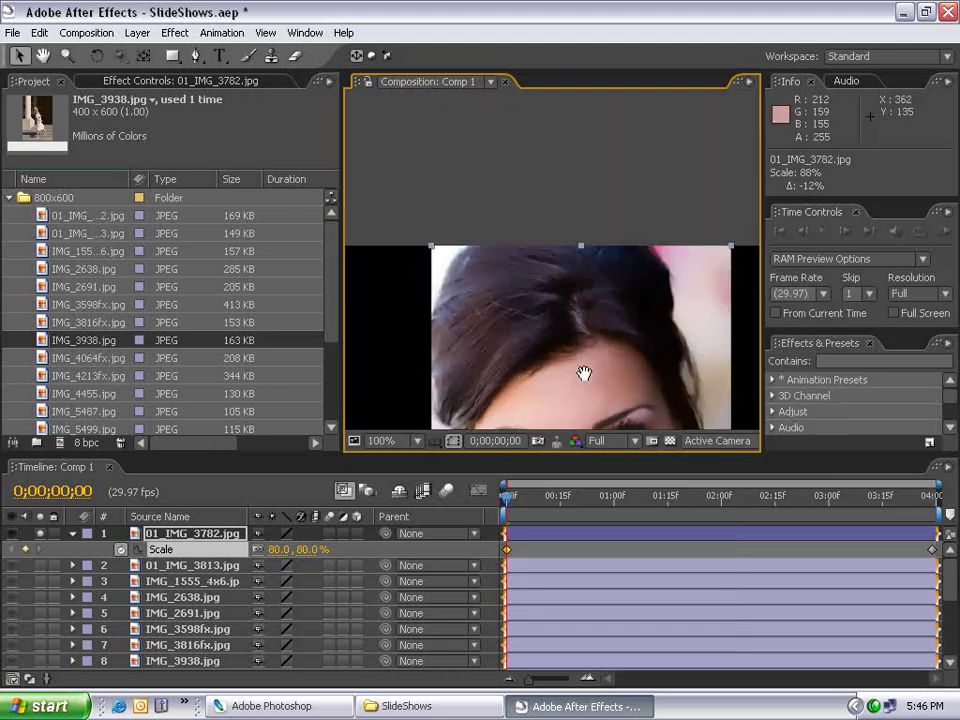
# Try fitting the 01_IMG_3782 layer to the full composition frame and undo it
pyautogui.scroll(-2, 561, 321)
pyautogui.rightClick(565, 322)
pyautogui.moveTo(608, 379)
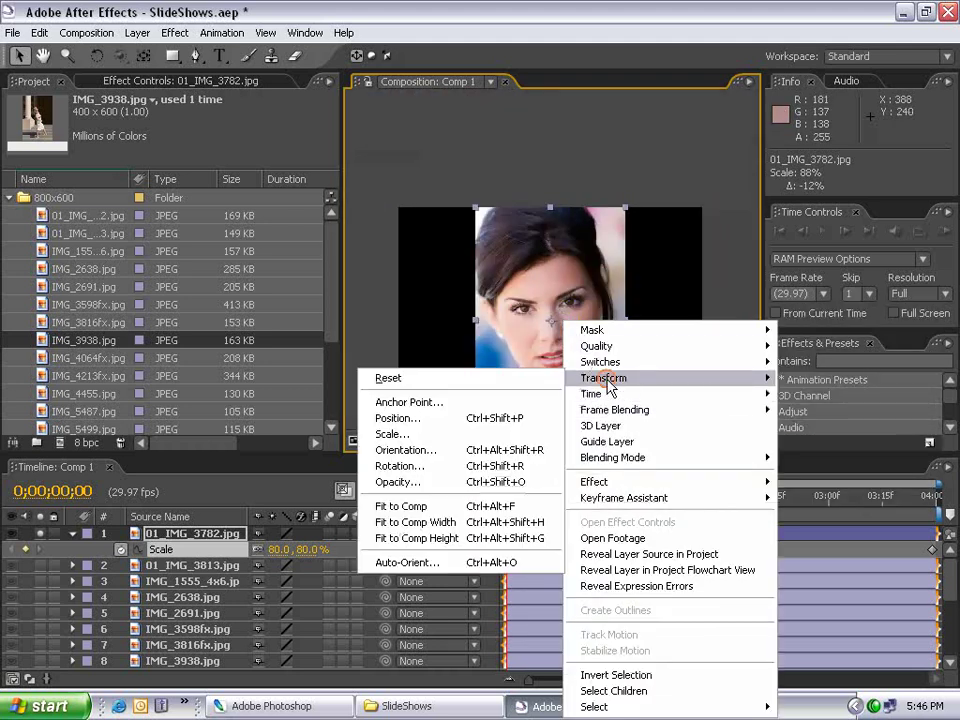
pyautogui.click(402, 510)
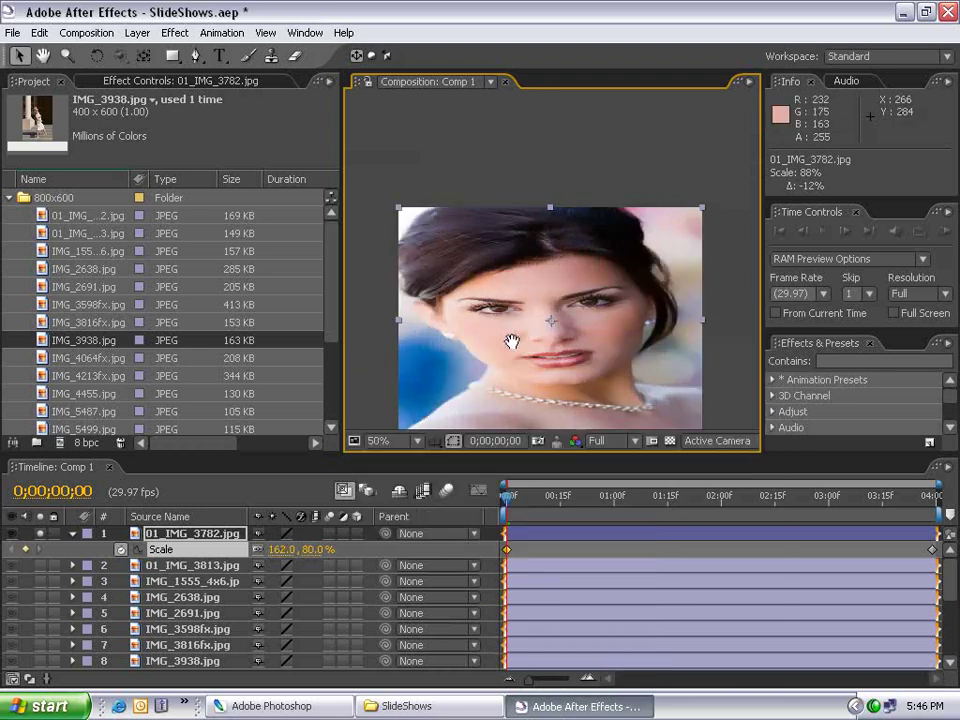
pyautogui.hotkey('ctrl', 'z')
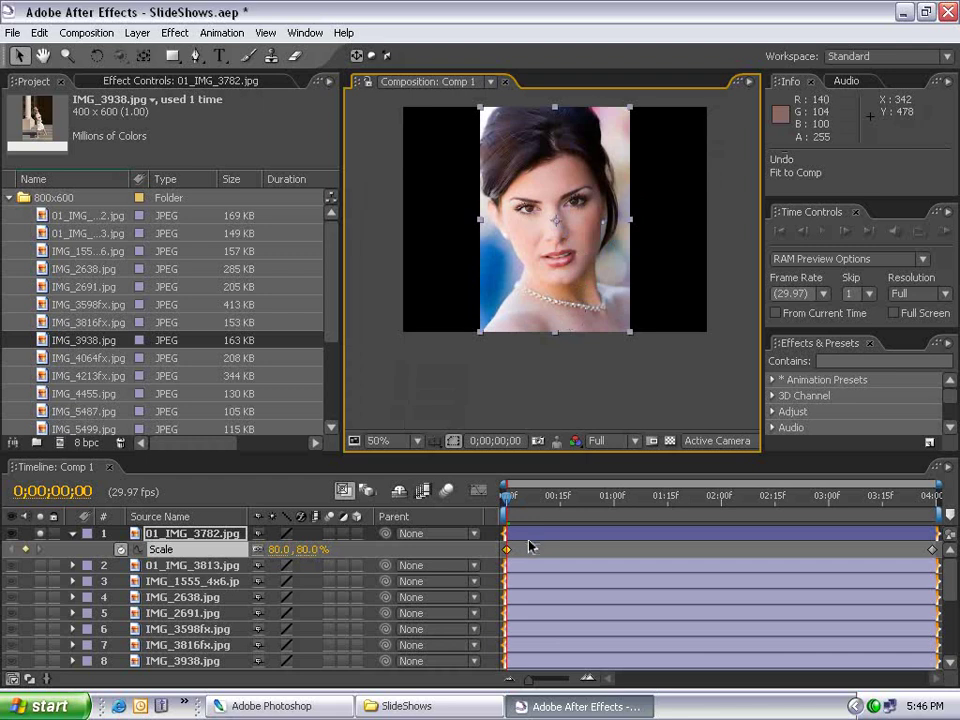
# Reduce the 01_IMG_3782 layer's scale to 91% at 0;00;03;29 and compare the framing with the first frame
pyautogui.moveTo(509, 496); pyautogui.dragTo(935, 500)
pyautogui.moveTo(543, 280); pyautogui.dragTo(546, 343)
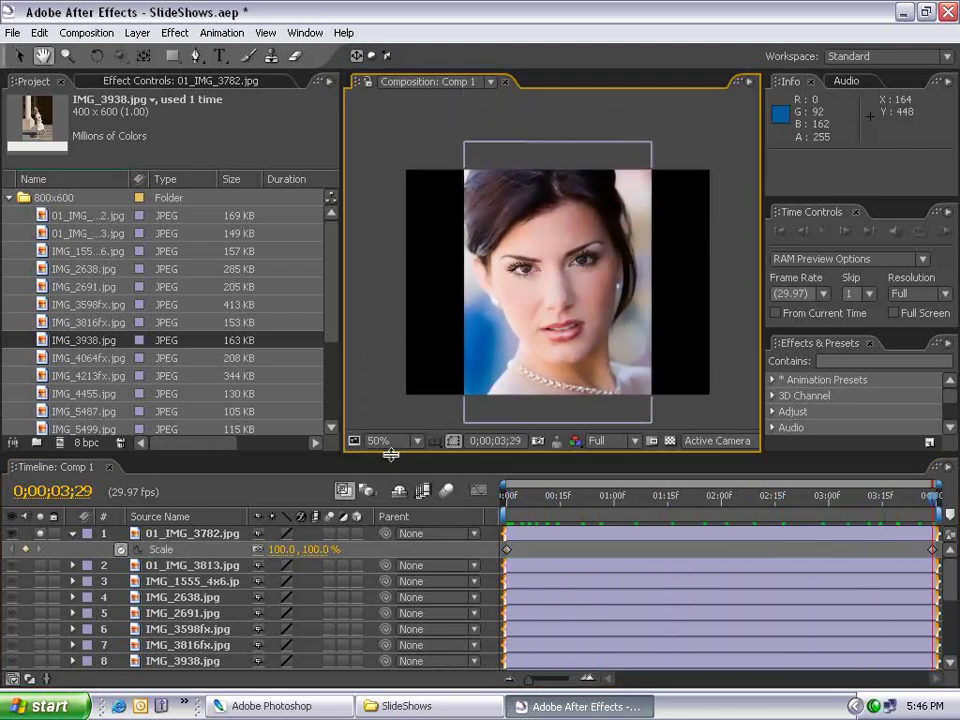
pyautogui.moveTo(329, 549); pyautogui.dragTo(316, 549)
pyautogui.moveTo(422, 401); pyautogui.dragTo(408, 377)
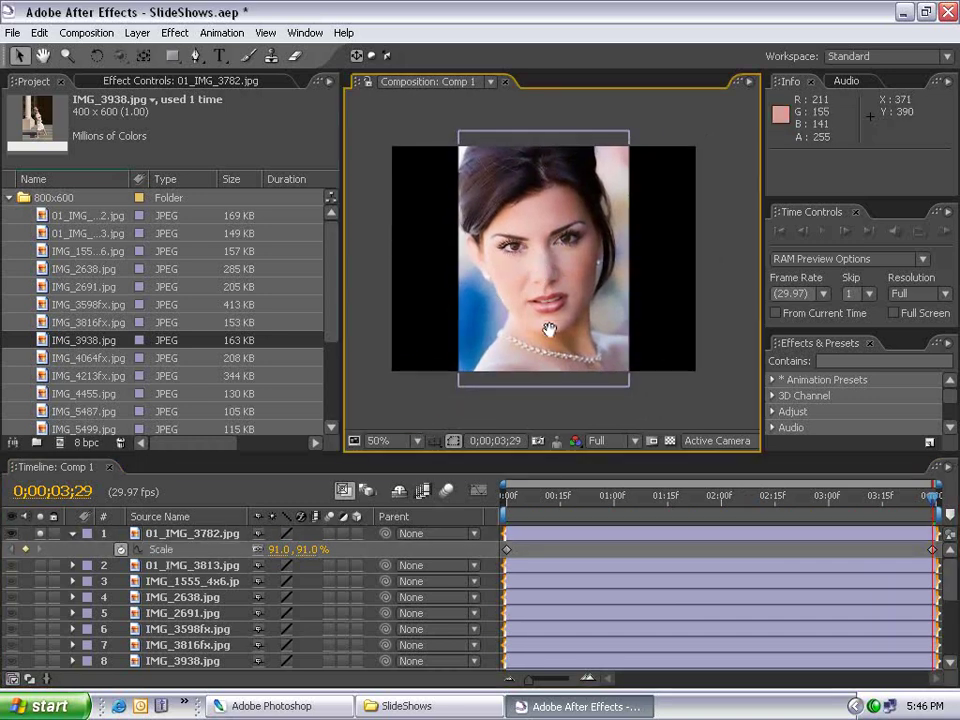
pyautogui.scroll(2, 549, 330)
pyautogui.press('Home')
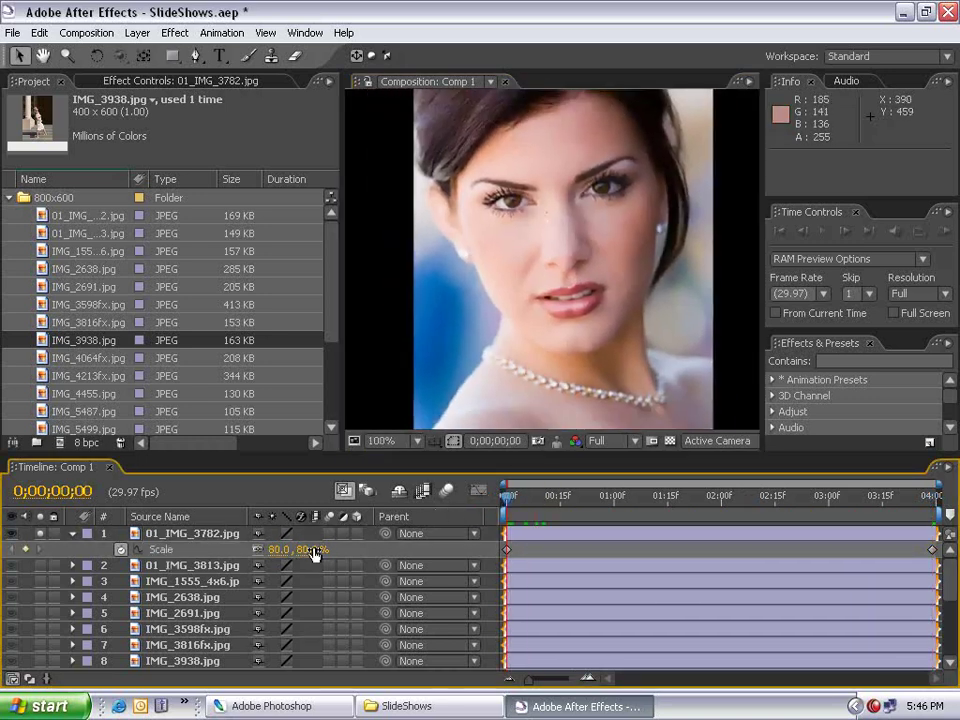
pyautogui.scroll(-2, 464, 262)
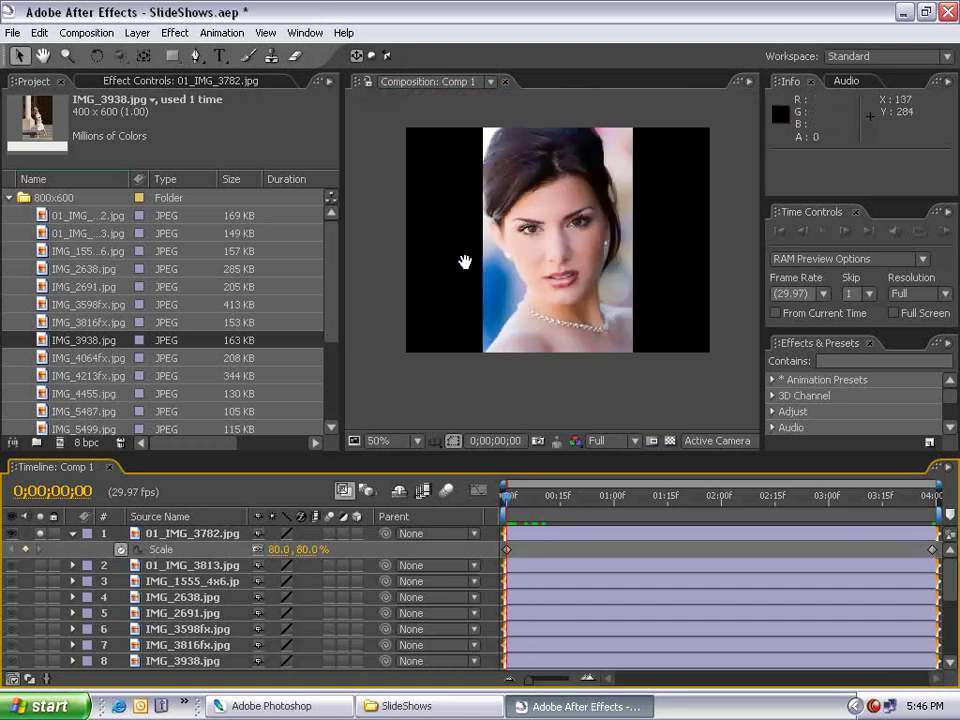
pyautogui.moveTo(464, 262); pyautogui.dragTo(438, 284)
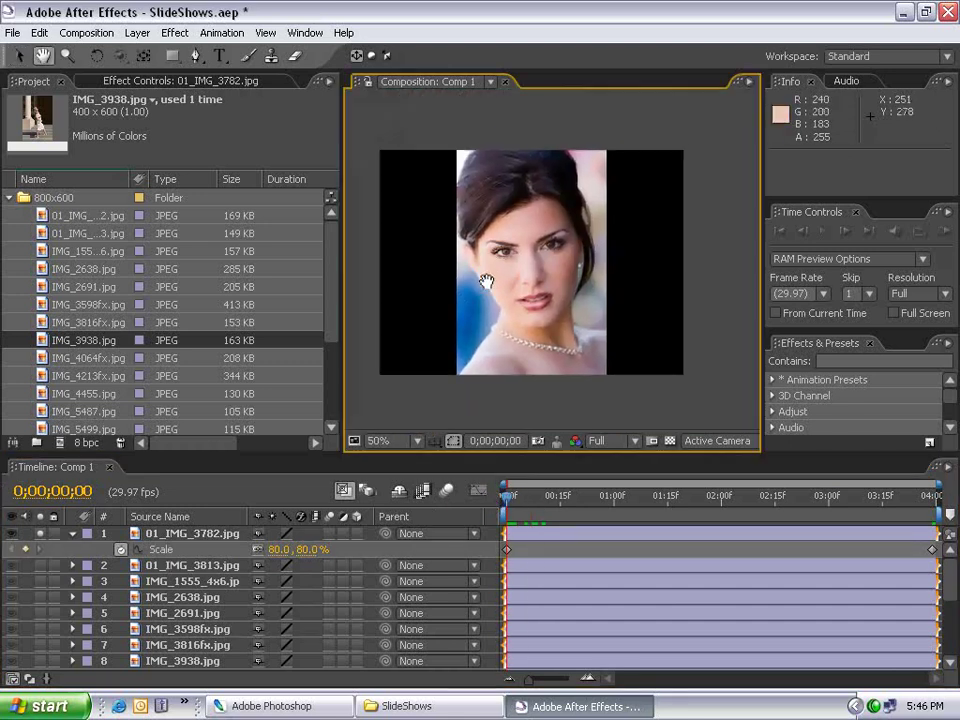
# Set the 01_IMG_3782 layer's scale to 90% at the 0;00;03;29 keyframe
pyautogui.moveTo(524, 517)
pyautogui.mouseDown()
pyautogui.moveTo(516, 505)
pyautogui.moveTo(935, 500)
pyautogui.mouseUp()
pyautogui.click(300, 549)
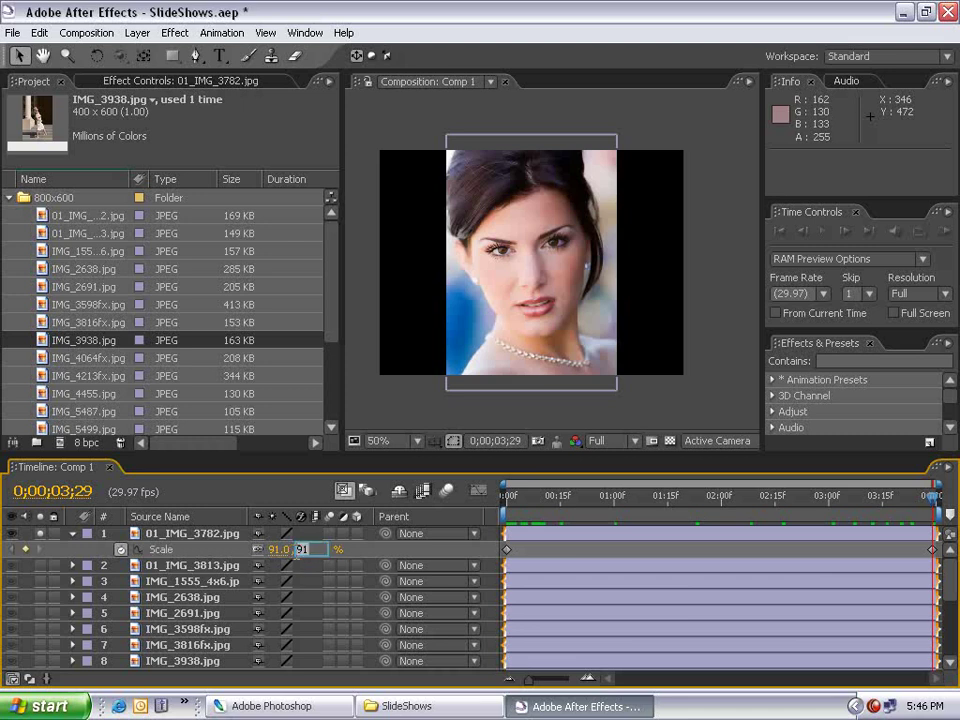
pyautogui.write('90')
pyautogui.press('Return')
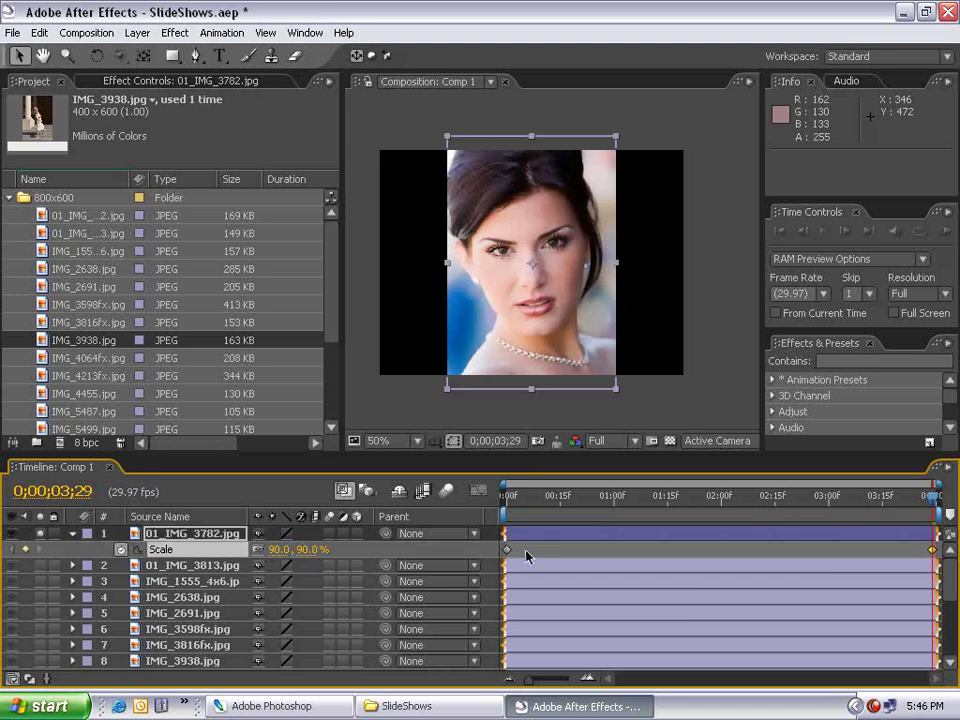
# Play and scrub through Comp 1 to preview the scale animation, returning to the first frame
pyautogui.press('space')
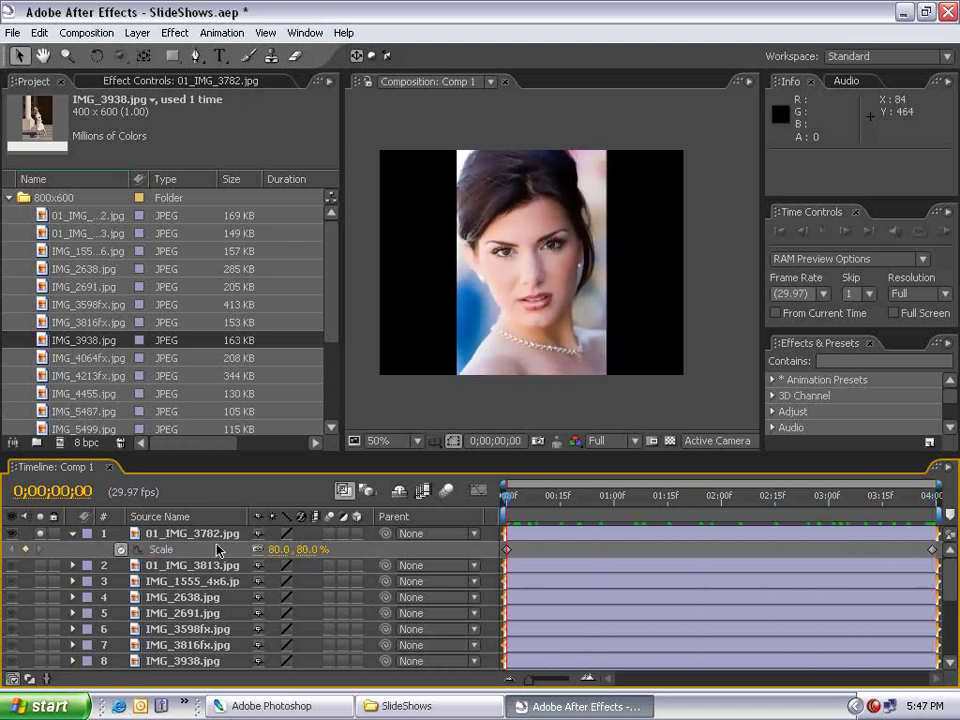
pyautogui.moveTo(508, 496); pyautogui.dragTo(932, 516)
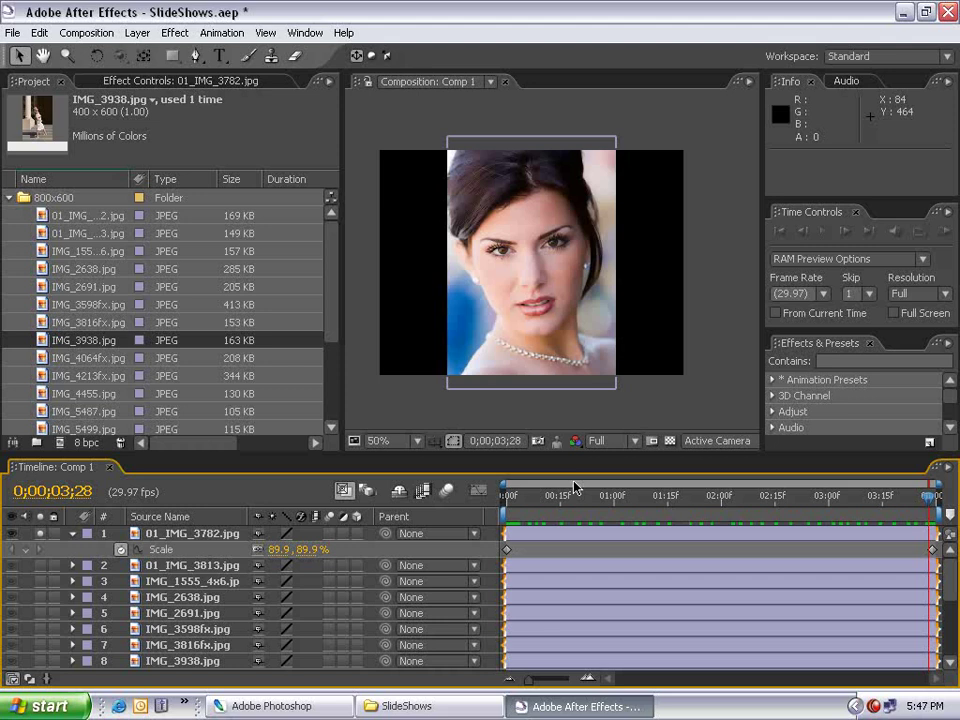
pyautogui.moveTo(575, 487); pyautogui.dragTo(505, 490)
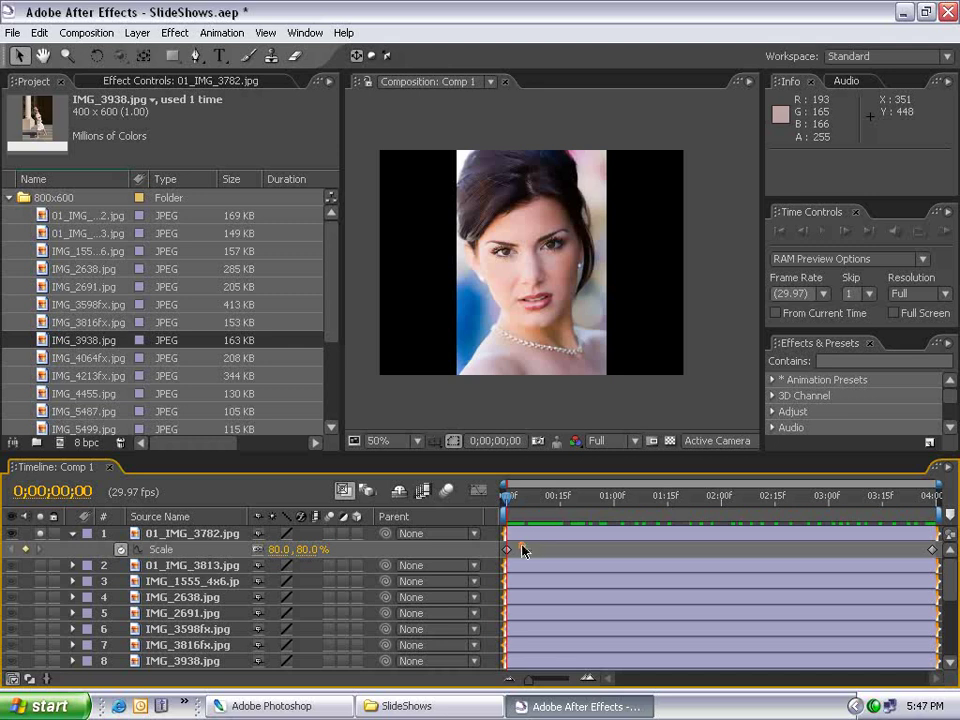
# Apply Fast Blur to the 01_IMG_3782 layer with Blurriness 25 and Repeat Edge Pixels enabled
pyautogui.click(522, 533)
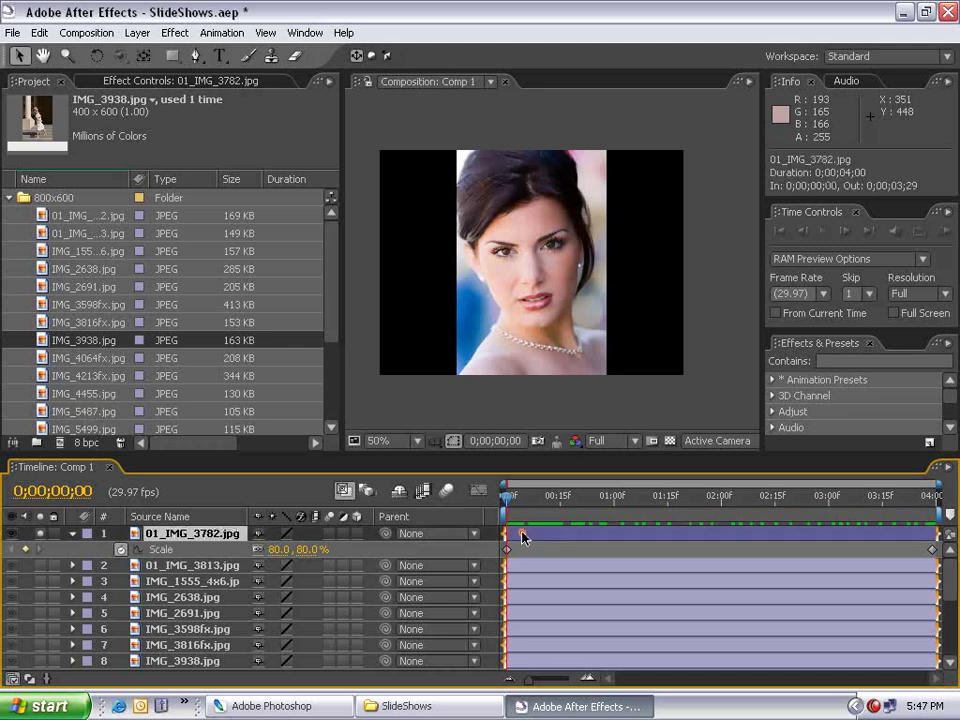
pyautogui.click(175, 32)
pyautogui.moveTo(197, 157)
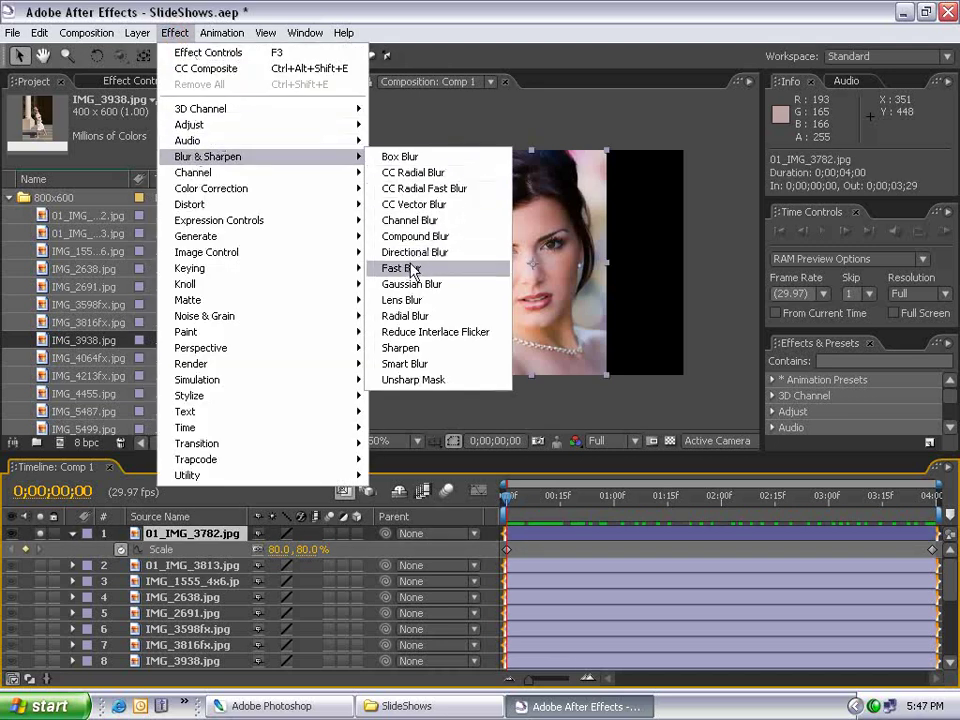
pyautogui.click(401, 268)
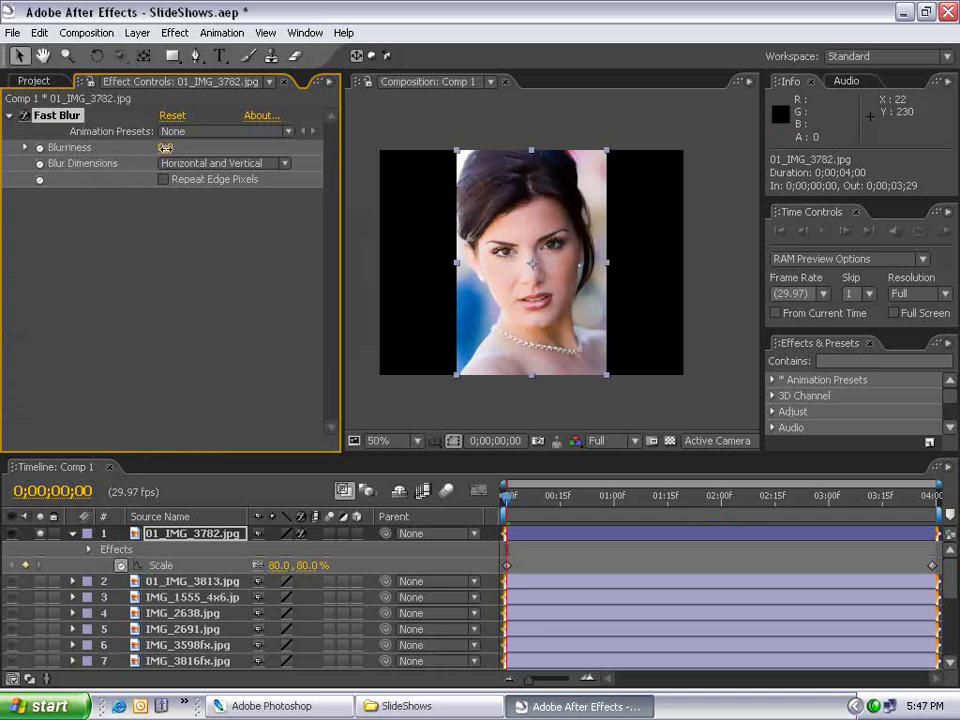
pyautogui.click(165, 148)
pyautogui.write('25')
pyautogui.press('Return')
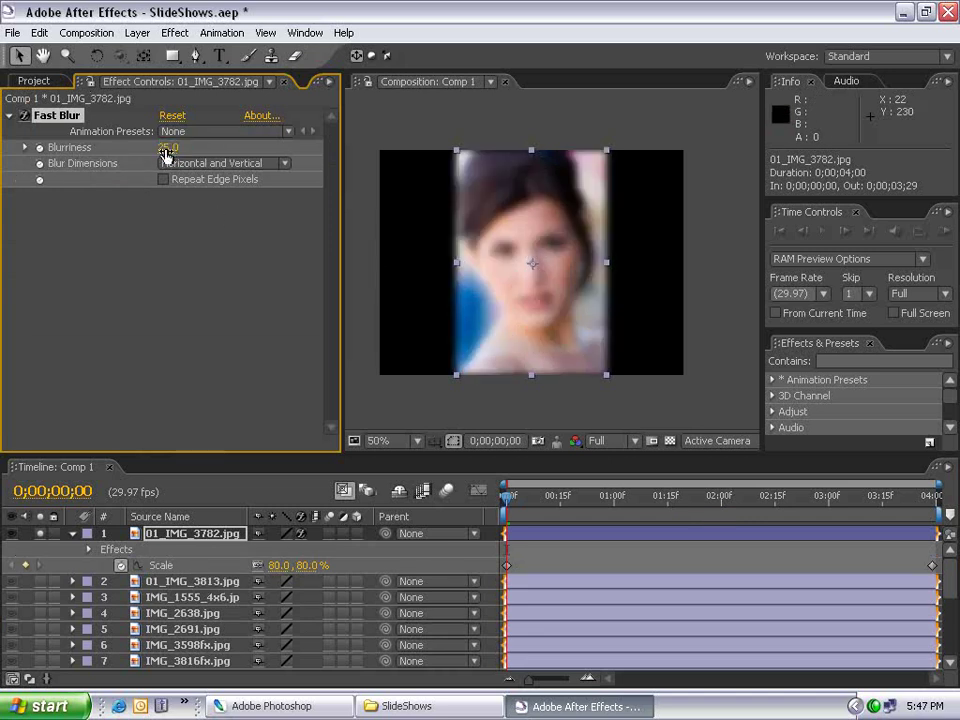
pyautogui.click(163, 180)
pyautogui.press('.')
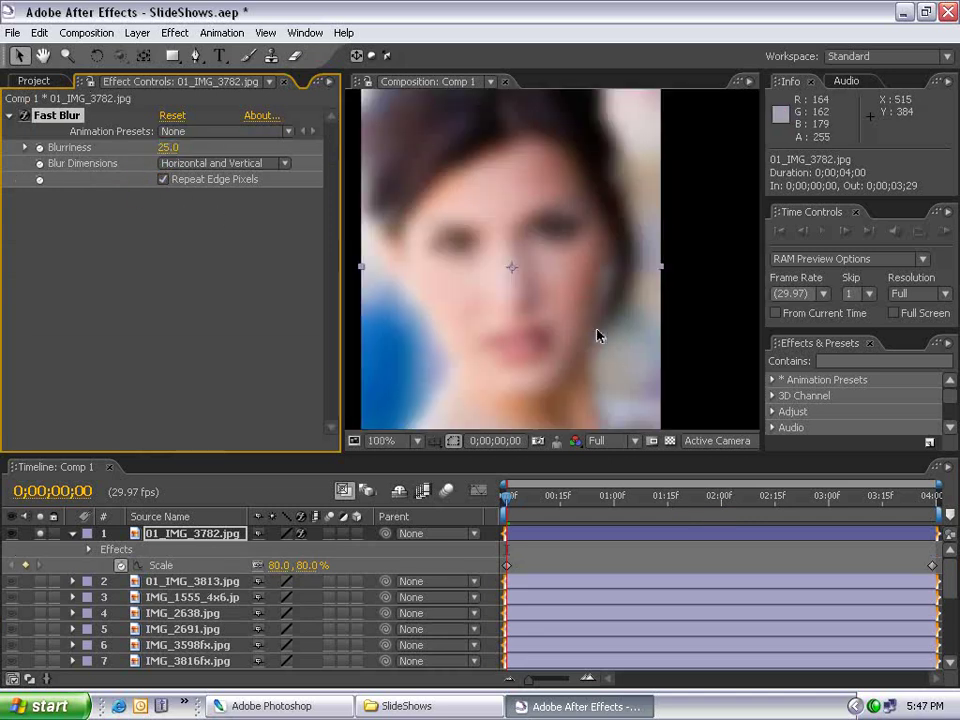
# Keyframe the 01_IMG_3782 layer's Fast Blur Blurriness from 25 at the first frame to 0 at 0;00;01;00, and scrub through the fade
pyautogui.click(278, 489)
pyautogui.press('s')
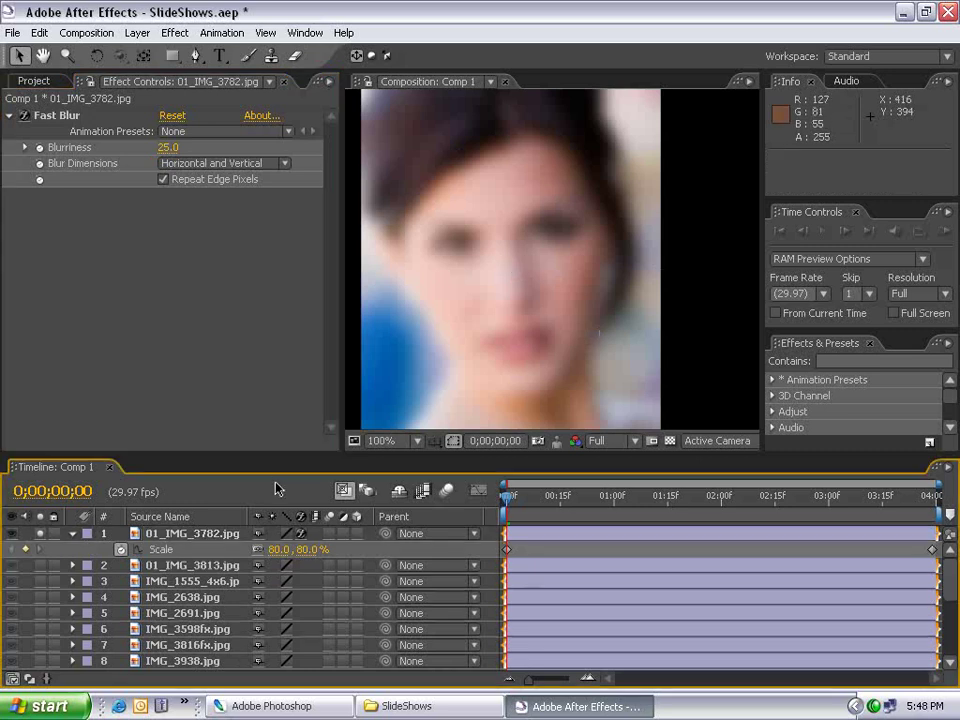
pyautogui.click(40, 148)
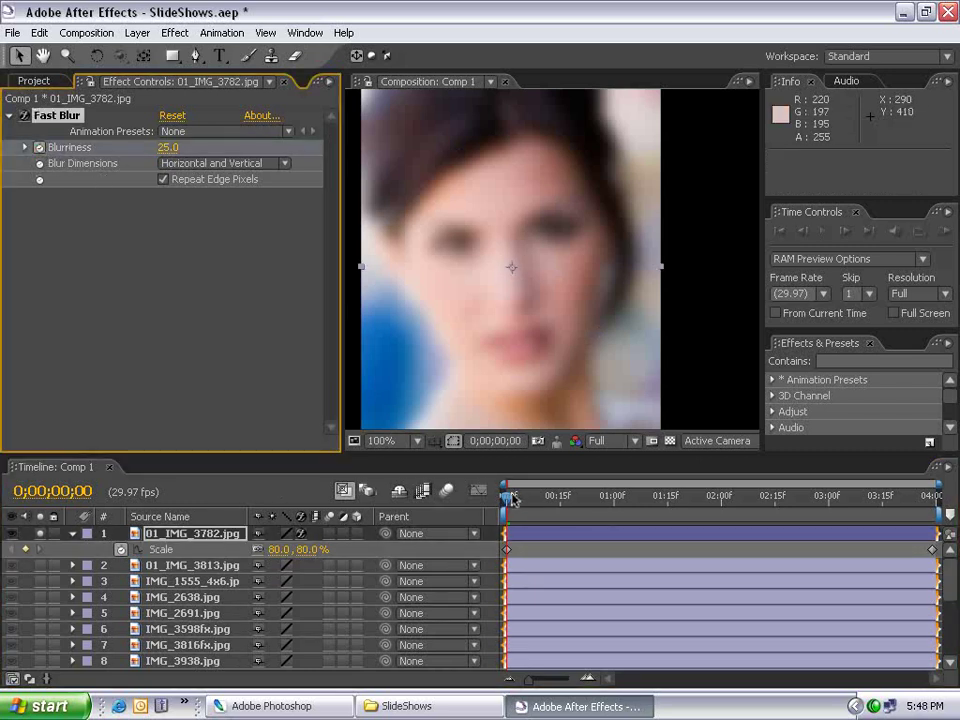
pyautogui.moveTo(512, 498); pyautogui.dragTo(614, 500)
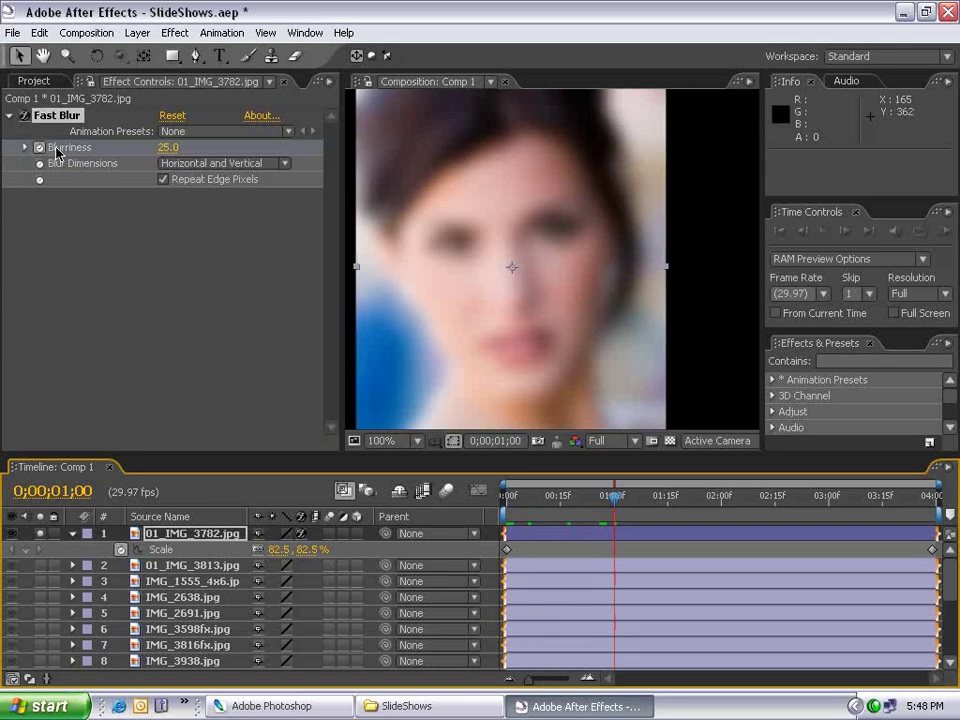
pyautogui.click(168, 147)
pyautogui.write('0')
pyautogui.press('Return')
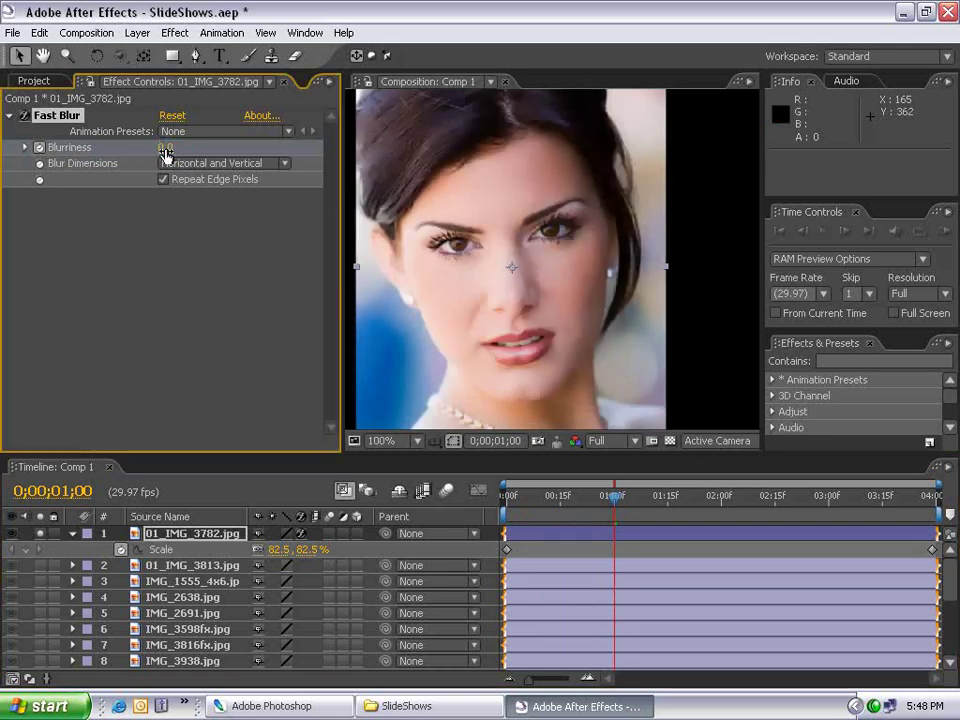
pyautogui.moveTo(520, 498); pyautogui.dragTo(619, 509)
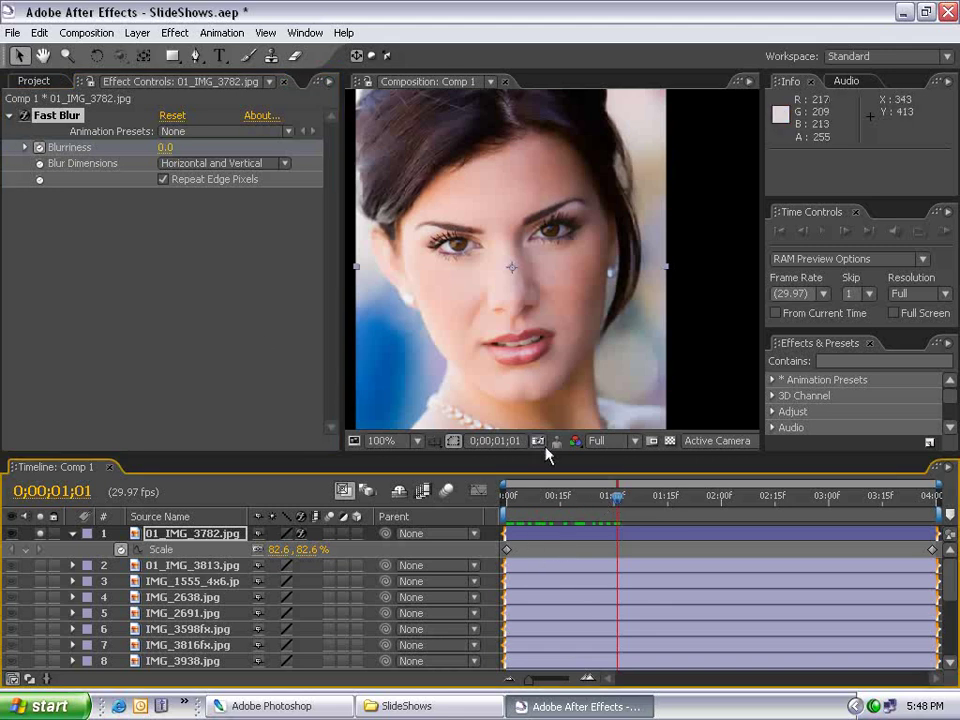
pyautogui.moveTo(617, 496); pyautogui.dragTo(524, 500)
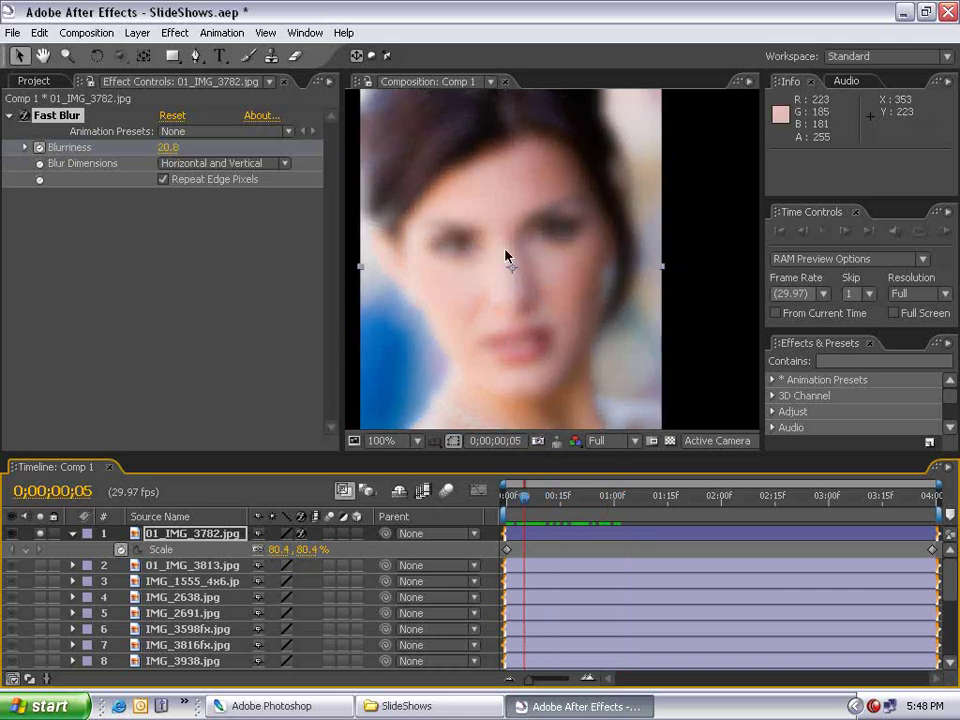
# Delete the Blurriness keyframe at 0;00;01;00 on the 01_IMG_3782 layer and return to the first frame
pyautogui.click(548, 541)
pyautogui.press('u')
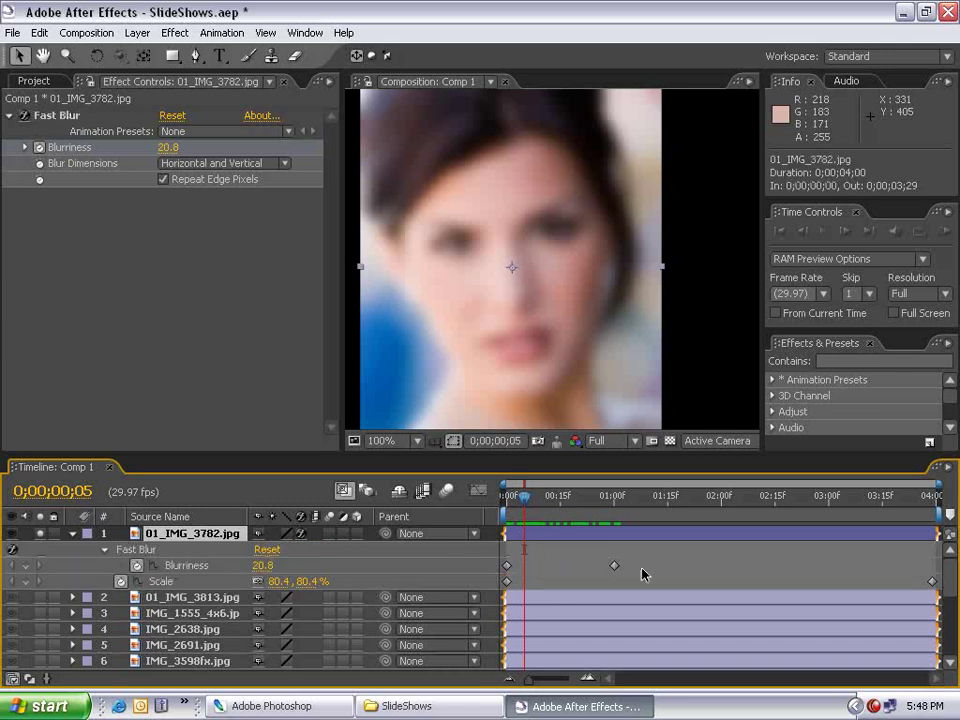
pyautogui.moveTo(650, 578); pyautogui.dragTo(563, 550)
pyautogui.press('Delete')
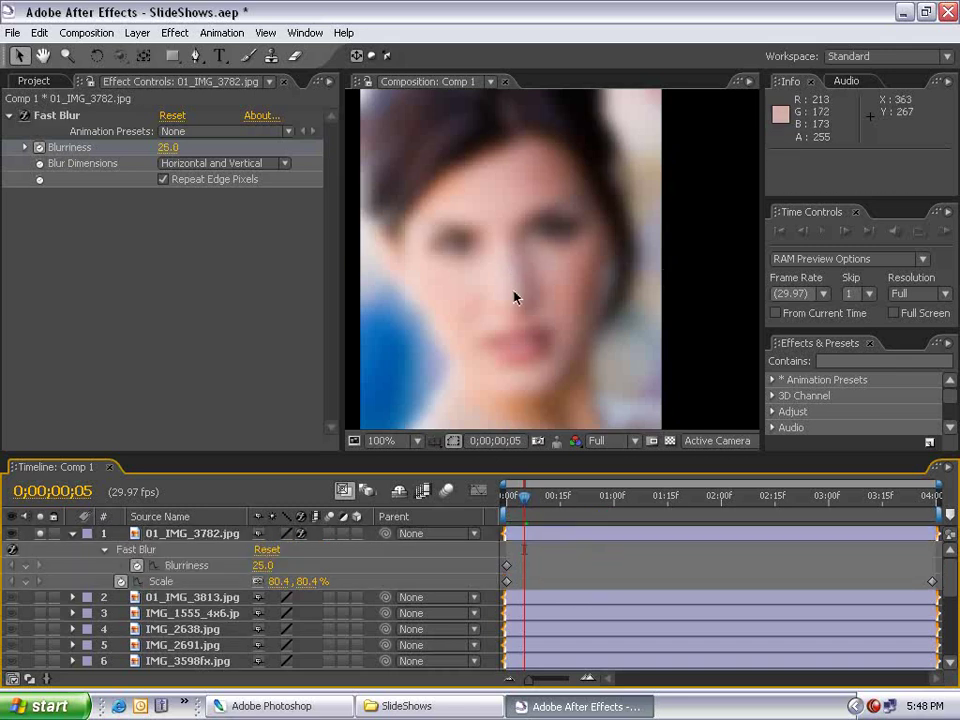
pyautogui.scroll(-2, 476, 293)
pyautogui.scroll(2, 520, 398)
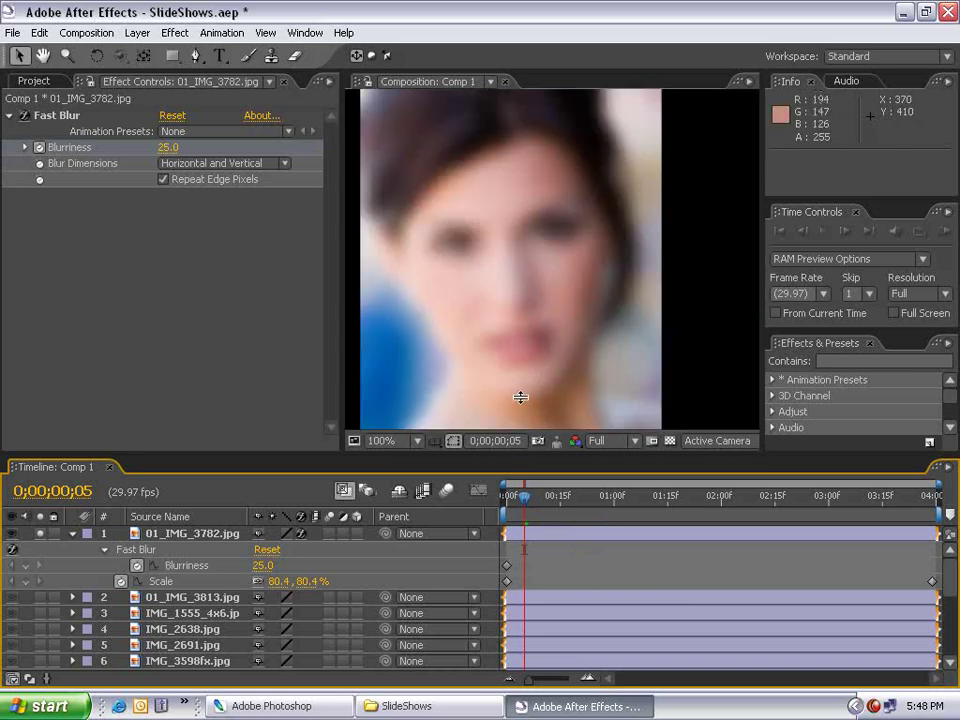
pyautogui.moveTo(530, 498); pyautogui.dragTo(450, 533)
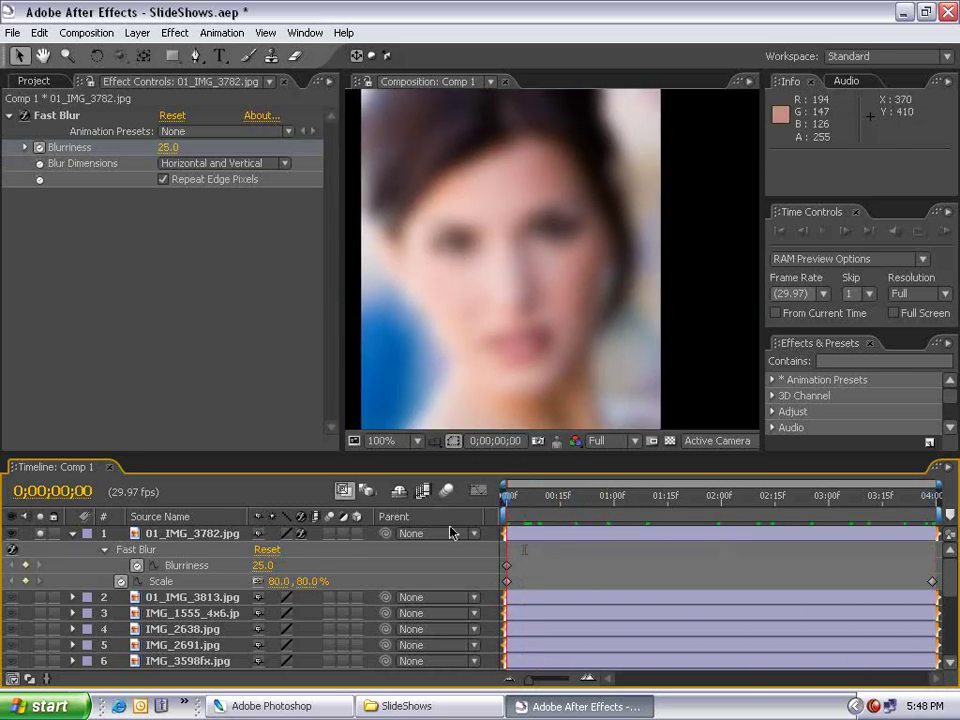
# Apply the CC Composite channel effect to the 01_IMG_3782 layer
pyautogui.click(584, 534)
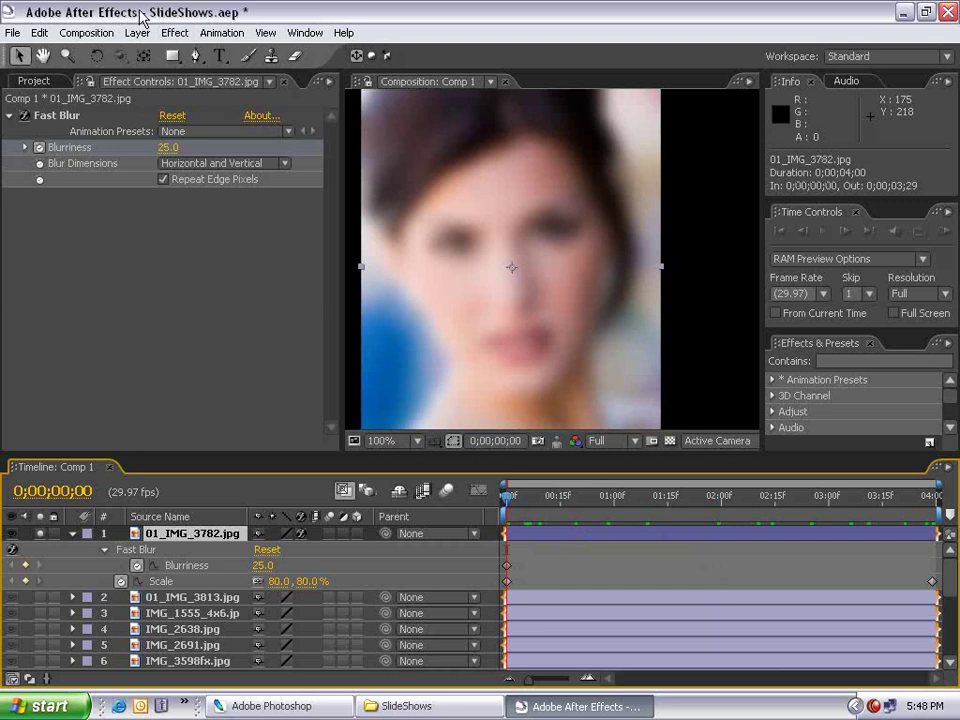
pyautogui.click(176, 33)
pyautogui.moveTo(330, 172)
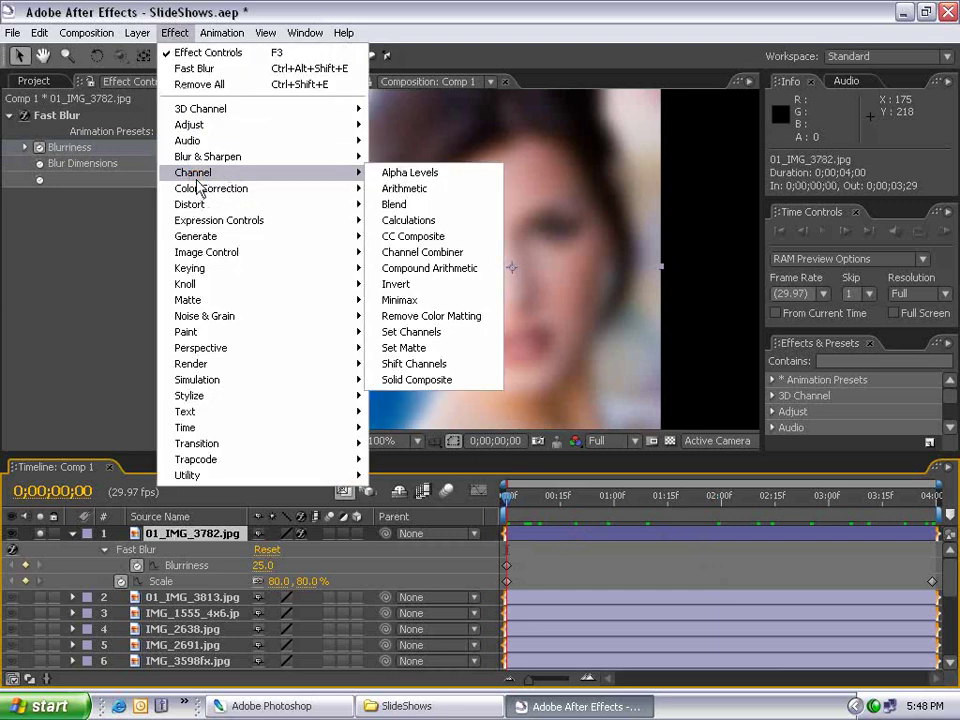
pyautogui.click(409, 237)
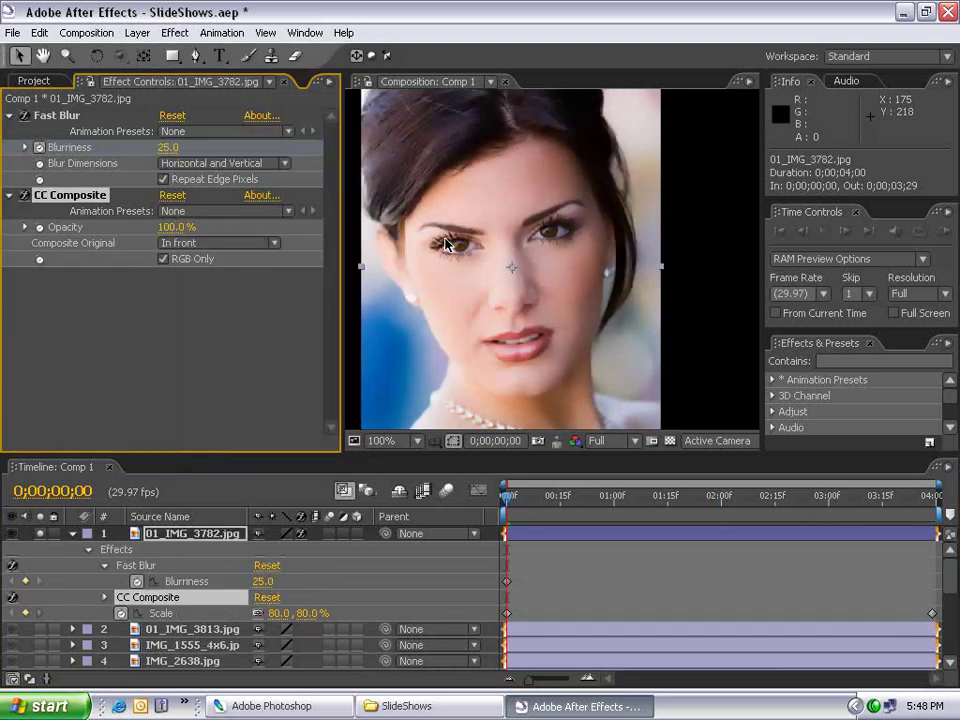
pyautogui.click(550, 555)
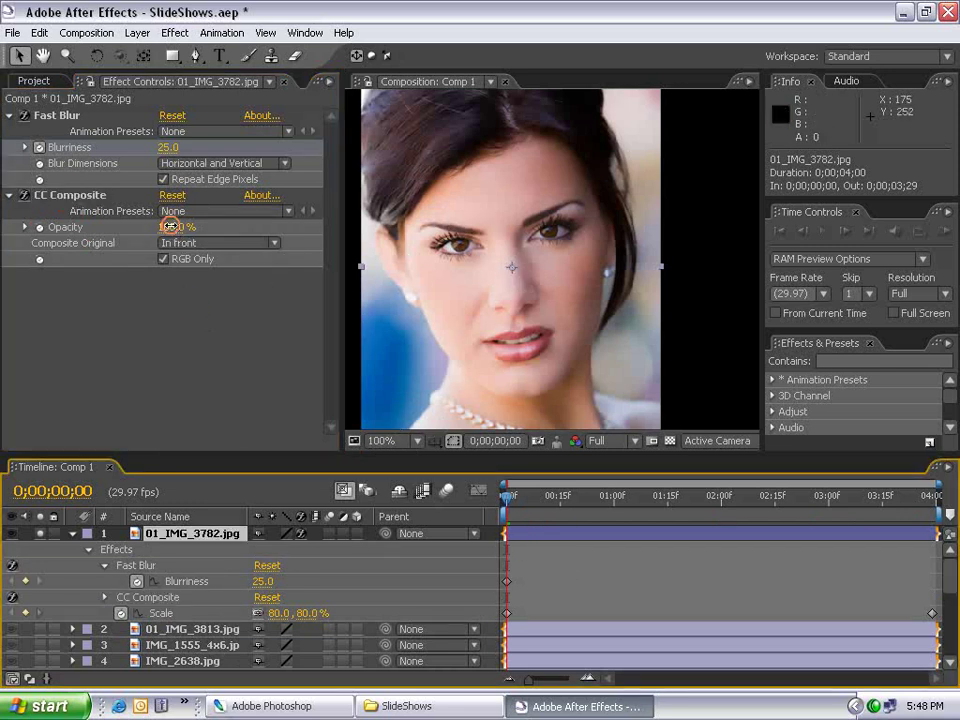
# Set CC Composite Opacity to 0% on the 01_IMG_3782 layer and start keyframing it at the first frame
pyautogui.moveTo(172, 227); pyautogui.dragTo(14, 235)
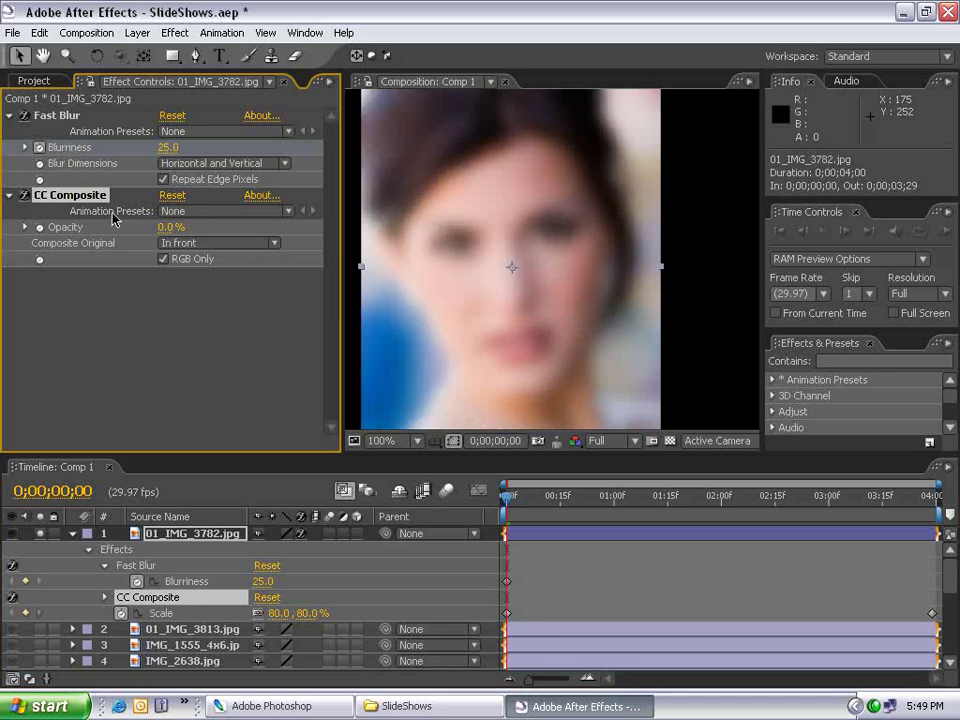
pyautogui.moveTo(172, 227); pyautogui.dragTo(140, 228)
pyautogui.click(587, 537)
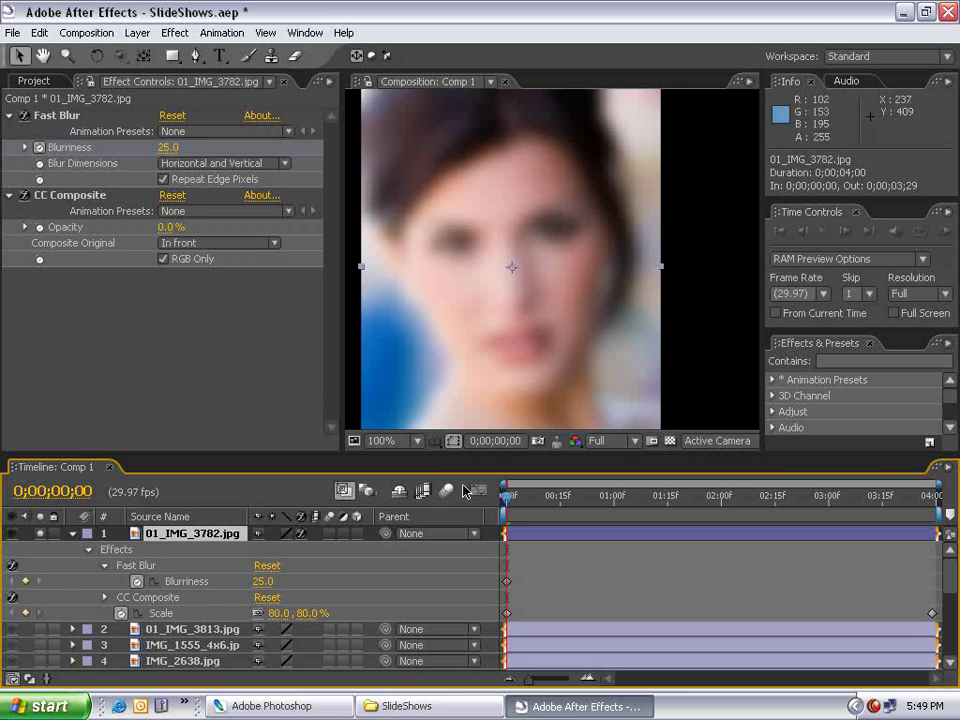
pyautogui.click(110, 232)
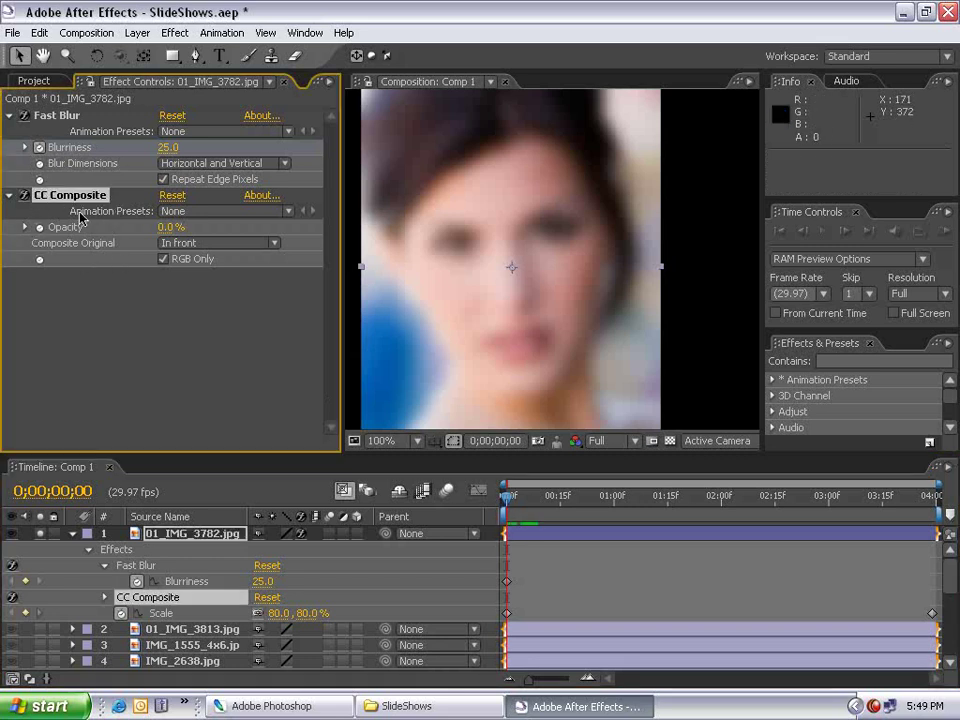
pyautogui.click(40, 228)
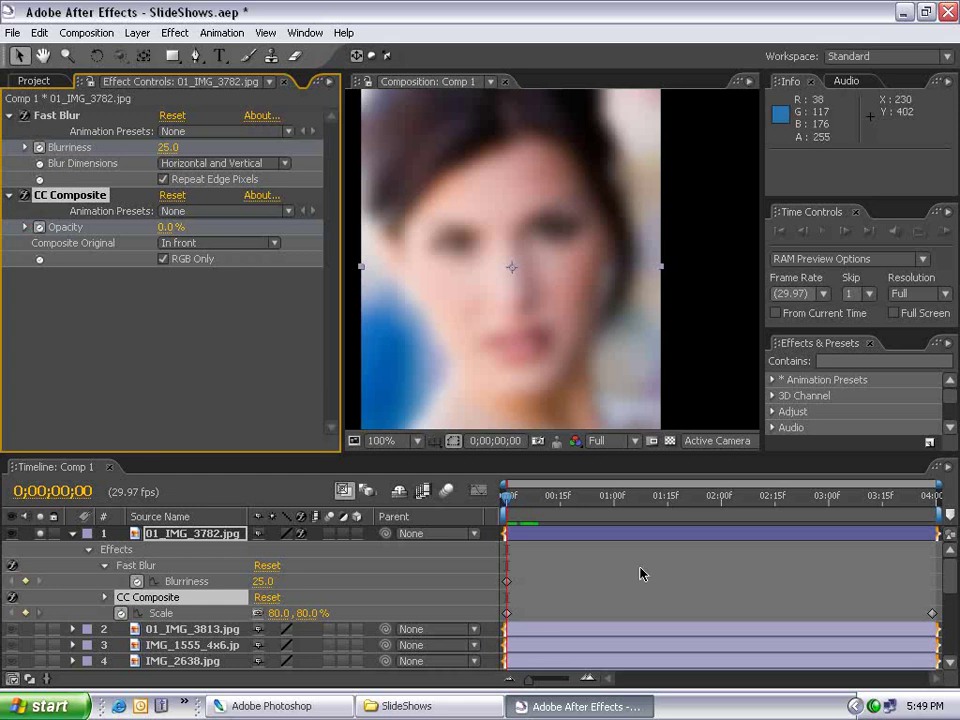
# Keyframe CC Composite Opacity at 100% at 0;00;01;00 and scrub the timeline to check the transition
pyautogui.click(507, 500)
pyautogui.moveTo(502, 497); pyautogui.dragTo(614, 497)
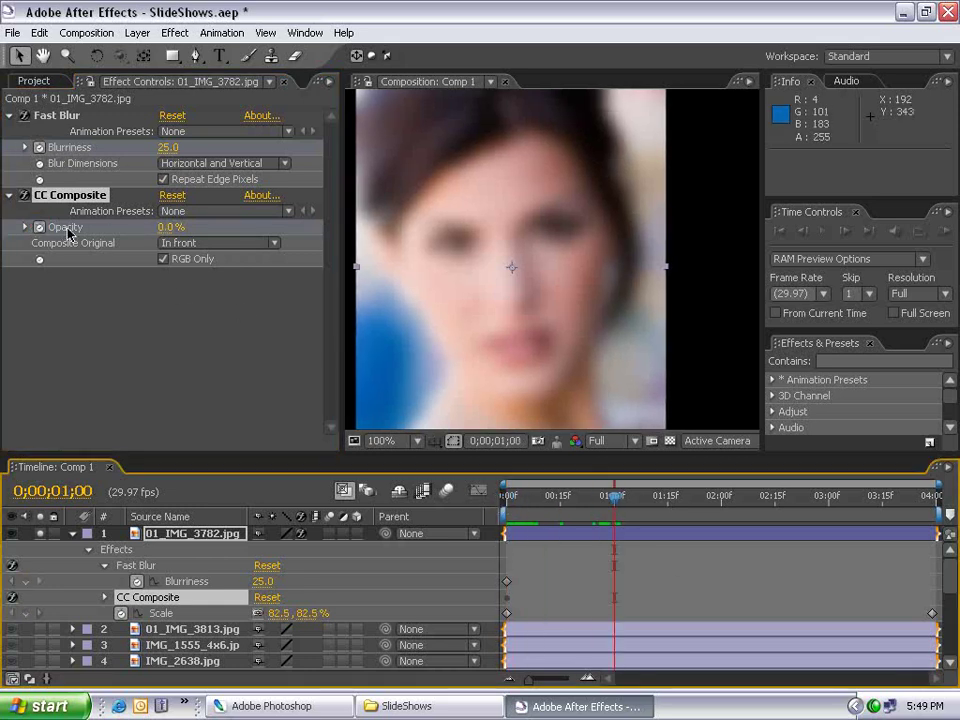
pyautogui.moveTo(172, 227); pyautogui.dragTo(255, 227)
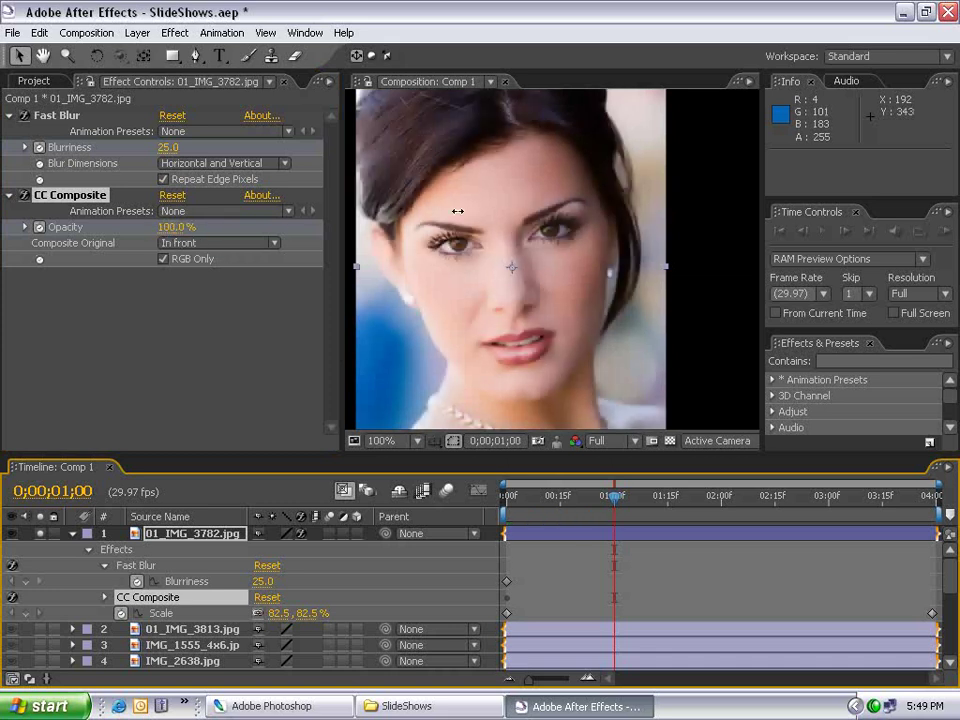
pyautogui.click(608, 500)
pyautogui.moveTo(608, 502)
pyautogui.mouseDown()
pyautogui.moveTo(506, 497)
pyautogui.moveTo(525, 507)
pyautogui.moveTo(627, 500)
pyautogui.moveTo(610, 500)
pyautogui.mouseUp()
# Reveal the 01_IMG_3782 layer's keyframes and delete the remaining Blurriness keyframe at the first frame
pyautogui.click(585, 540)
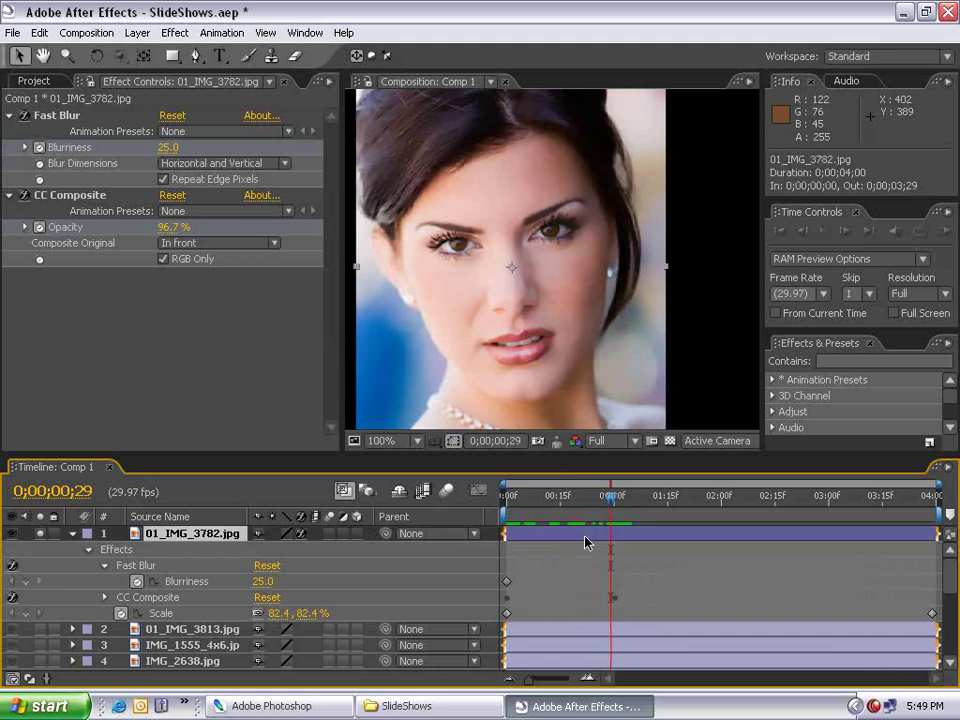
pyautogui.press('u')
pyautogui.press('u')
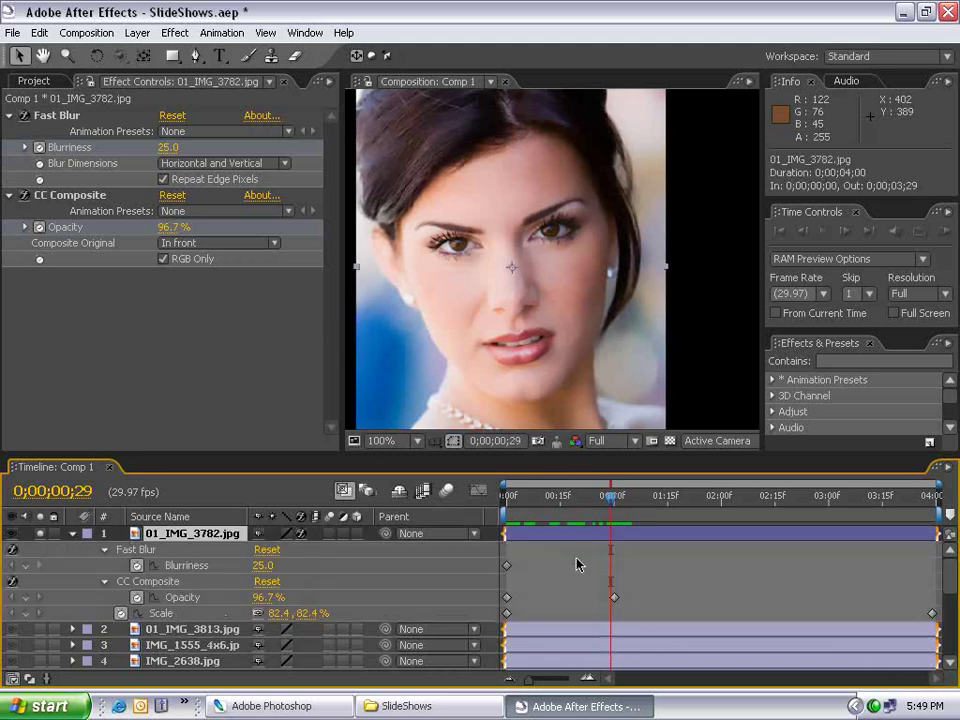
pyautogui.click(507, 567)
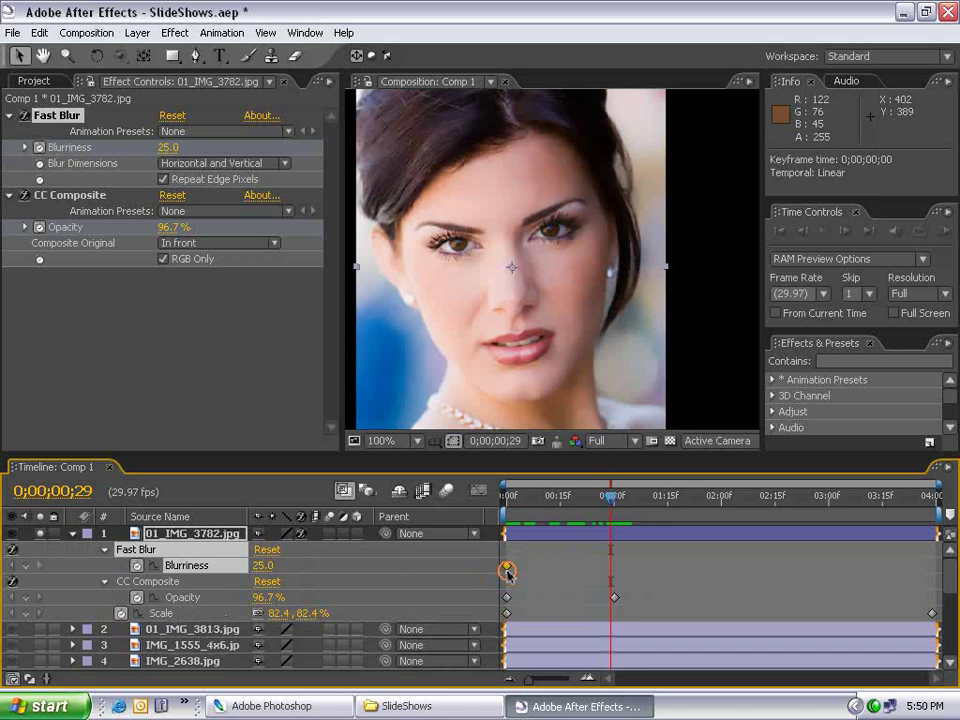
pyautogui.press('Delete')
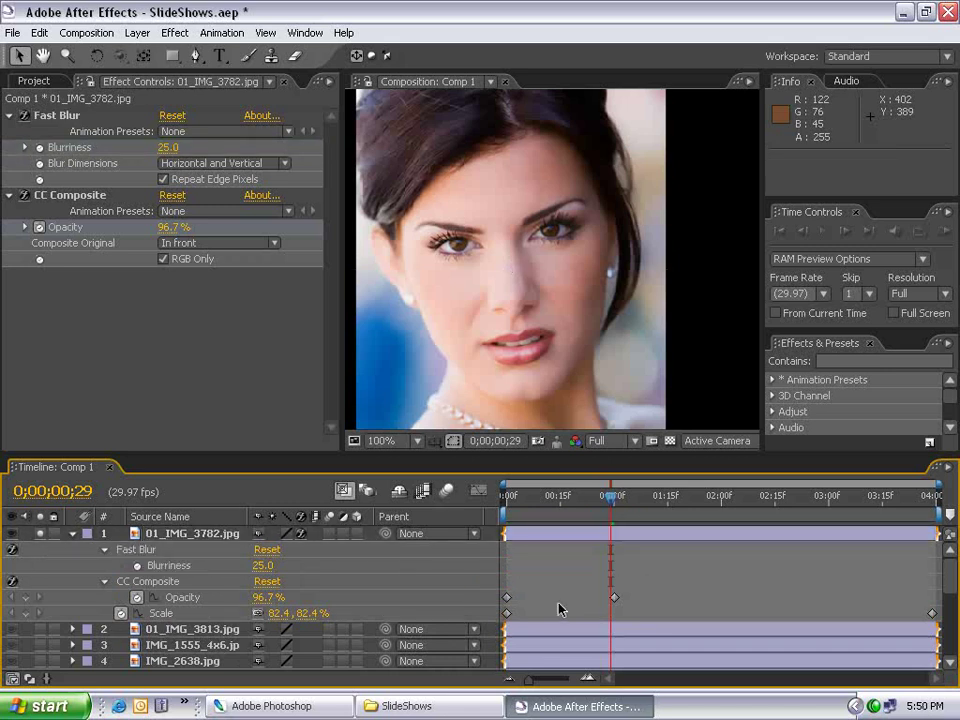
# Apply Easy Ease to both CC Composite Opacity keyframes and preview the blur transition from the first frame at 50% view
pyautogui.moveTo(591, 594); pyautogui.dragTo(506, 600)
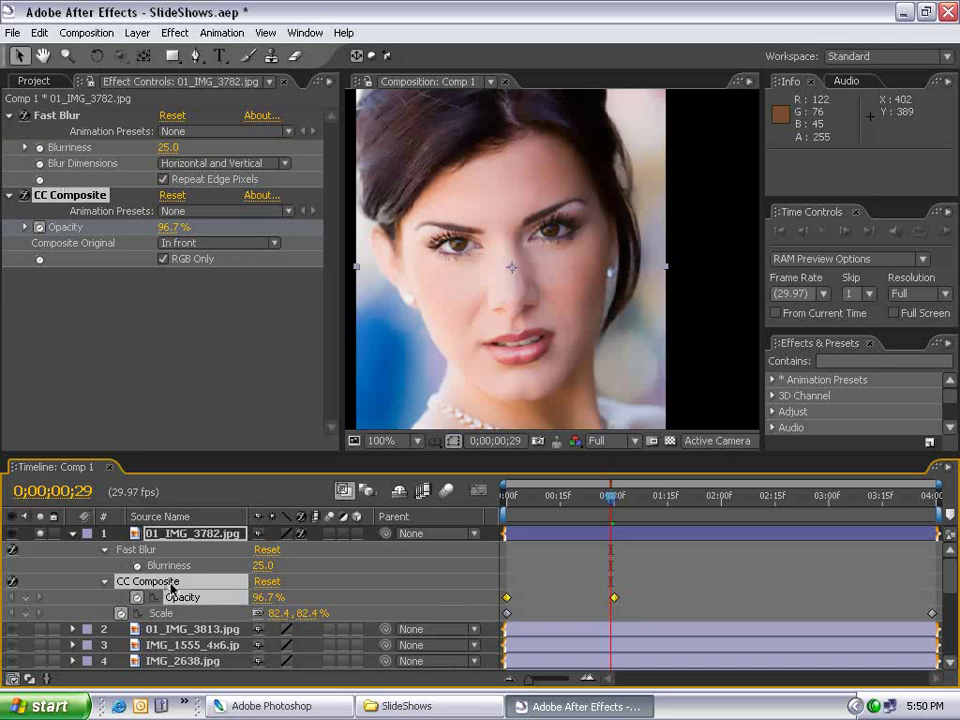
pyautogui.press('F9')
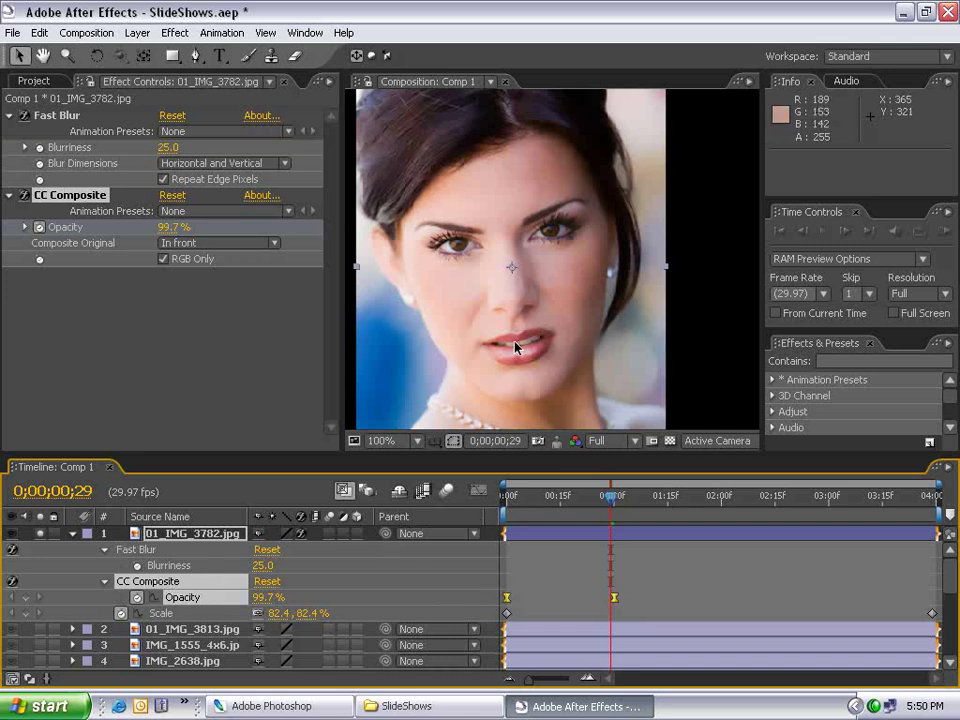
pyautogui.scroll(-2, 508, 332)
pyautogui.press('Home')
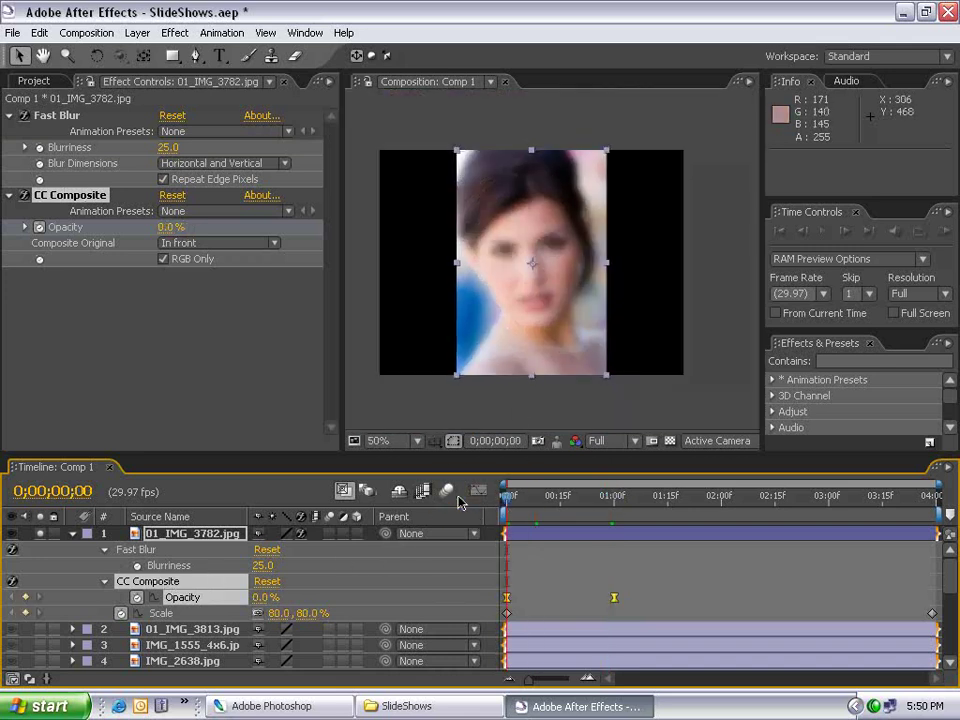
pyautogui.press('KP_0')
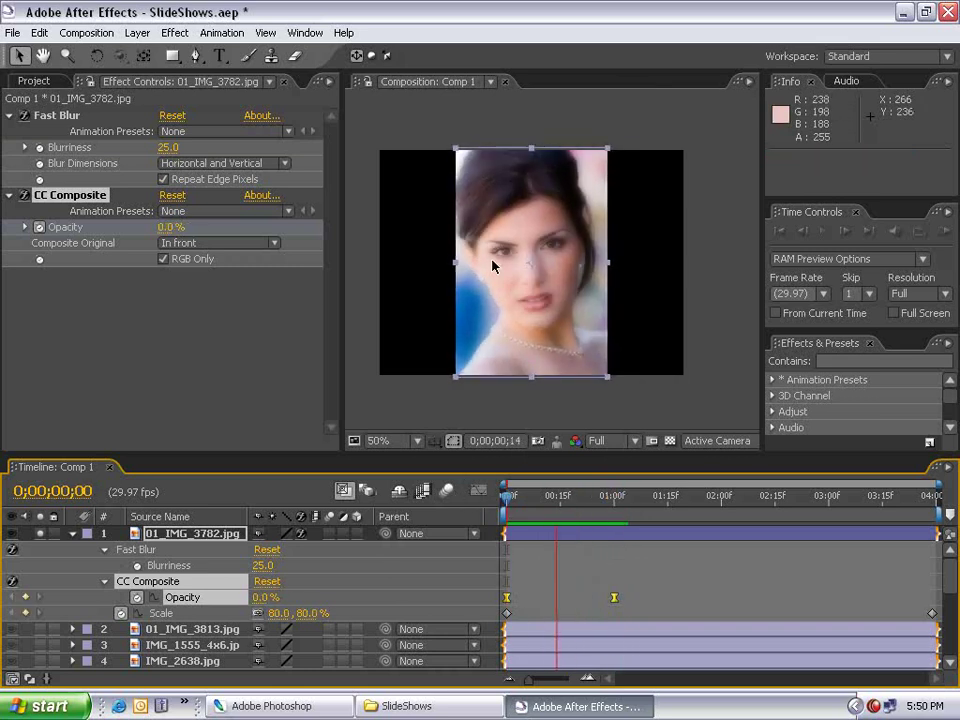
pyautogui.moveTo(615, 497); pyautogui.dragTo(507, 497)
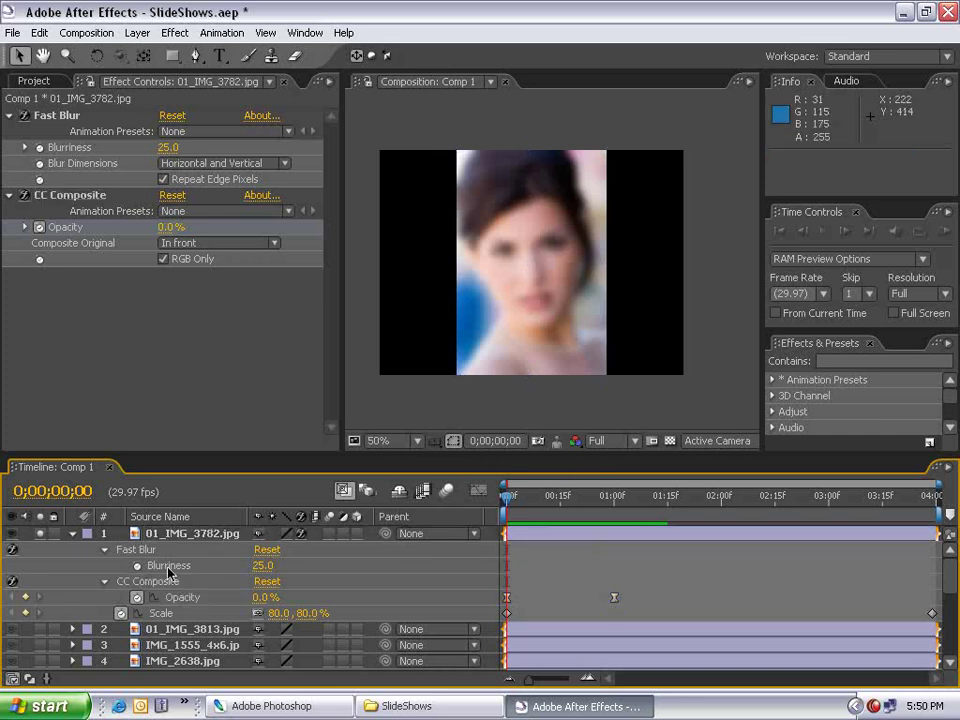
# Enlarge the timeline area and reveal all modified properties of the 01_IMG_3782 layer
pyautogui.moveTo(176, 453); pyautogui.dragTo(196, 379)
pyautogui.click(568, 460)
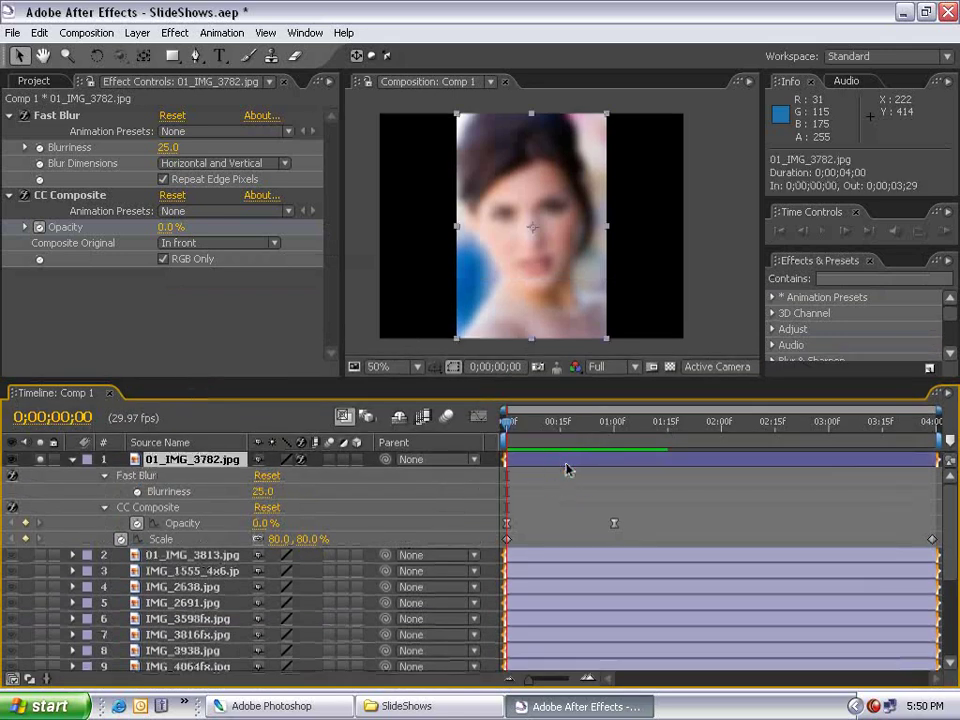
pyautogui.click(74, 459)
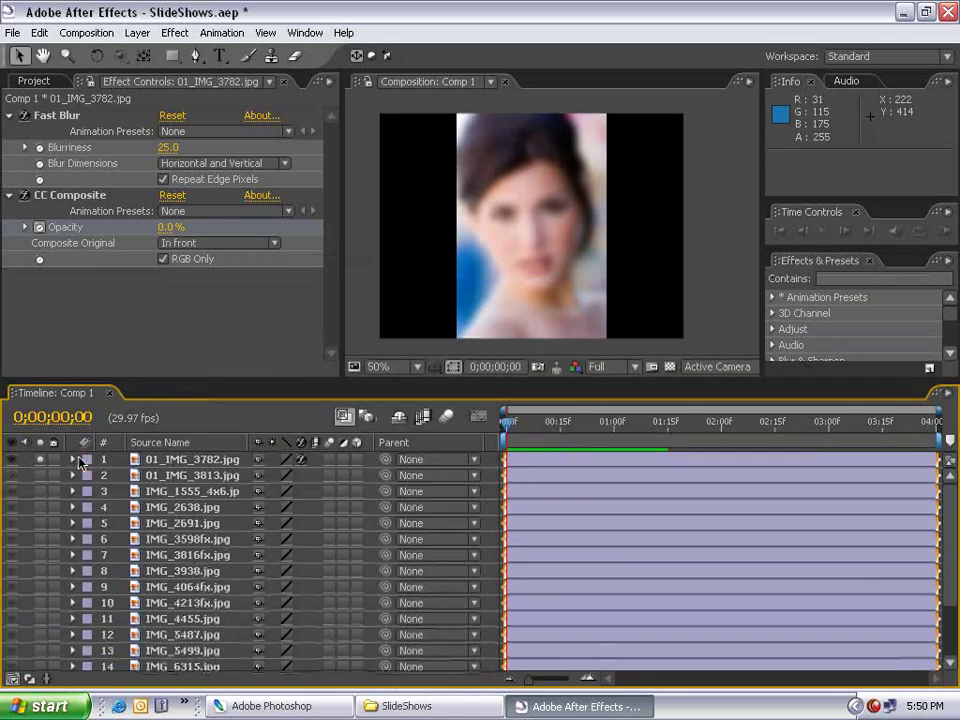
pyautogui.click(514, 476)
pyautogui.click(514, 461)
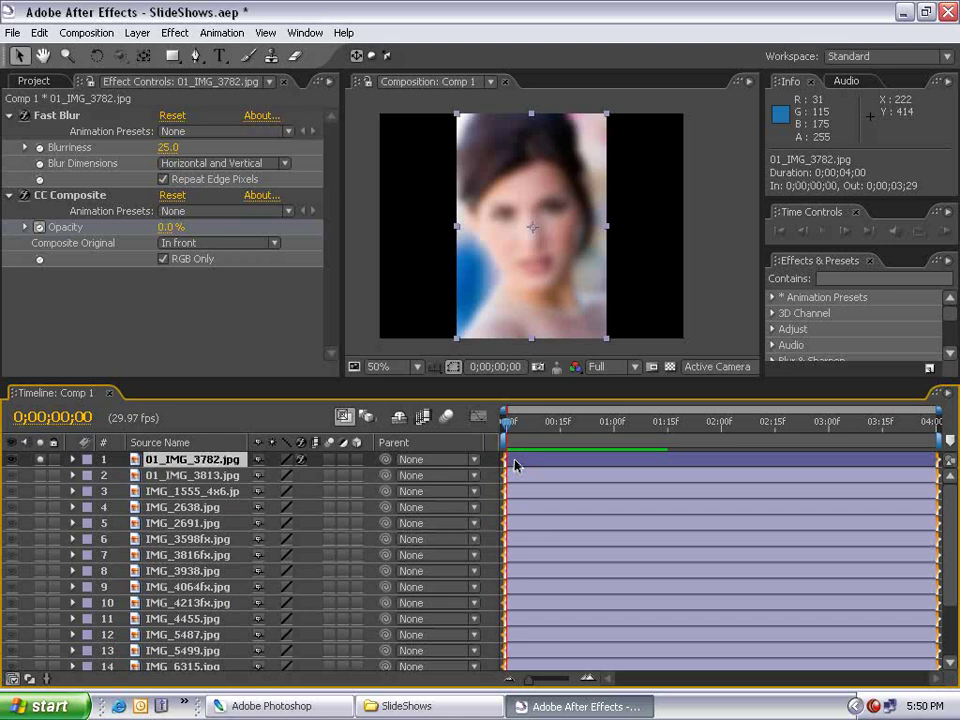
pyautogui.press('u')
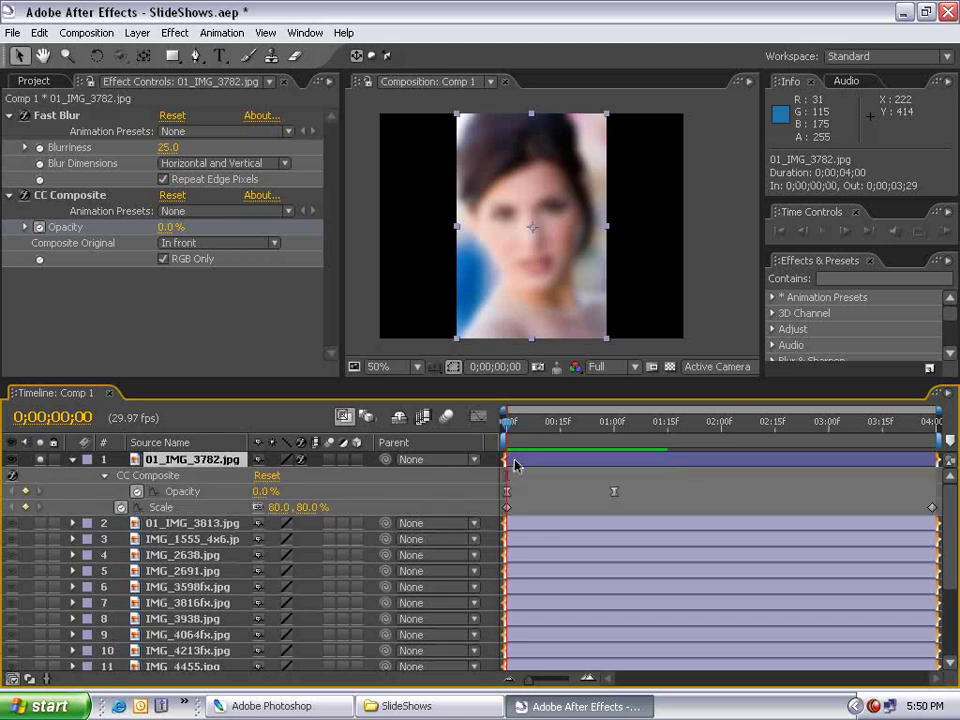
pyautogui.press('u')
pyautogui.press('u')
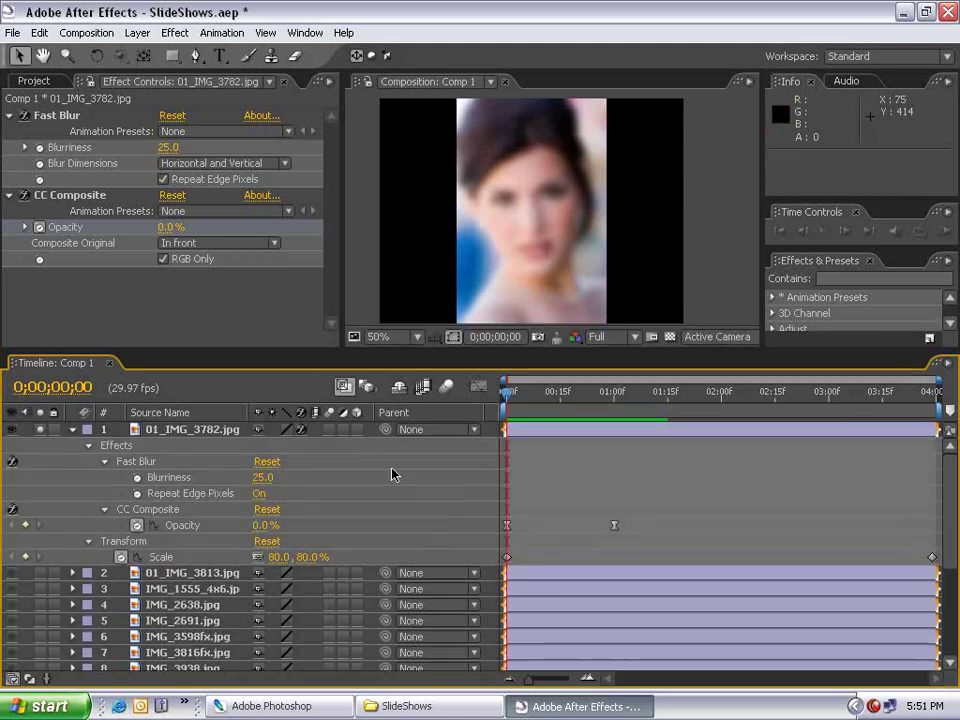
# Copy the Fast Blur and CC Composite effects together with the Scale keyframes from the 01_IMG_3782 layer and collapse its properties
pyautogui.click(146, 461)
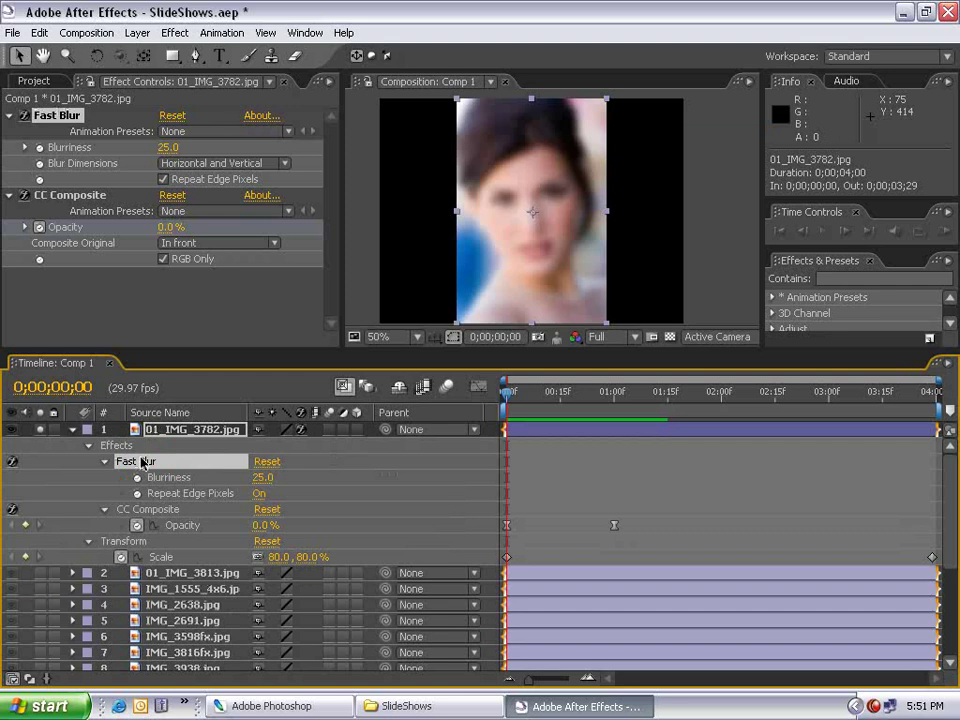
pyautogui.keyDown('shift'); pyautogui.click(165, 512); pyautogui.keyUp('shift')
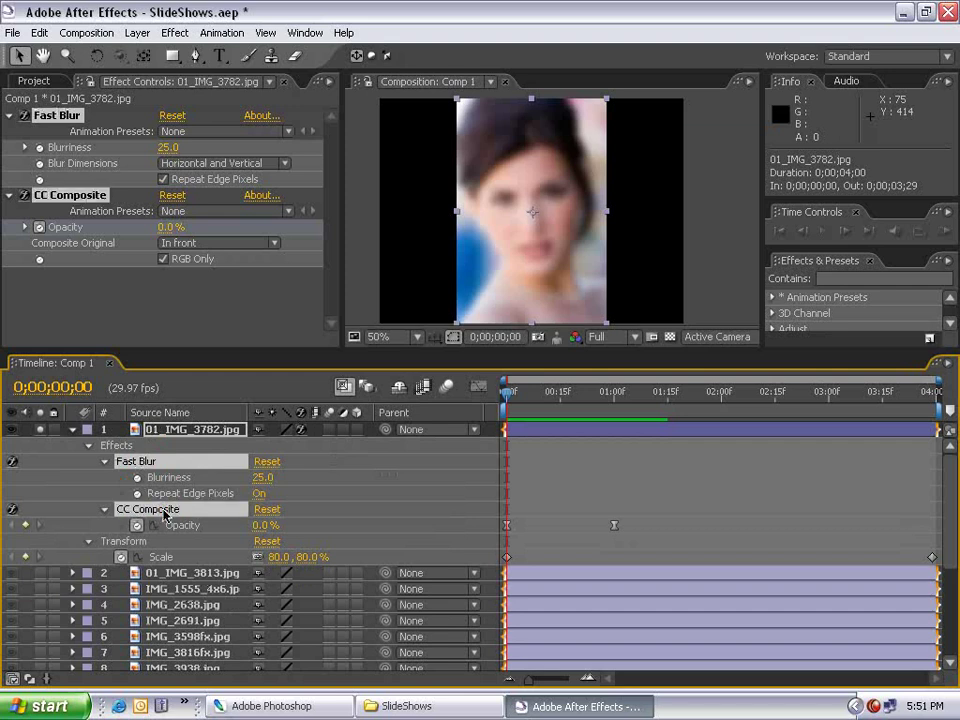
pyautogui.click(161, 560)
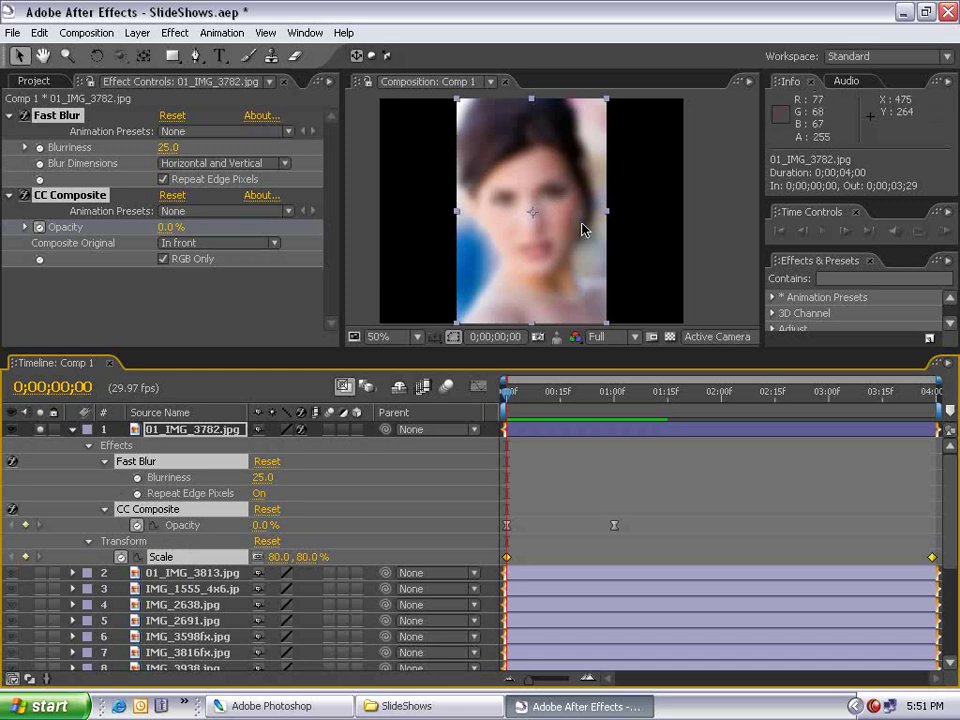
pyautogui.click(39, 32)
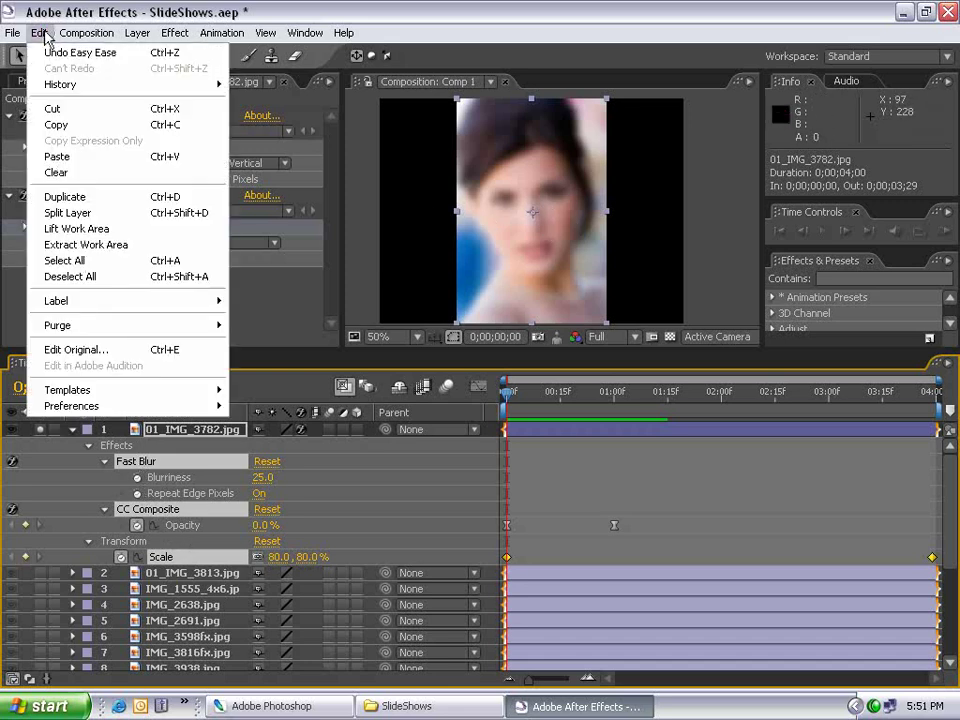
pyautogui.click(58, 124)
pyautogui.click(73, 430)
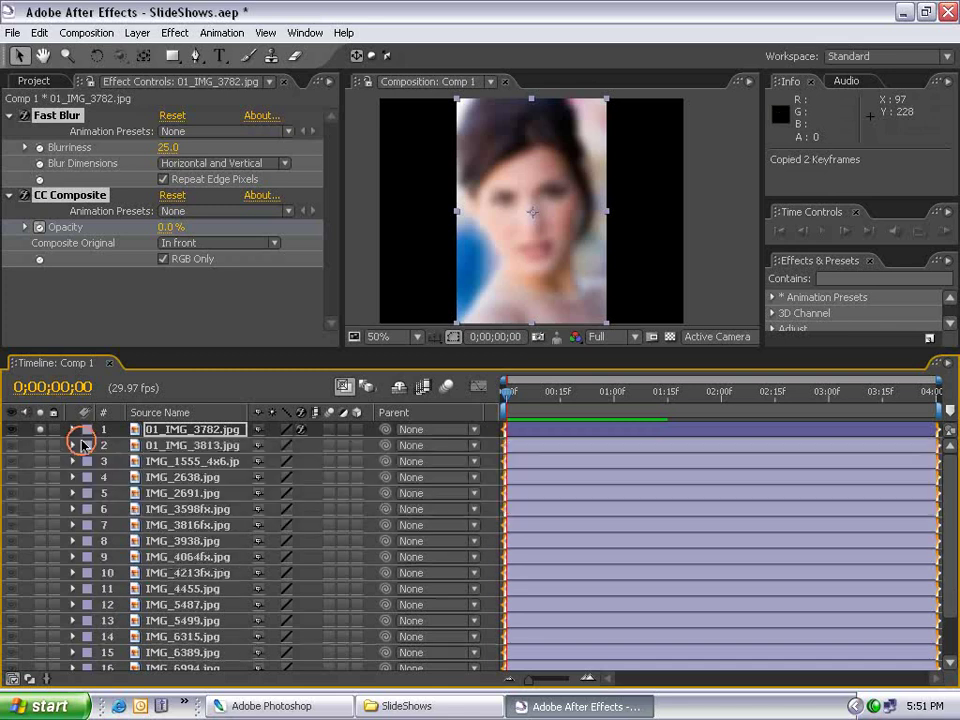
# Paste the copied effects and Scale keyframes onto all layers from 01_IMG_3813 through IMG_9257 at the first frame
pyautogui.click(150, 445)
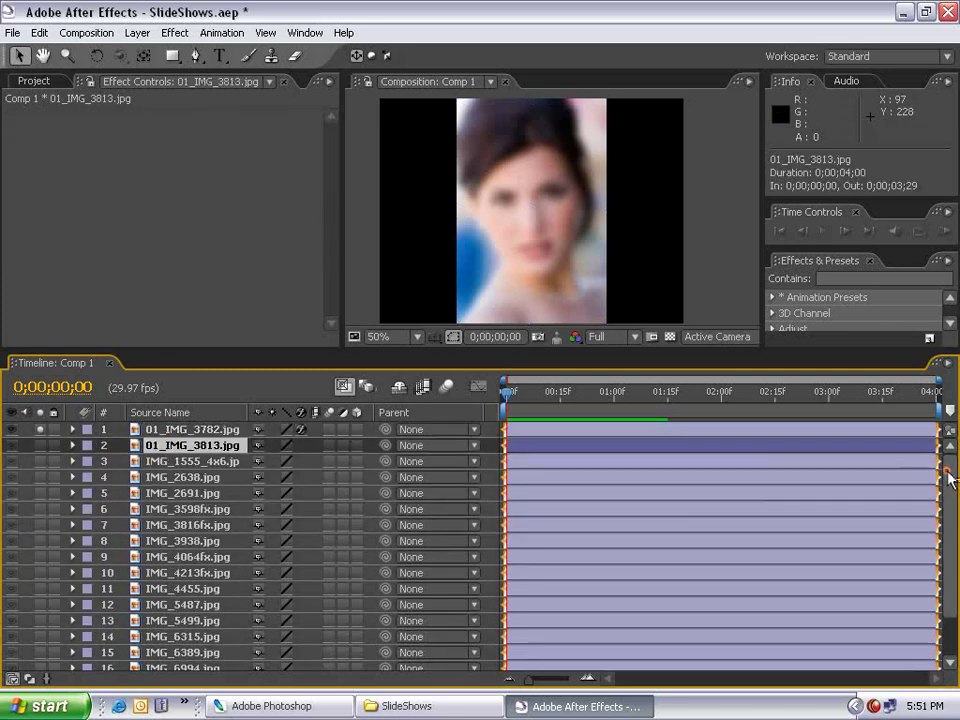
pyautogui.scroll(-2, 945, 476)
pyautogui.keyDown('shift'); pyautogui.click(160, 664); pyautogui.keyUp('shift')
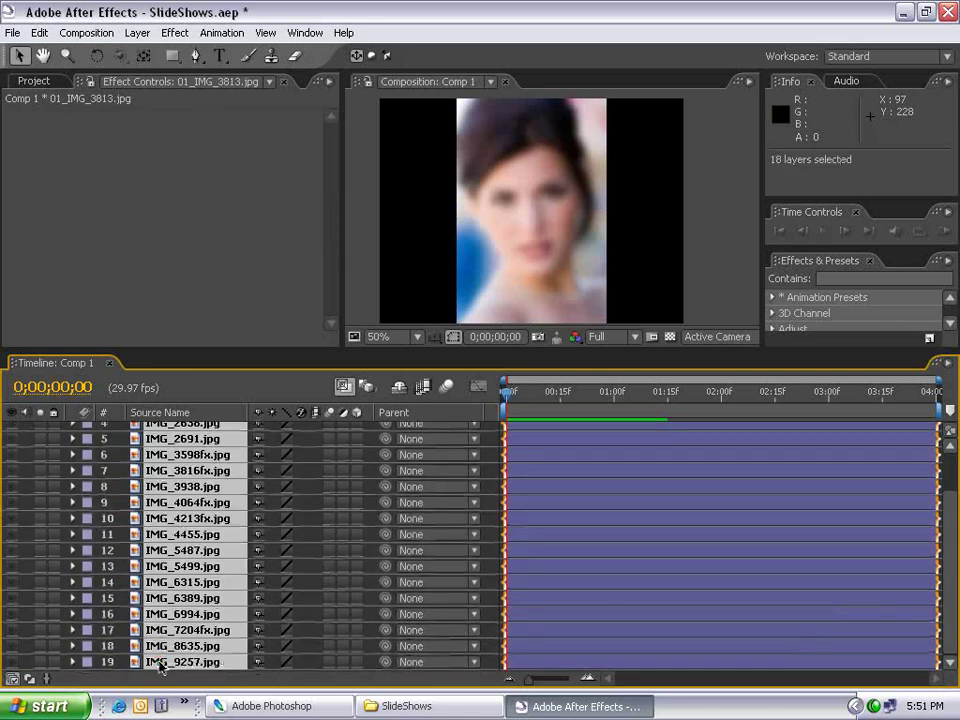
pyautogui.click(39, 32)
pyautogui.click(70, 156)
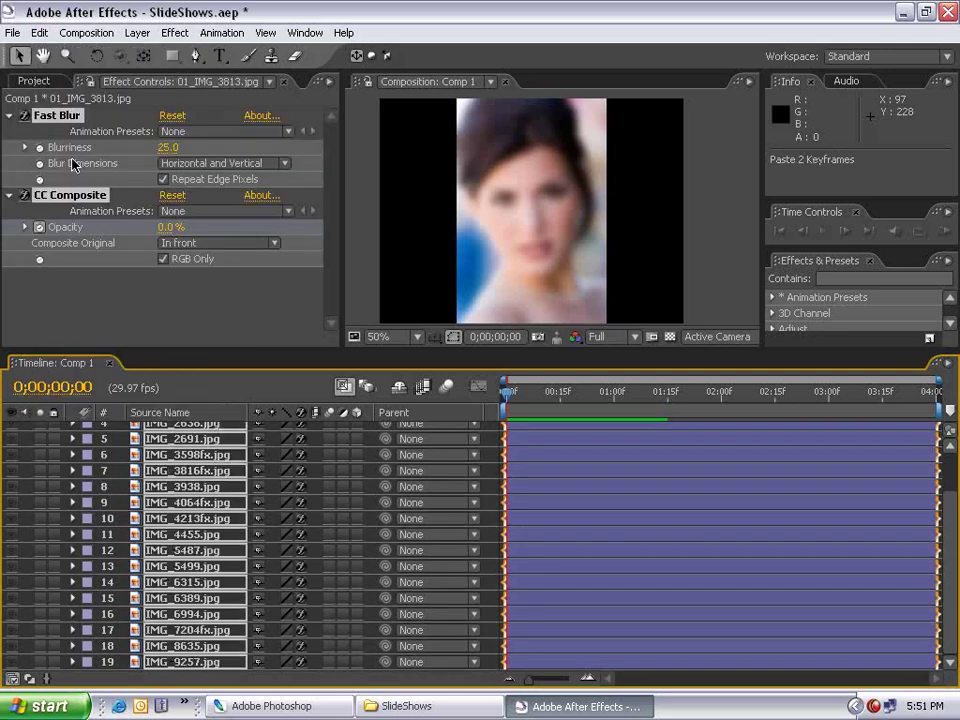
# Turn off solo on the 01_IMG_3782 layer and check the stacked photos at 0;00;01;21
pyautogui.scroll(2, 945, 553)
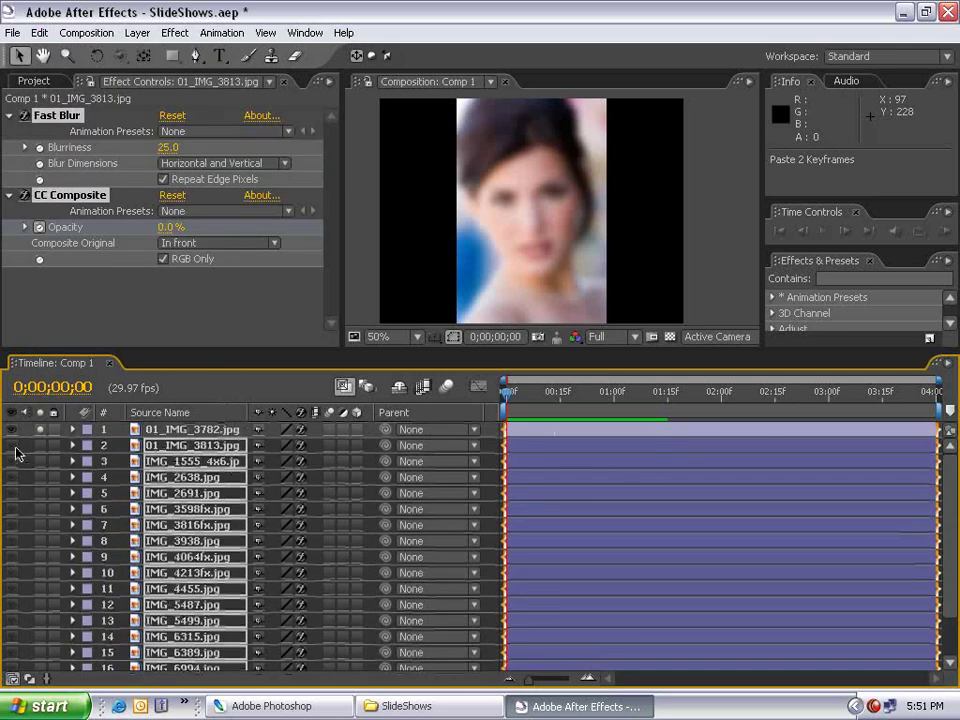
pyautogui.moveTo(512, 396); pyautogui.dragTo(689, 405)
pyautogui.click(509, 263)
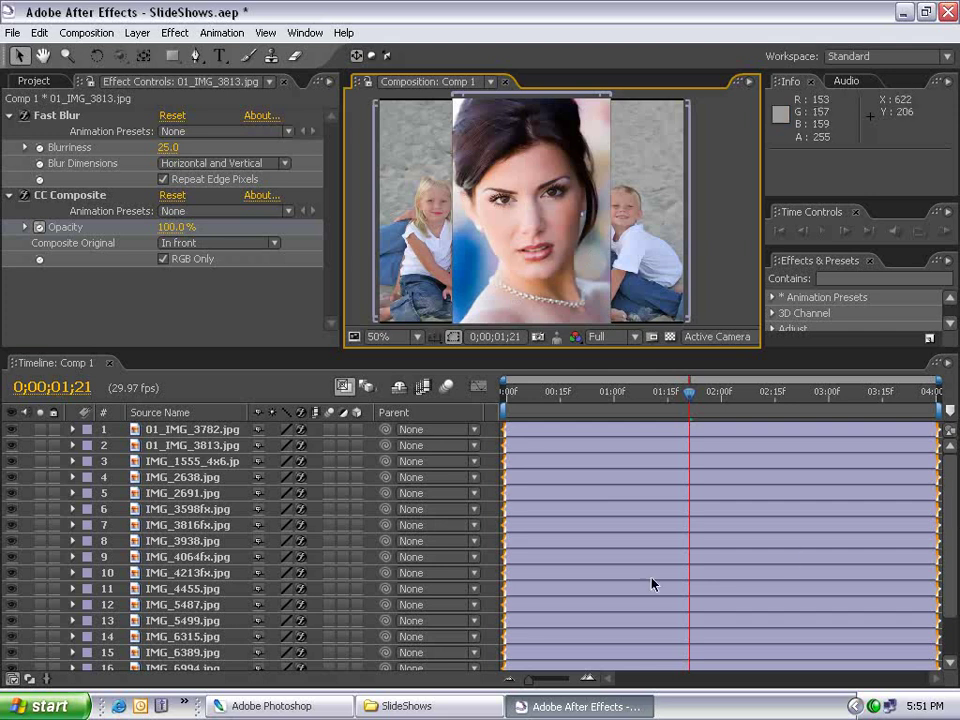
# Sequence all 19 photo layers, starting from 01_IMG_3782, with a 0;00;00;20 overlap and the Dissolve Front Layer transition
pyautogui.click(200, 437)
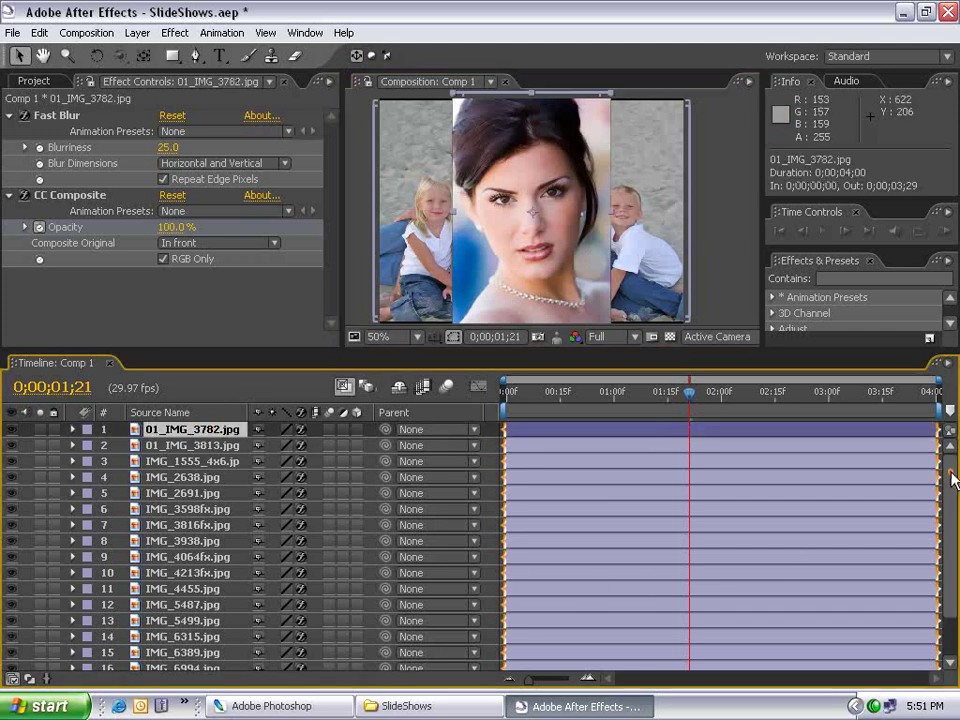
pyautogui.scroll(-3, 954, 476)
pyautogui.keyDown('shift'); pyautogui.click(177, 664); pyautogui.keyUp('shift')
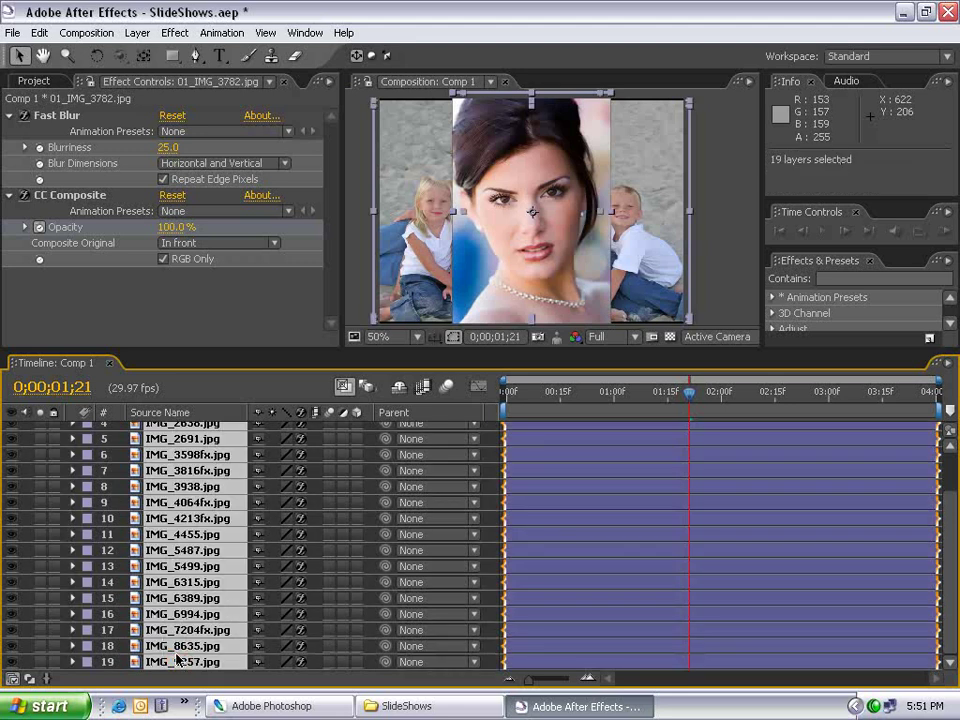
pyautogui.click(226, 34)
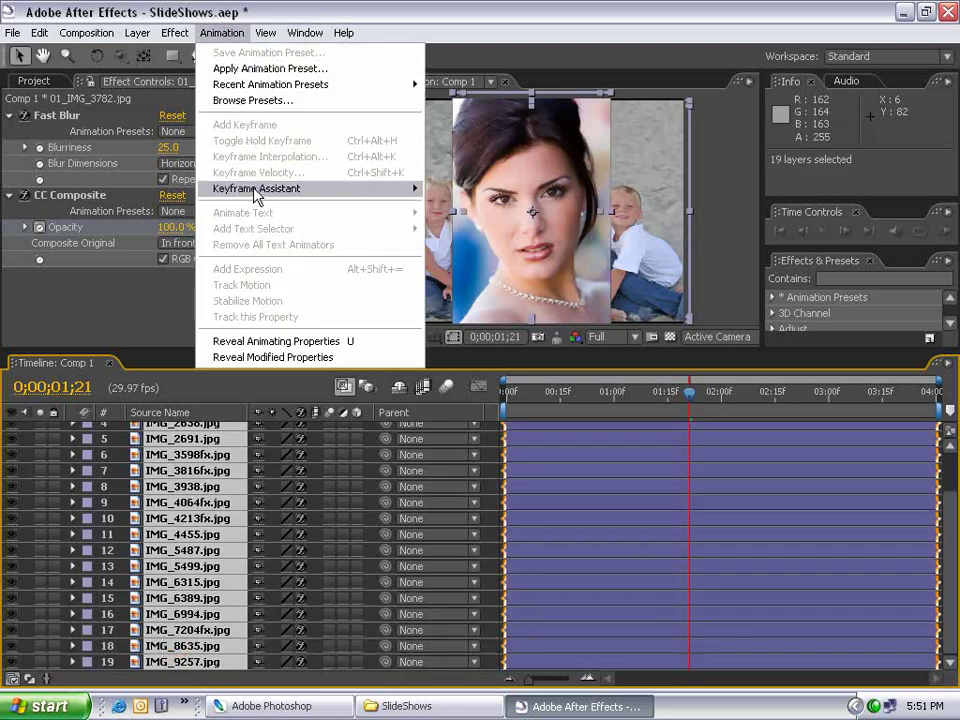
pyautogui.moveTo(251, 189)
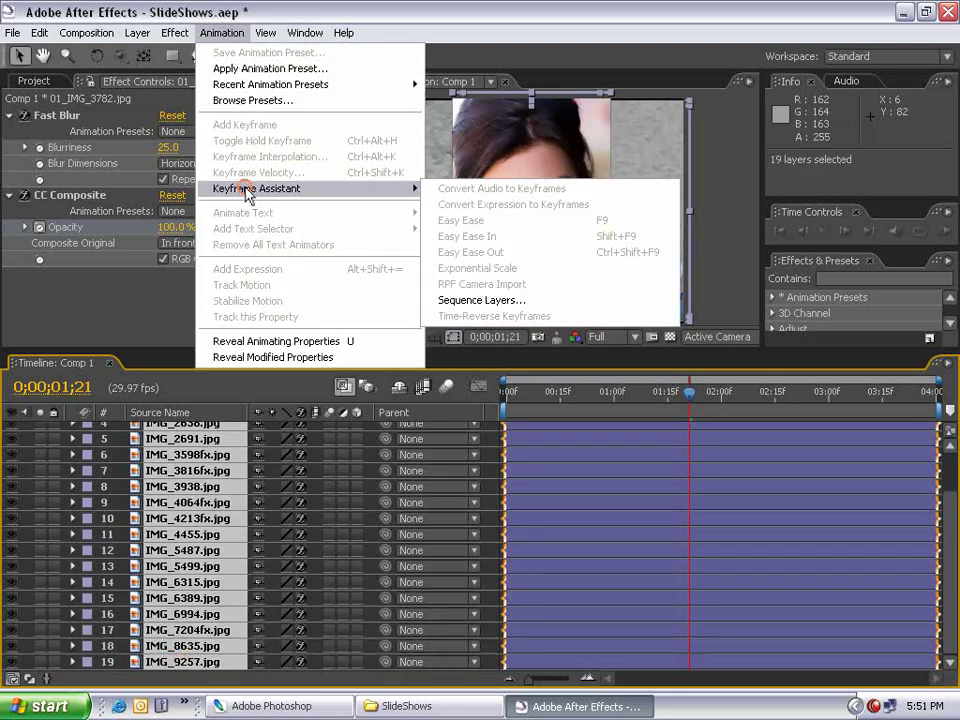
pyautogui.click(460, 302)
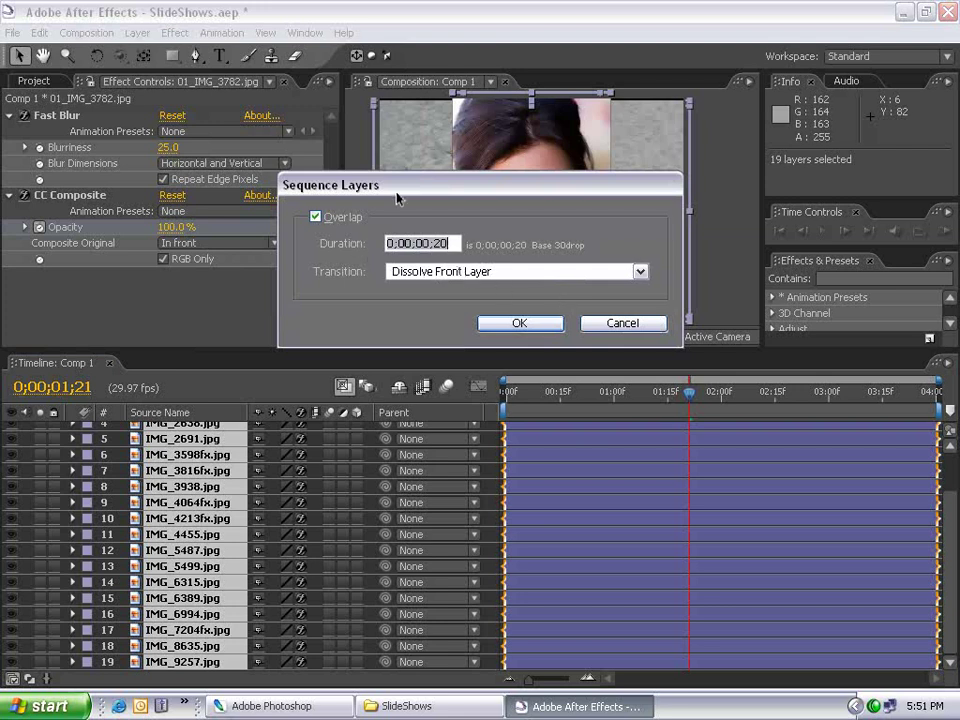
pyautogui.moveTo(397, 199); pyautogui.dragTo(368, 308)
pyautogui.click(403, 357)
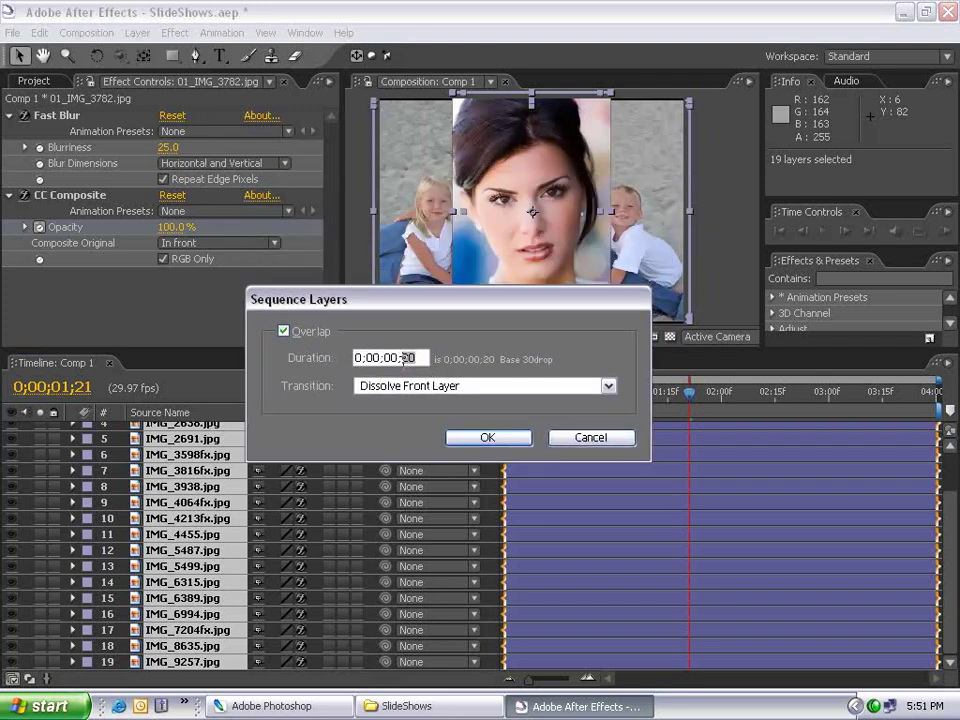
pyautogui.click(383, 388)
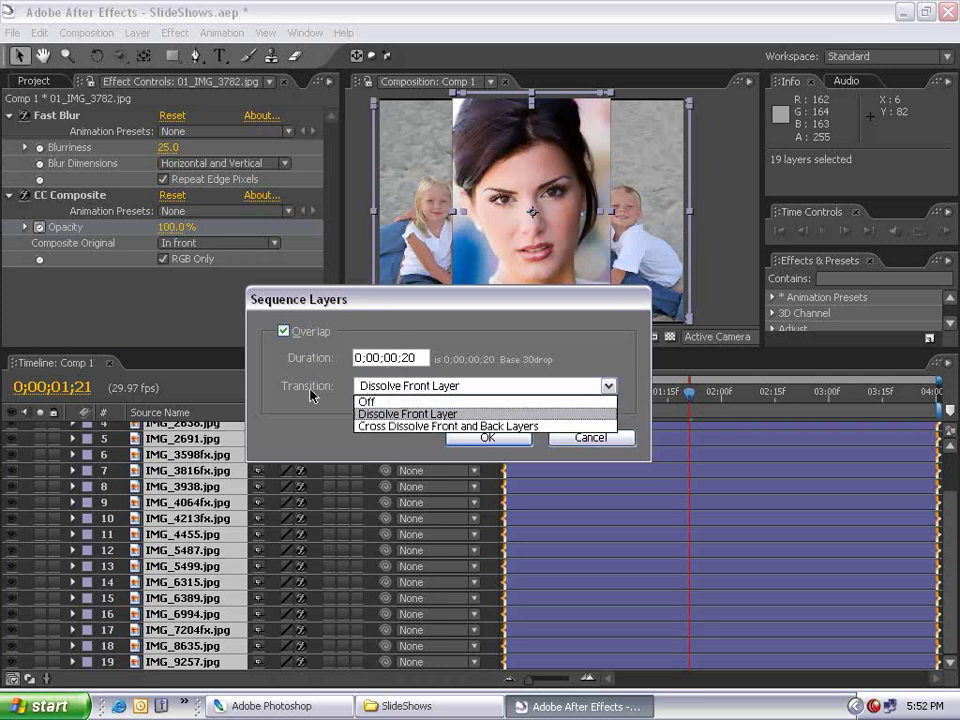
pyautogui.click(388, 414)
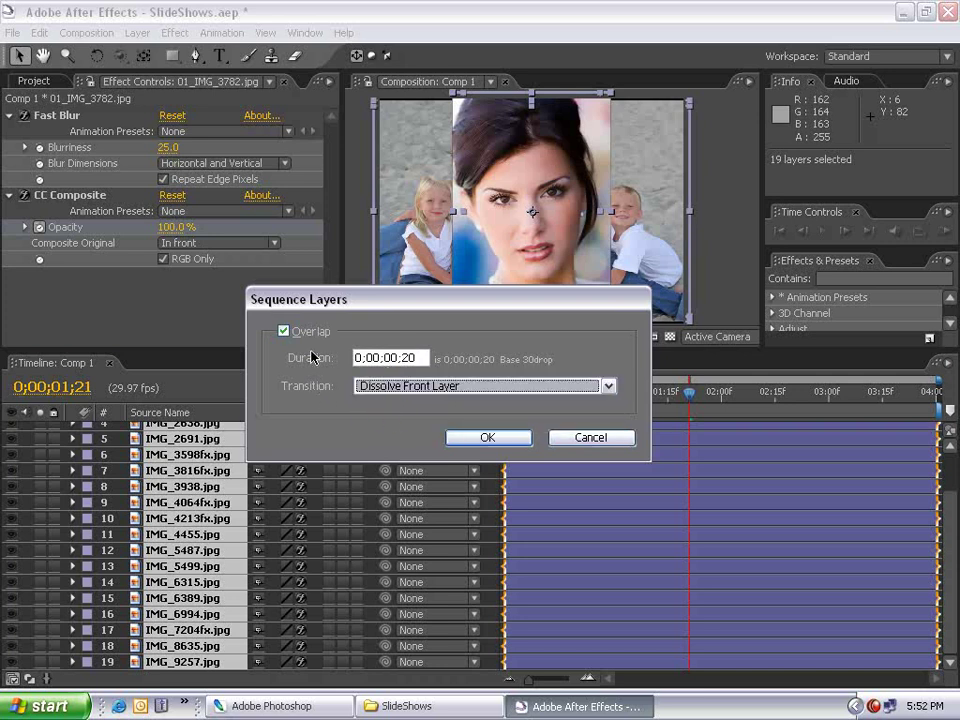
pyautogui.click(486, 437)
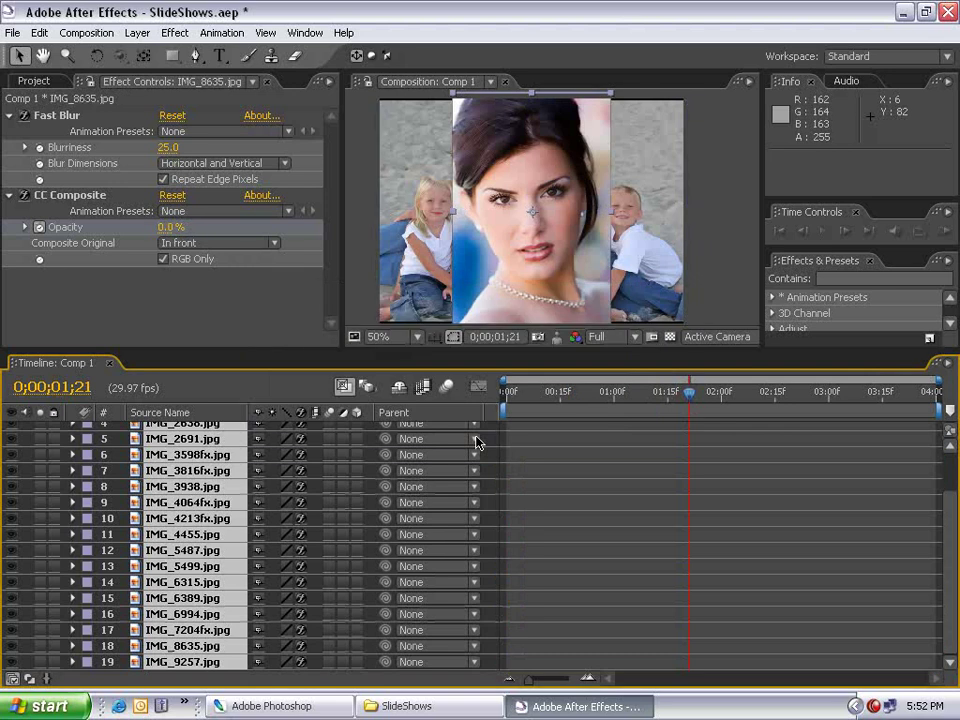
# Scrub the overlap between the first two photos, return to the first frame and set the composition duration to 0;02;04;00
pyautogui.scroll(2, 680, 460)
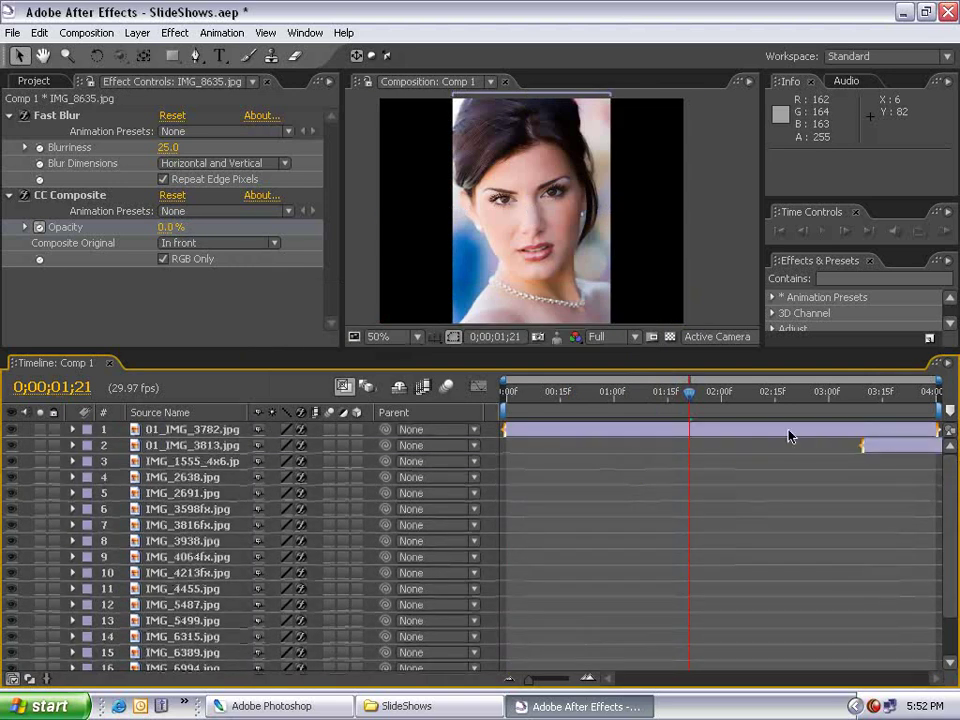
pyautogui.moveTo(864, 402); pyautogui.dragTo(493, 444)
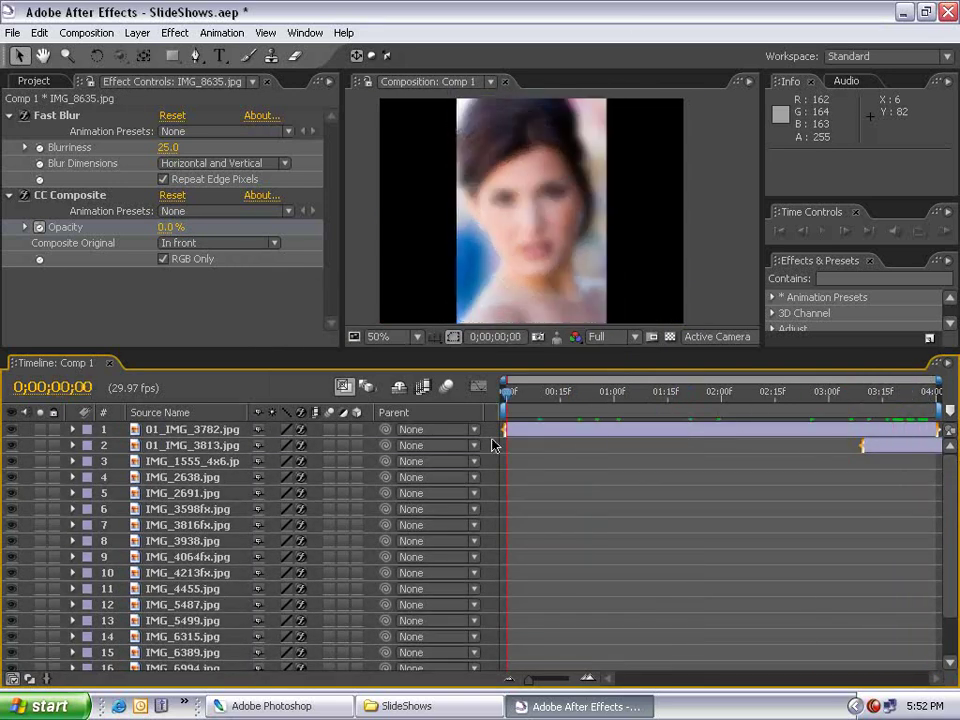
pyautogui.click(84, 33)
pyautogui.click(101, 76)
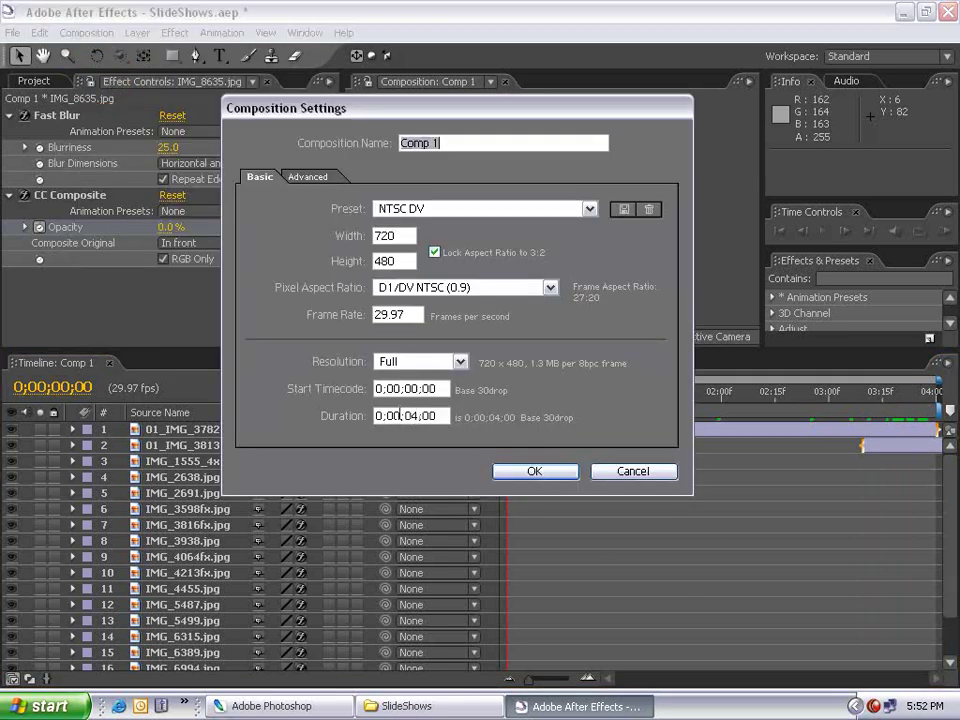
pyautogui.rightClick(393, 415)
pyautogui.click(533, 471)
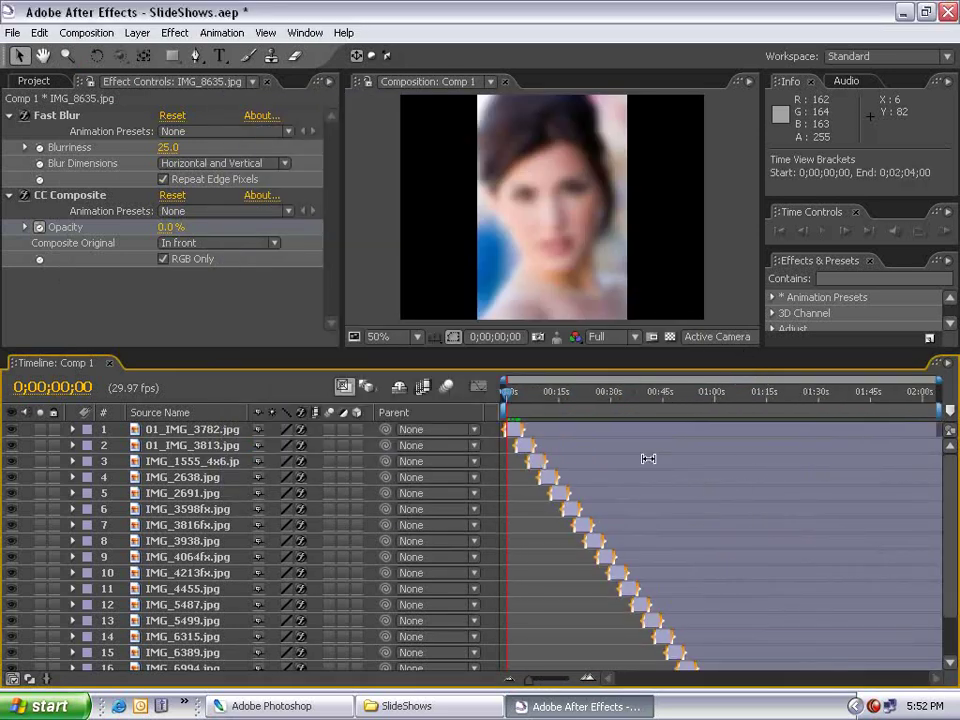
# End the work area at the out point of the IMG_9257 layer and trim the composition to the work area
pyautogui.press('`')
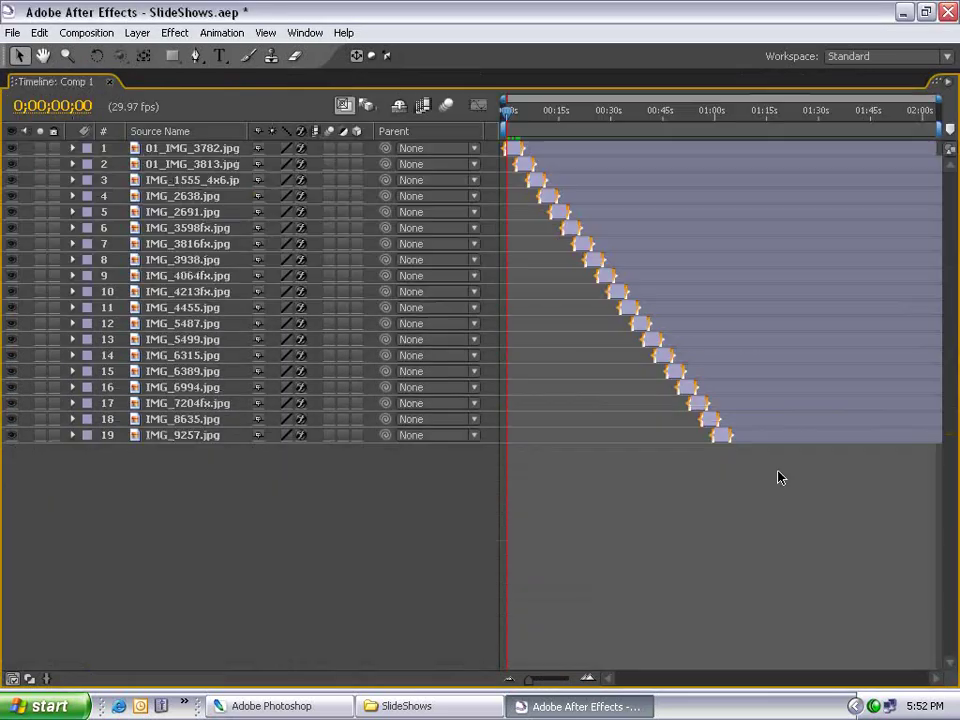
pyautogui.click(723, 438)
pyautogui.press('o')
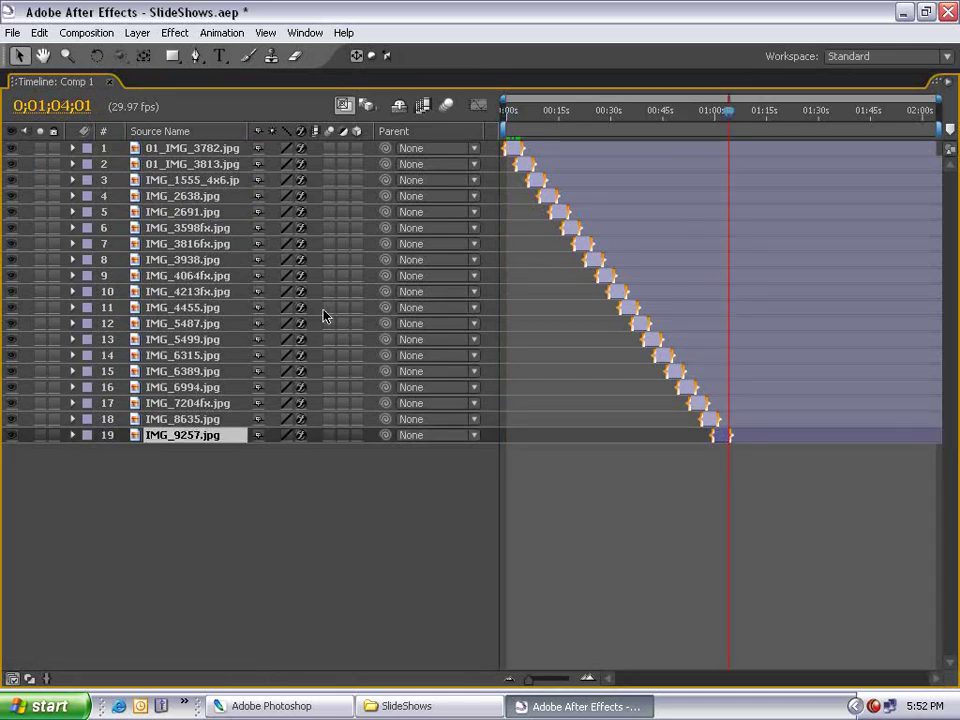
pyautogui.press('n')
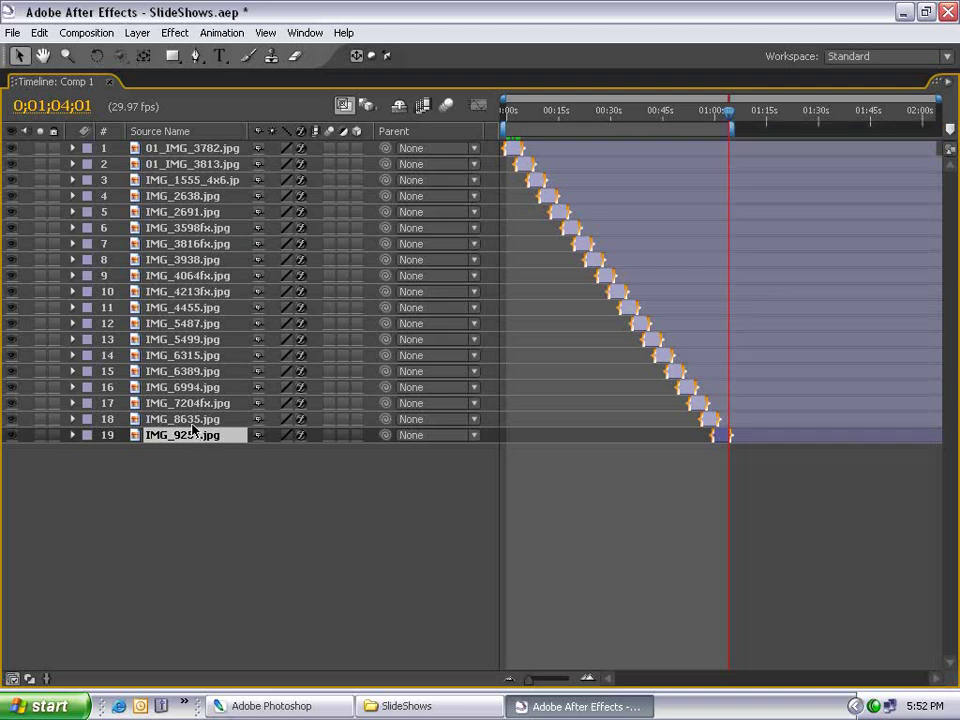
pyautogui.rightClick(631, 136)
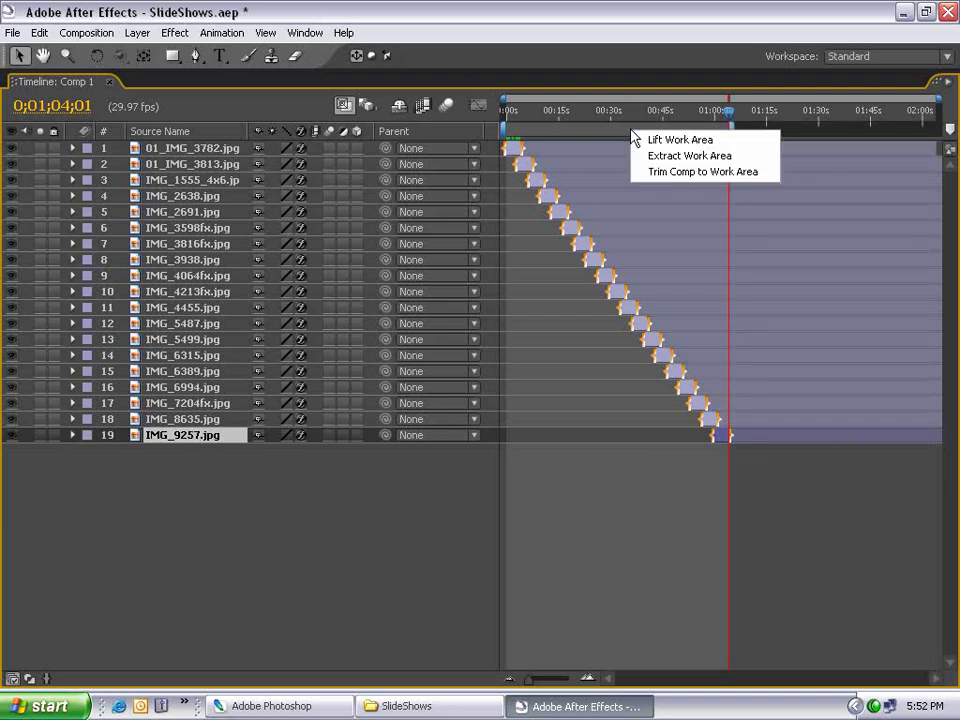
pyautogui.click(693, 170)
# Scrub the trimmed timeline, restore the normal panel layout, return to the first frame and select the 01_IMG_3782 layer
pyautogui.moveTo(786, 112); pyautogui.dragTo(833, 115)
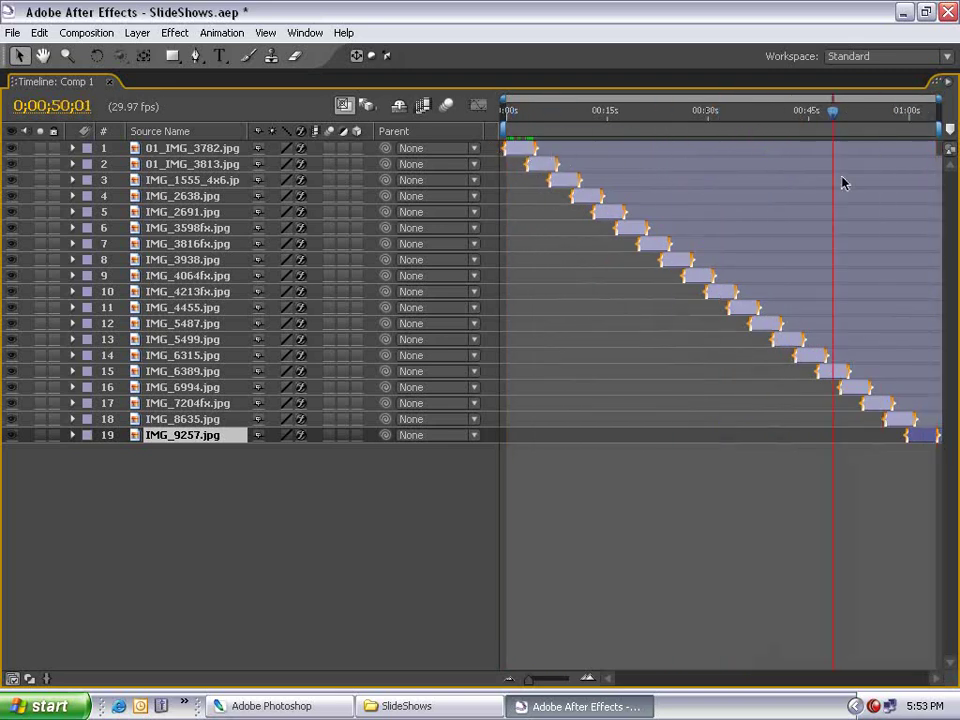
pyautogui.press('`')
pyautogui.moveTo(524, 401); pyautogui.dragTo(507, 397)
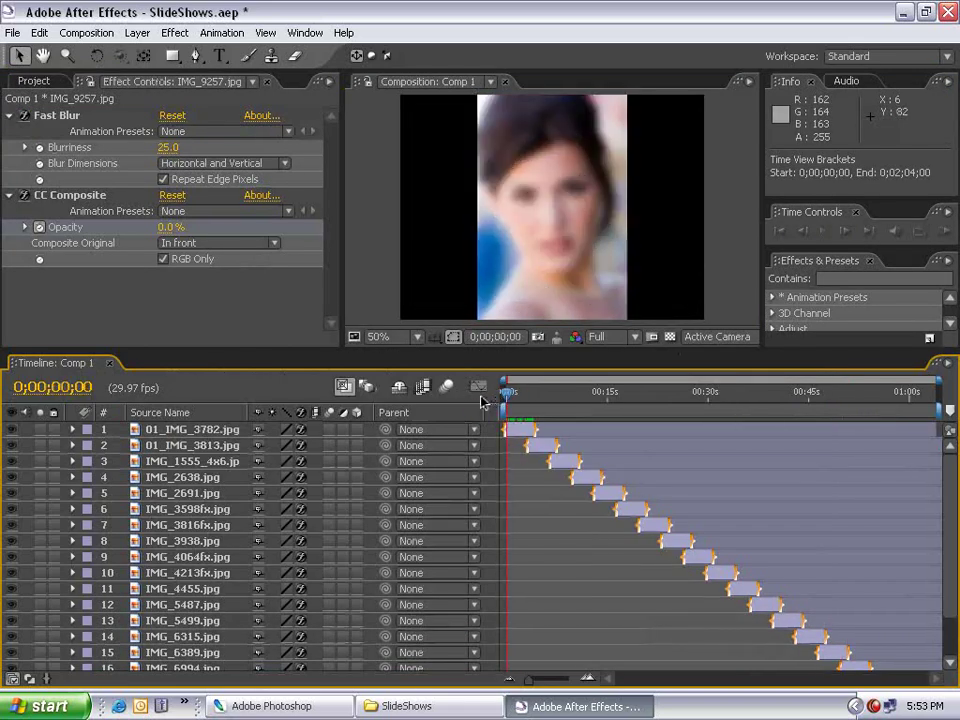
pyautogui.click(510, 430)
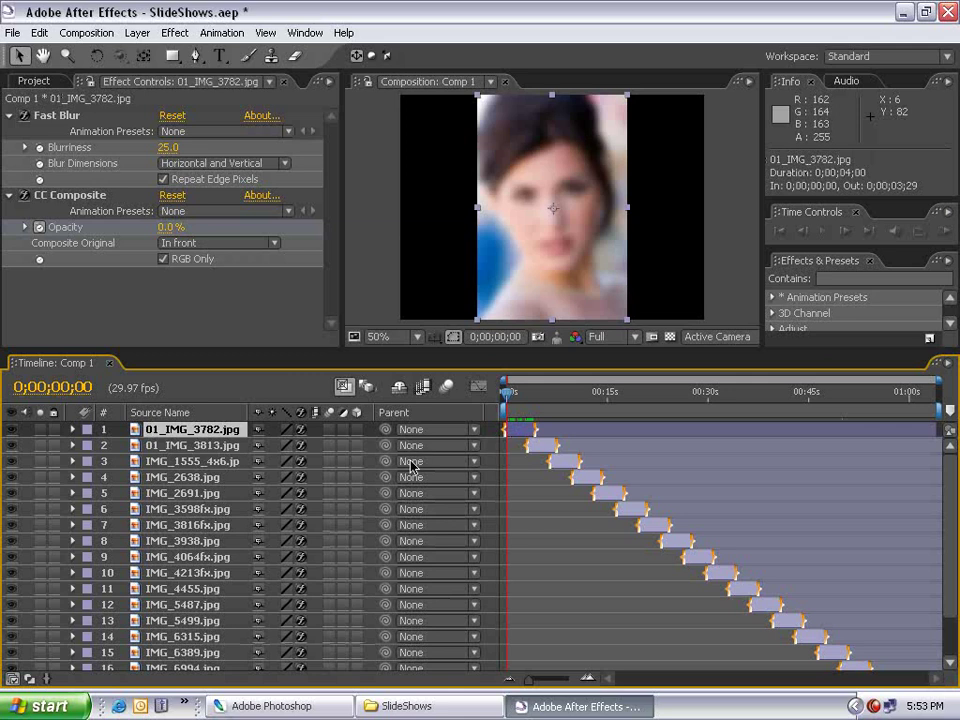
# Keyframe the 01_IMG_3782 layer's opacity to fade in from 0% at the first frame to 100% at 0;00;00;10
pyautogui.press('t')
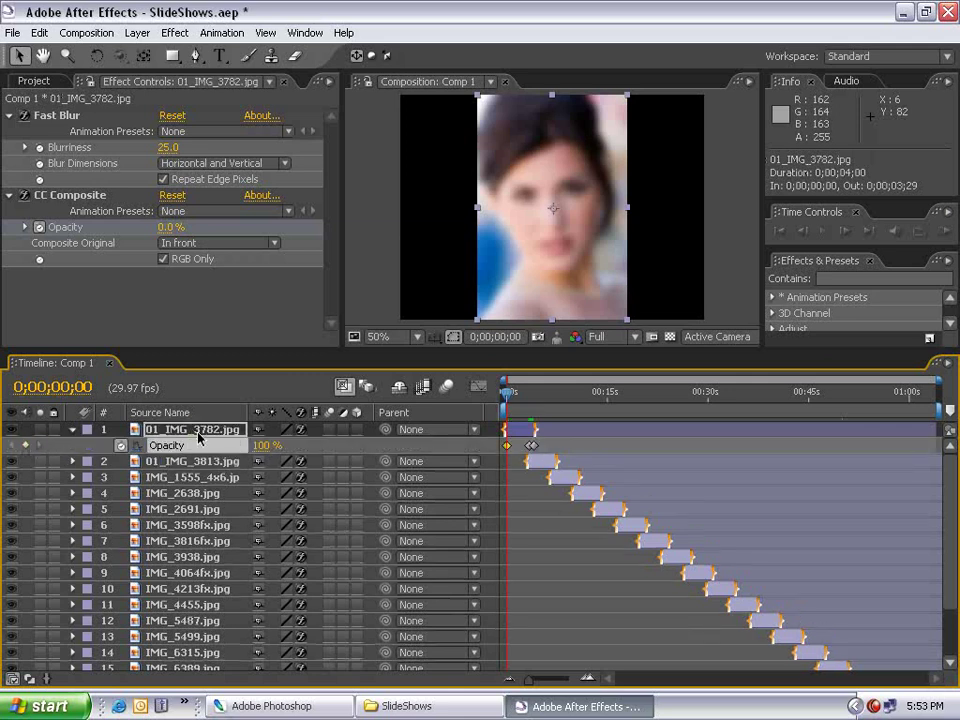
pyautogui.press('=')
pyautogui.press('=')
pyautogui.press('space')
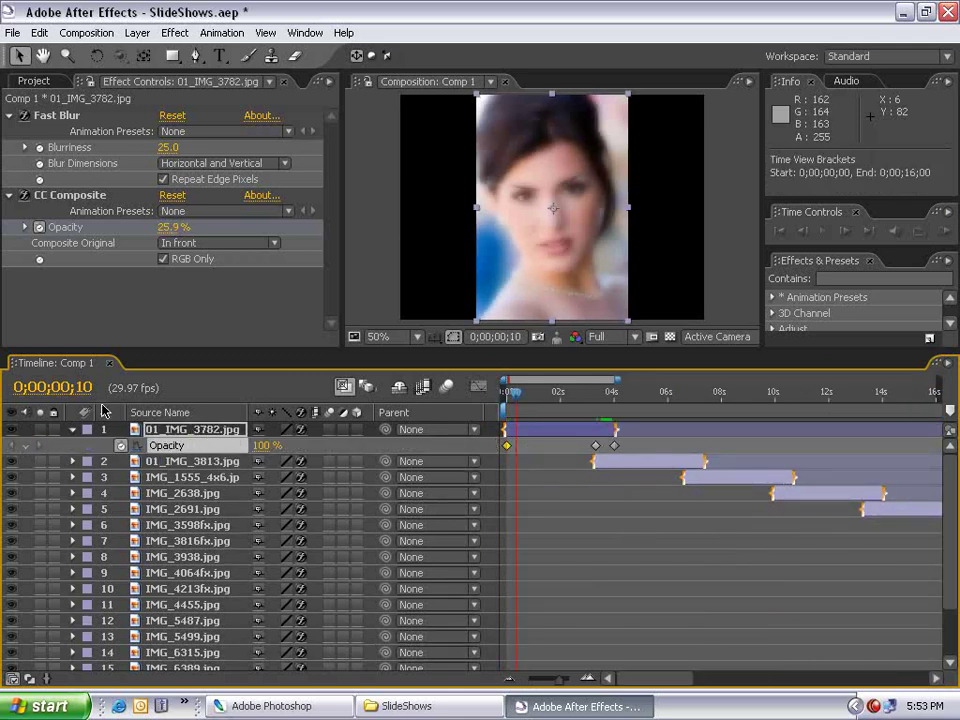
pyautogui.click(15, 445)
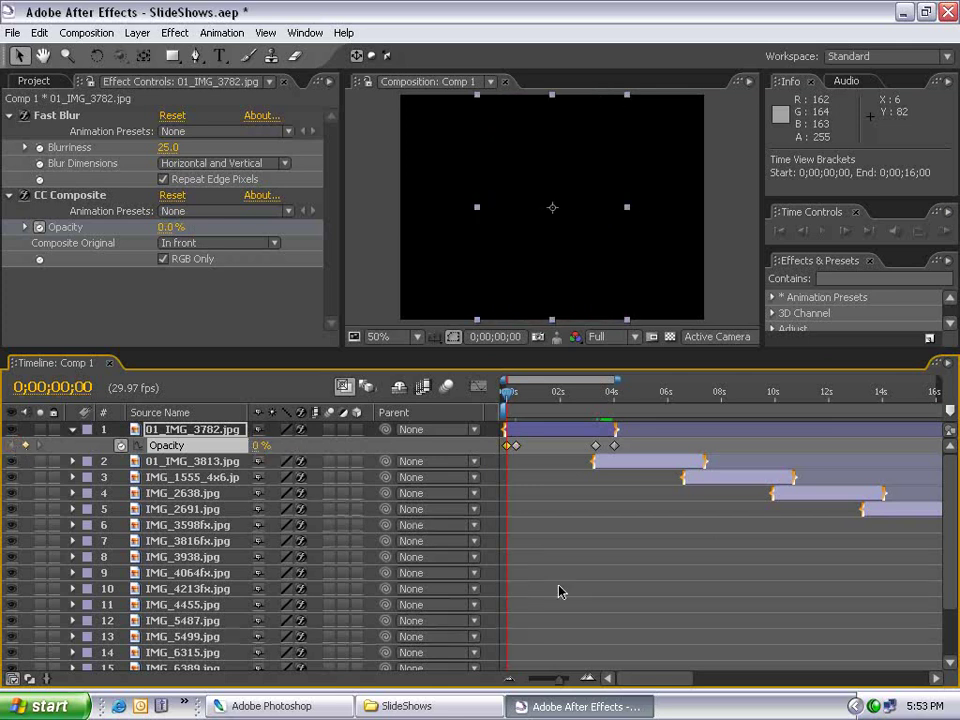
# Keyframe the opacity of the last layer, IMG_9257, at 0;01;03;21 and at its out point 0;01;04;01 so that it fades out
pyautogui.press('-')
pyautogui.press('-')
pyautogui.press('-')
pyautogui.scroll(-3, 800, 499)
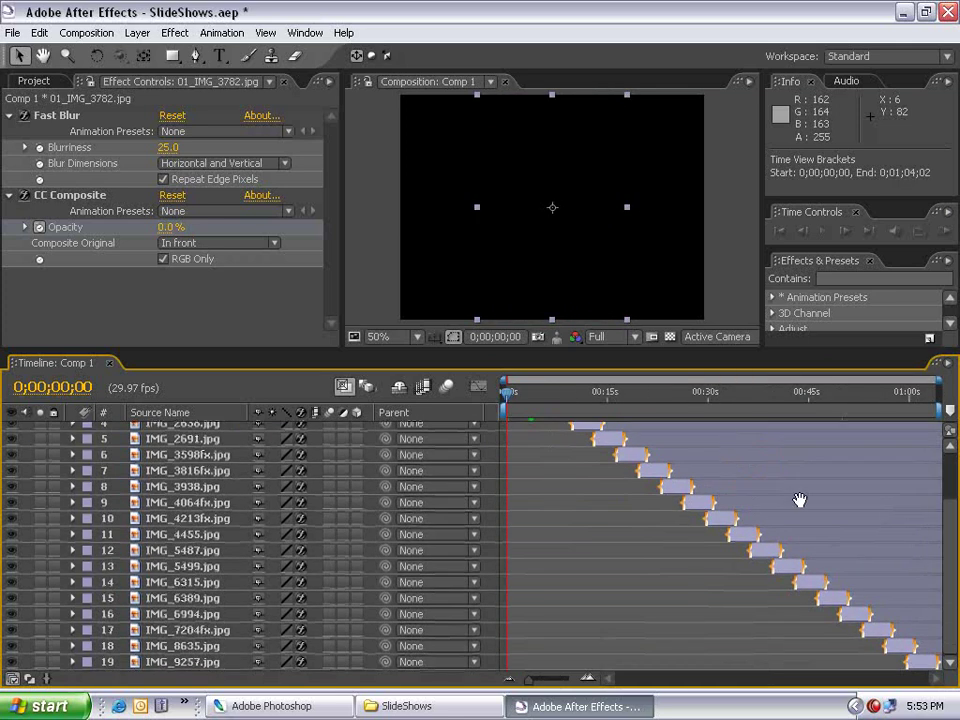
pyautogui.click(925, 664)
pyautogui.press('t')
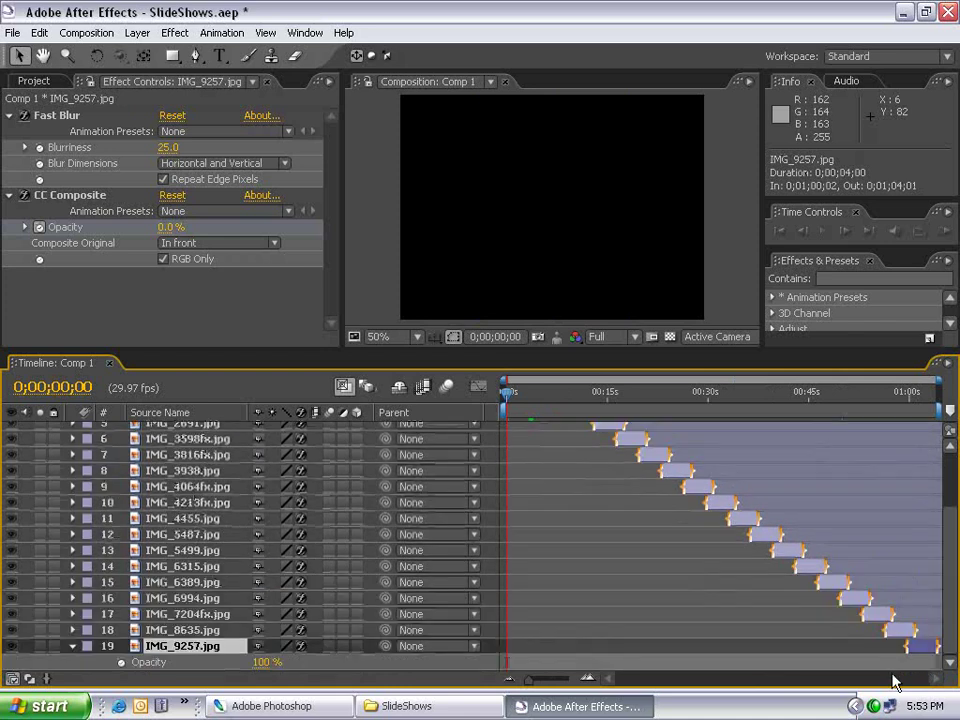
pyautogui.press('o')
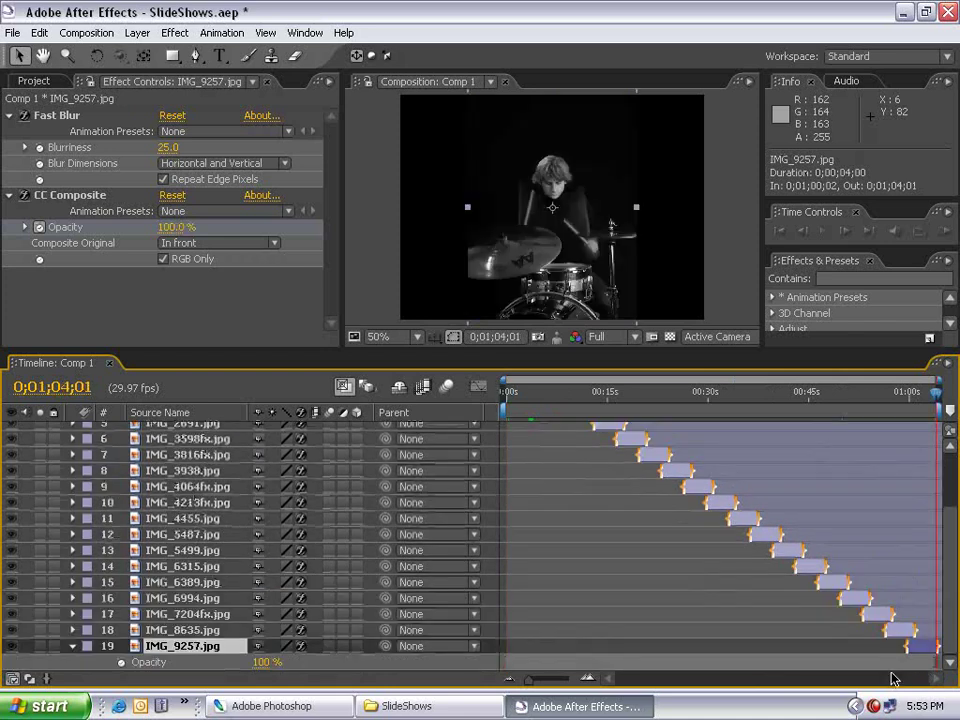
pyautogui.click(120, 664)
pyautogui.hotkey('shift', 'pageup')
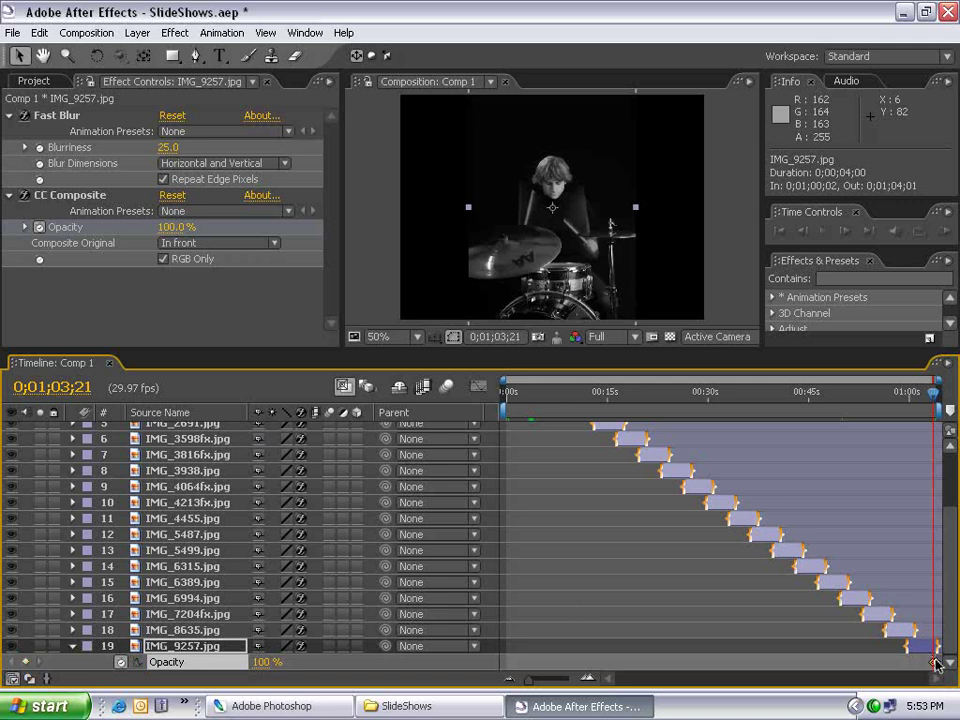
pyautogui.press('=')
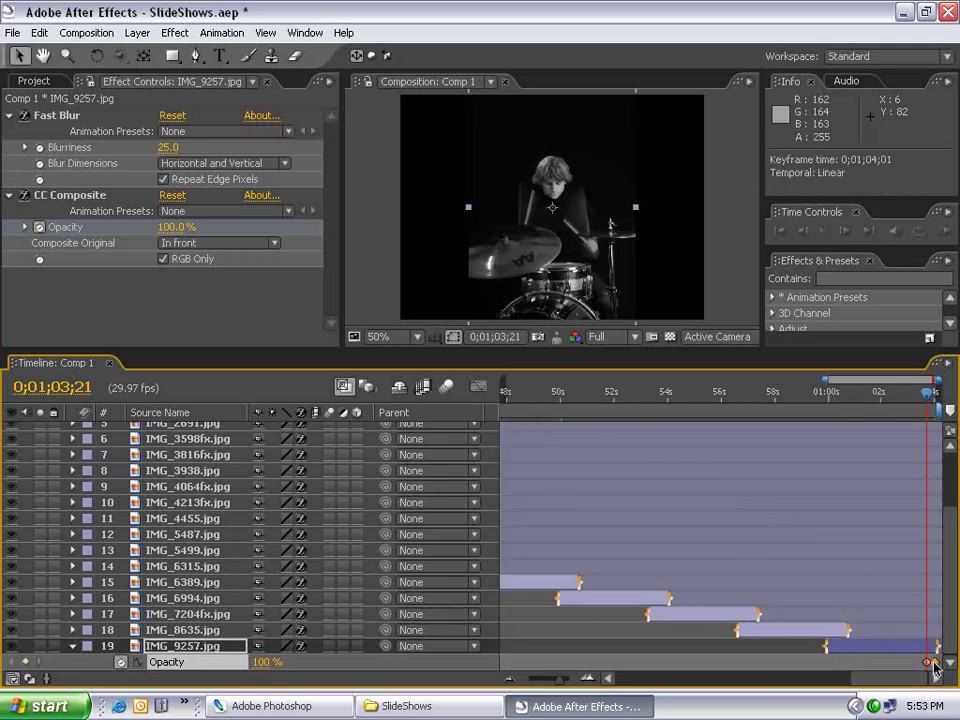
pyautogui.doubleClick(931, 665)
pyautogui.press('Return')
# Review the slideshow by scrubbing the timeline and viewing the composition maximized, and restore the normal panel layout
pyautogui.moveTo(926, 393); pyautogui.dragTo(905, 403)
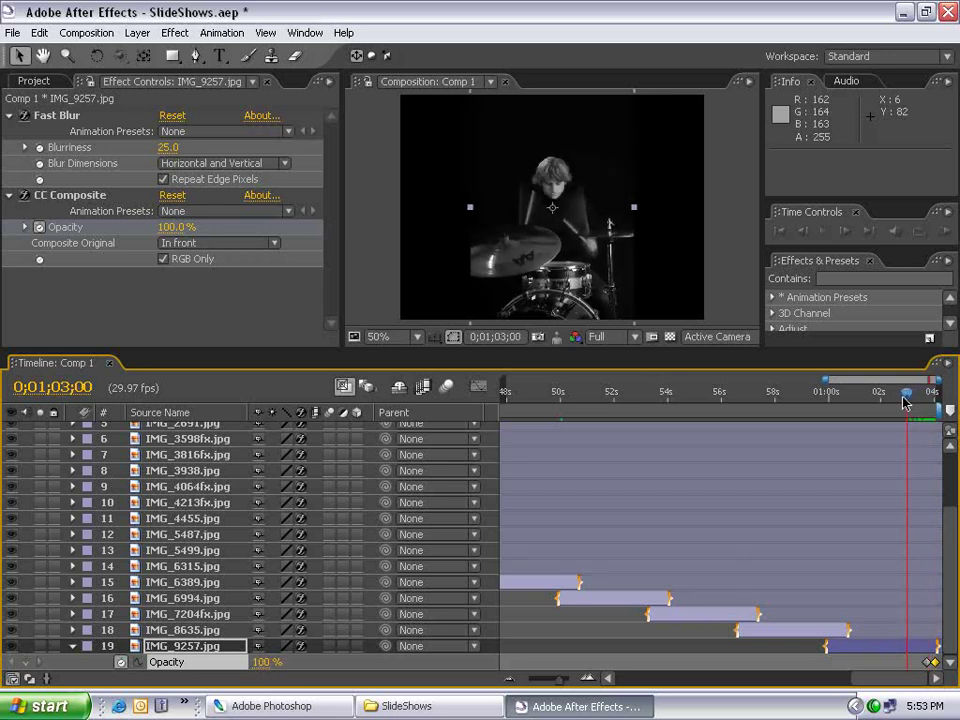
pyautogui.press(';')
pyautogui.click(580, 393)
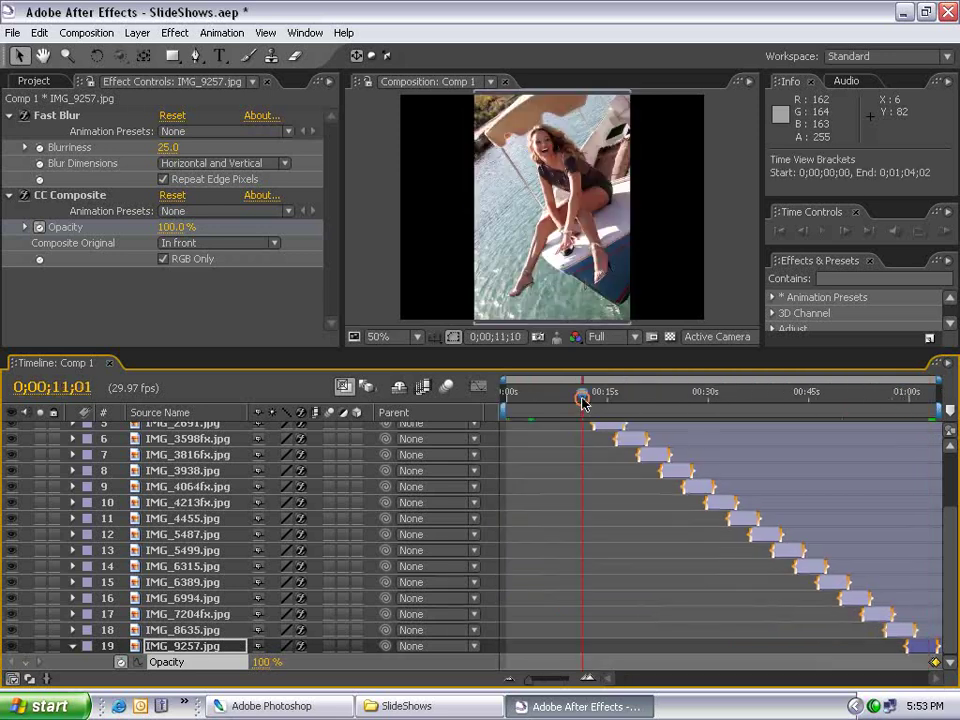
pyautogui.moveTo(580, 393); pyautogui.dragTo(508, 393)
pyautogui.press('`')
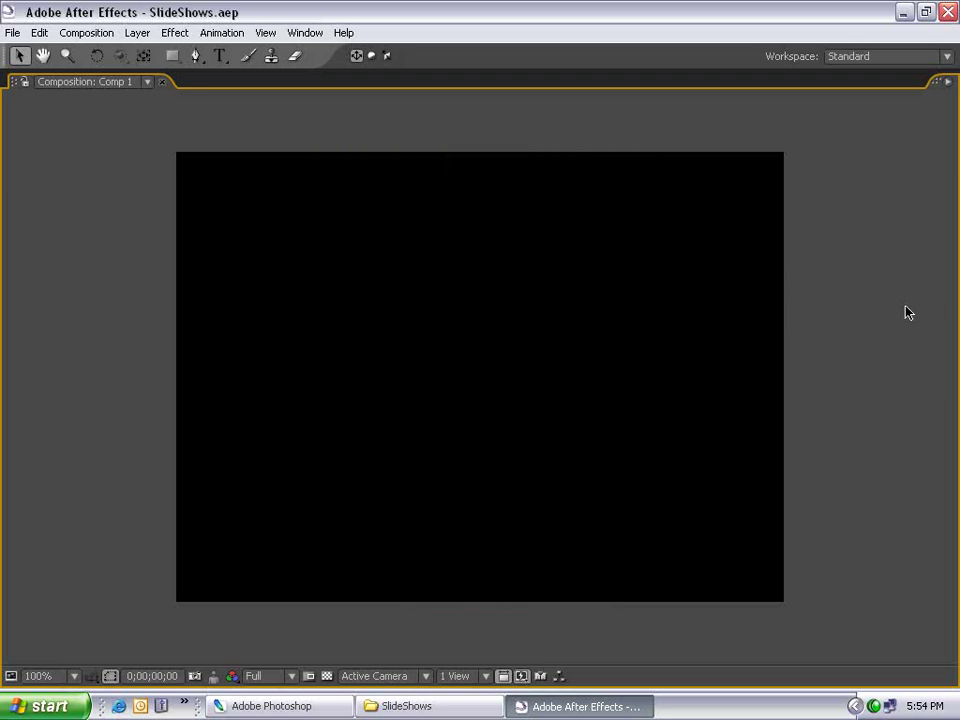
pyautogui.press('`')
pyautogui.scroll(-2, 463, 261)
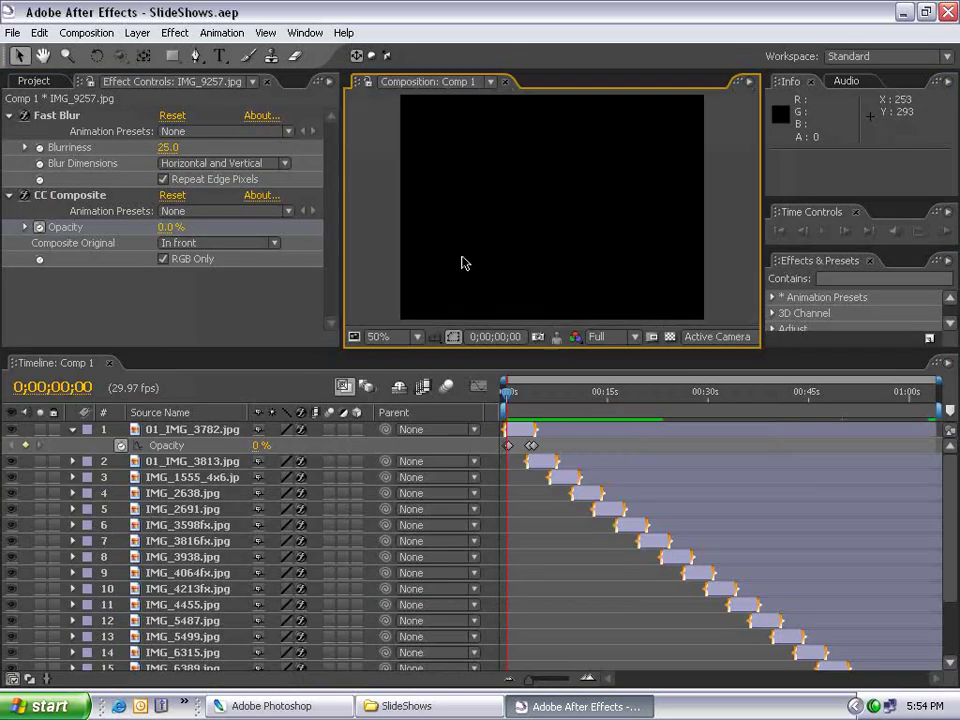
pyautogui.click(536, 208)
pyautogui.moveTo(510, 400); pyautogui.dragTo(655, 410)
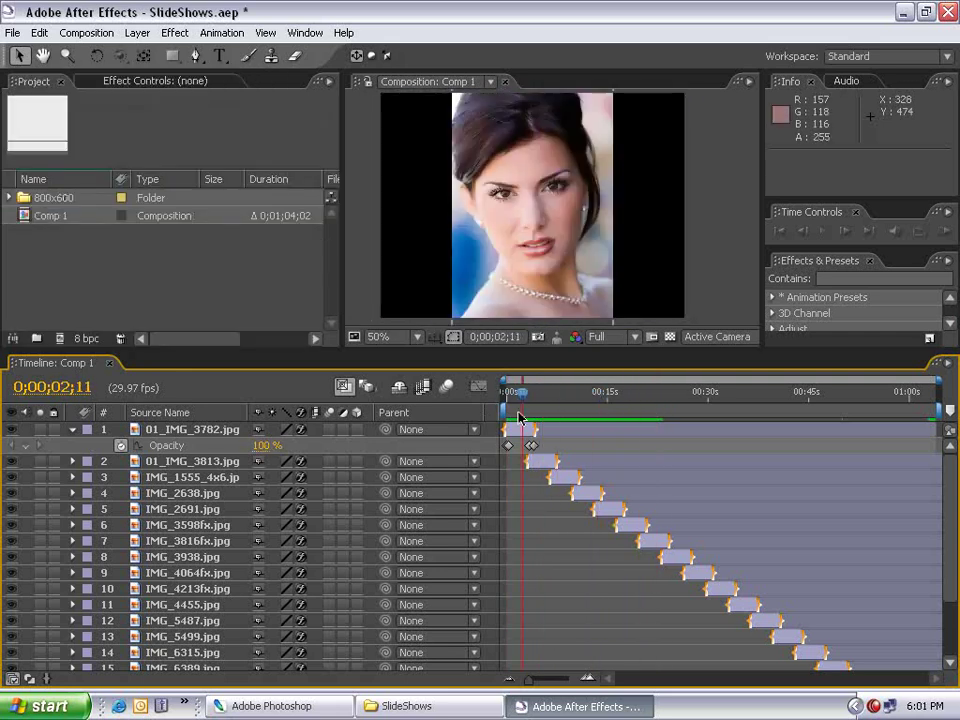
# Create a second NTSC DV composition, 720 x 480 at 29.97 fps, with a duration of 0;00;04;00
pyautogui.click(86, 32)
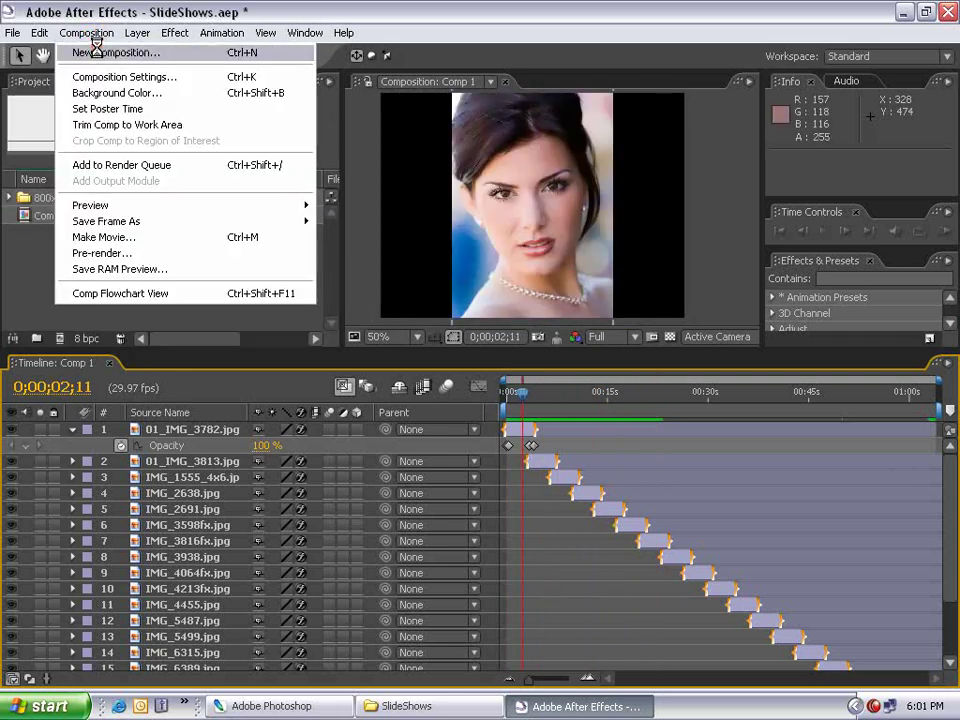
pyautogui.click(90, 52)
pyautogui.click(396, 416)
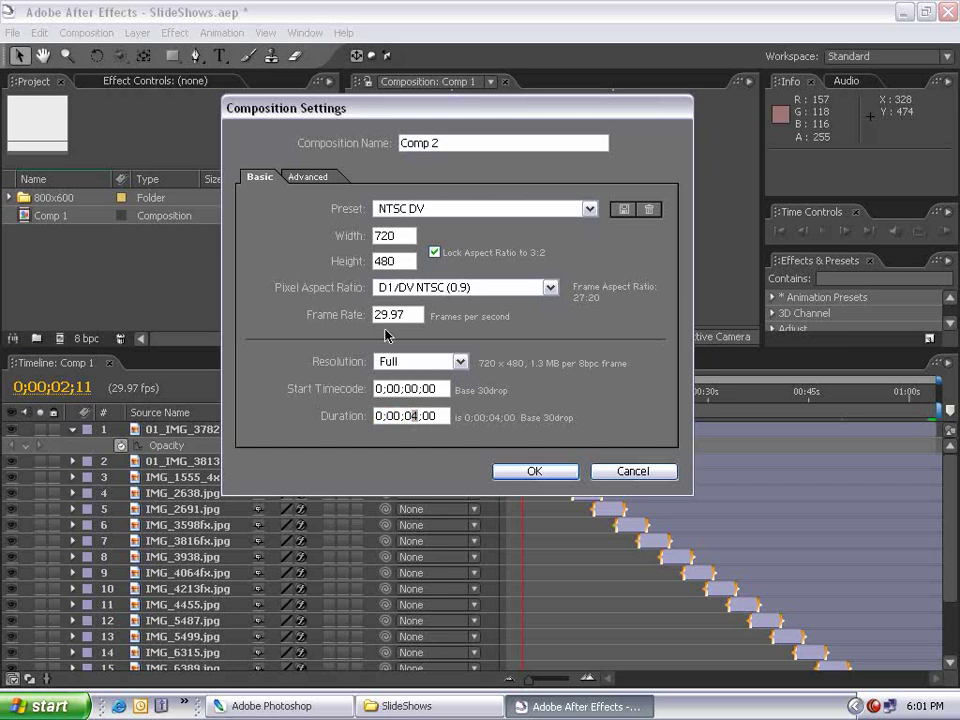
pyautogui.click(535, 471)
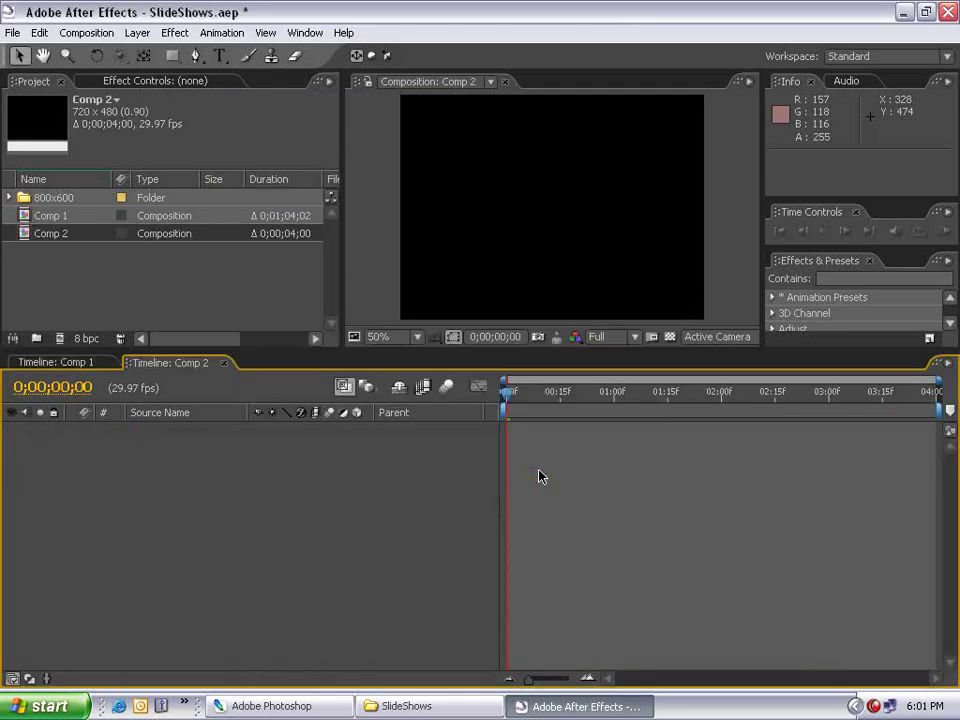
# Add all photos from the 800x600 folder to Comp 2 and align their in points to the composition start
pyautogui.click(6, 198)
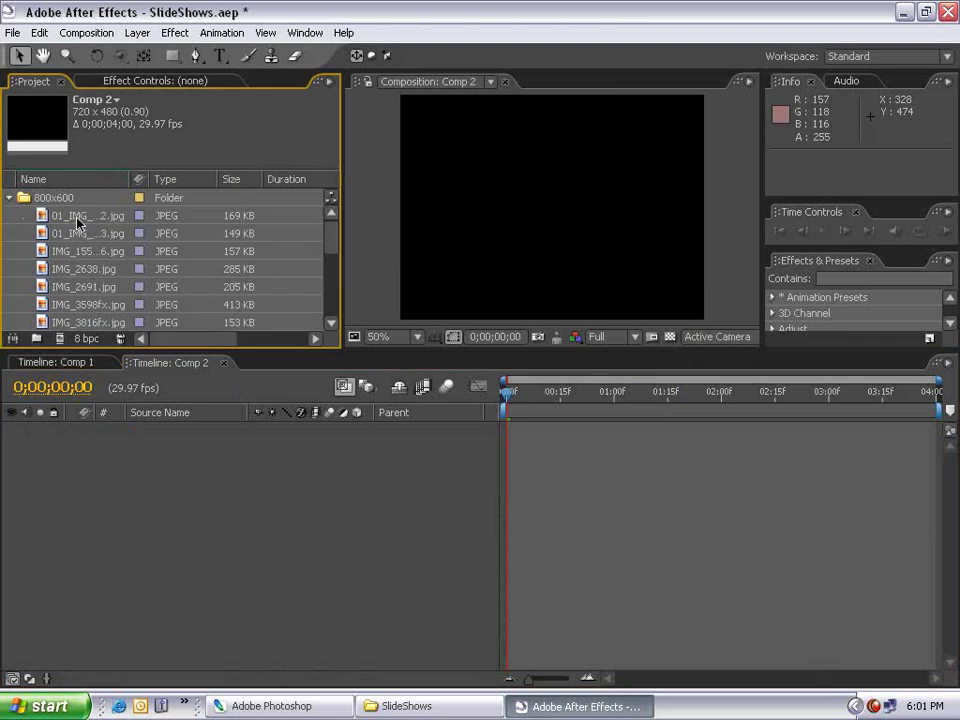
pyautogui.click(75, 219)
pyautogui.moveTo(340, 220); pyautogui.dragTo(552, 520)
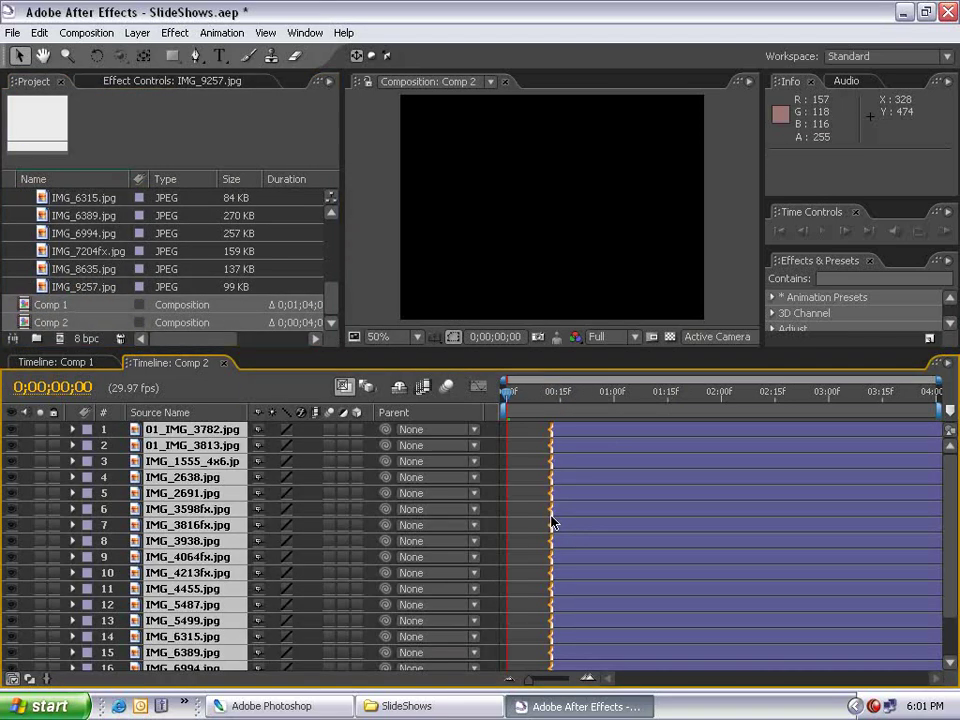
pyautogui.hotkey('alt', 'Home')
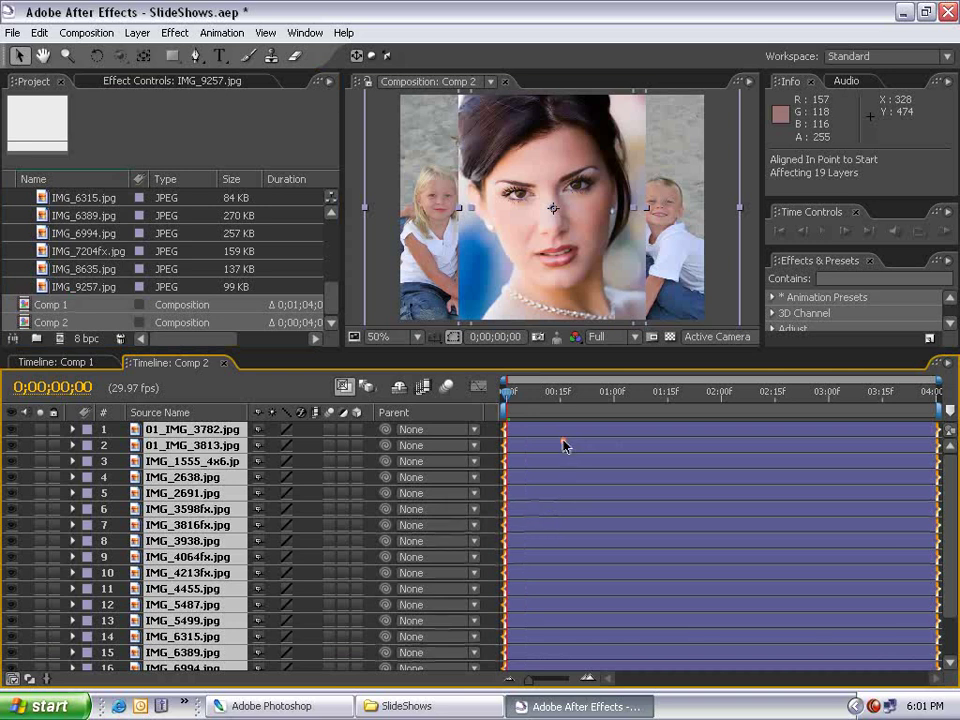
# Add Scale keyframes to the 01_IMG_3782 layer in Comp 2 at the first frame and at 0;00;03;29
pyautogui.click(563, 446)
pyautogui.click(520, 431)
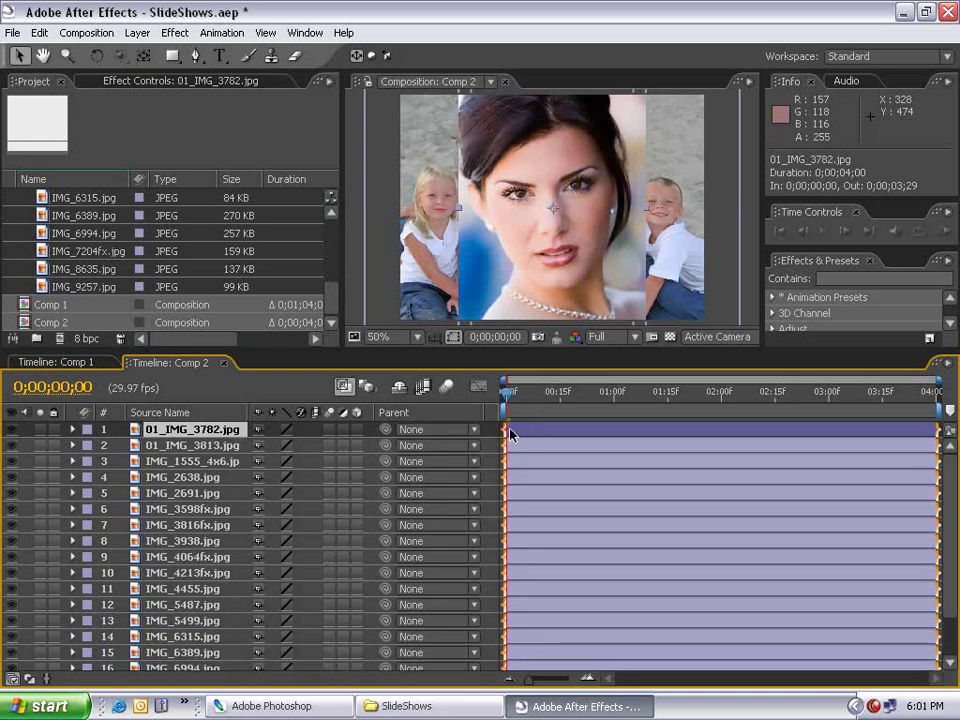
pyautogui.press('s')
pyautogui.click(121, 445)
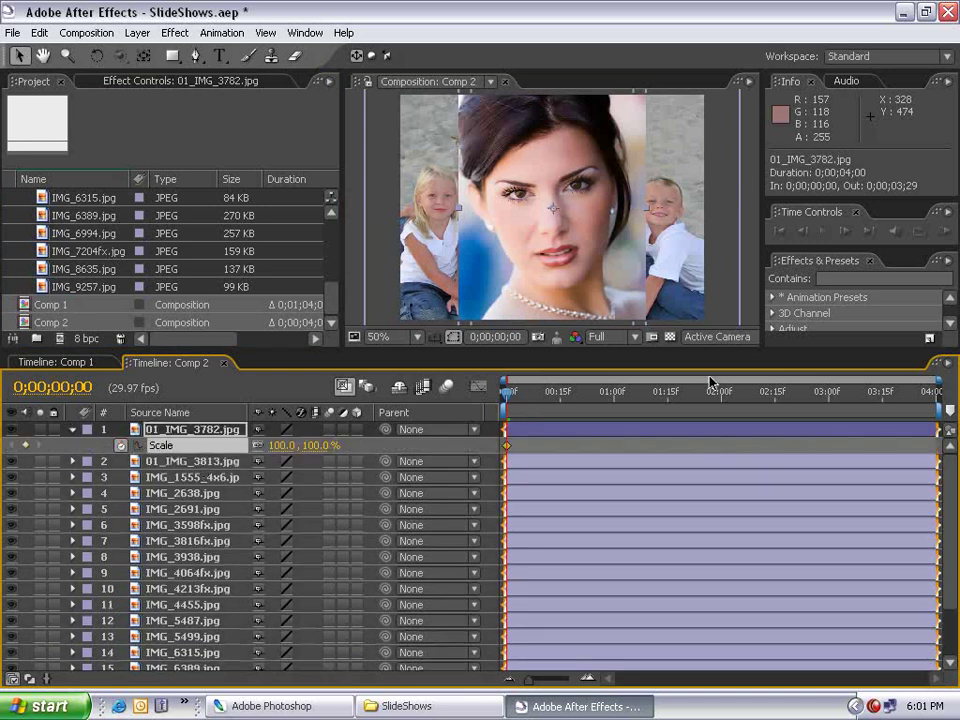
pyautogui.moveTo(700, 392); pyautogui.dragTo(935, 392)
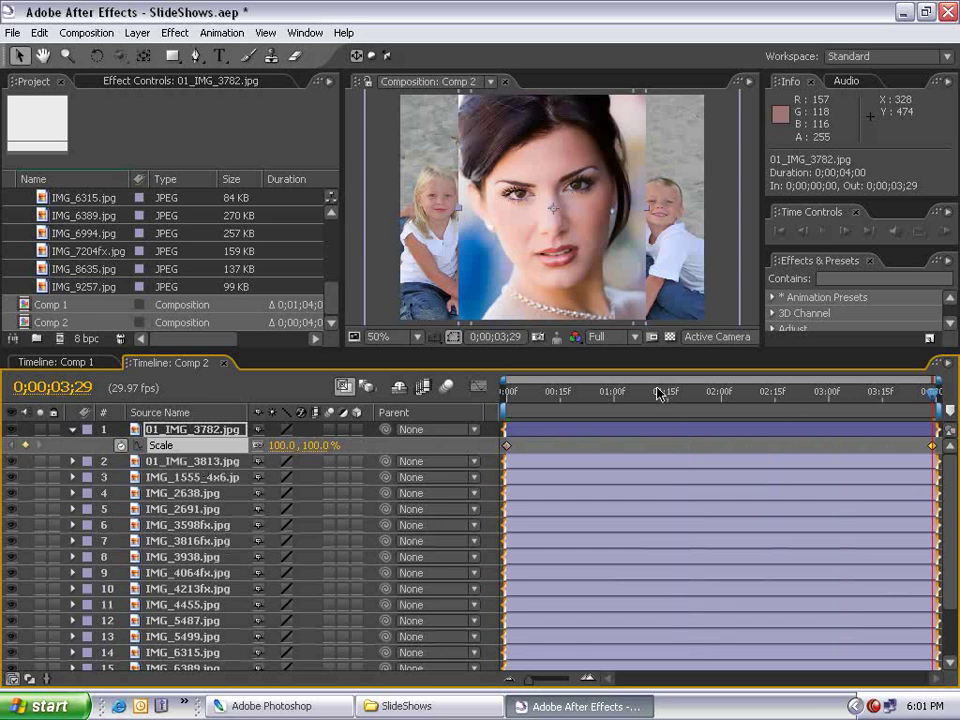
# Fit the 01_IMG_3782 layer to the composition height at the first frame, giving an 80% scale keyframe
pyautogui.press('Home')
pyautogui.rightClick(484, 257)
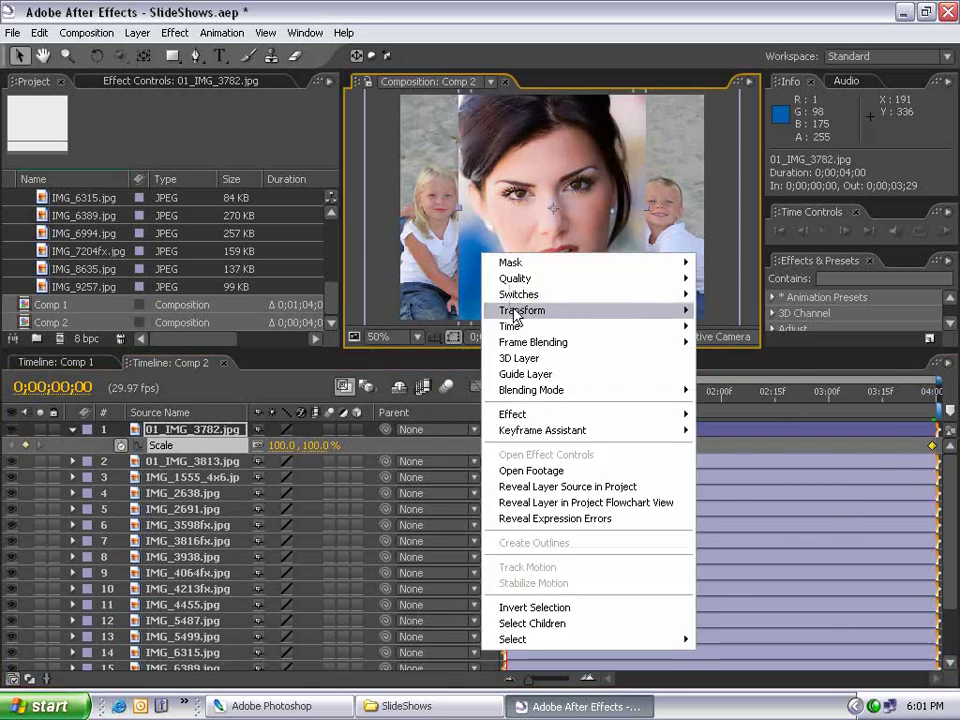
pyautogui.moveTo(514, 315)
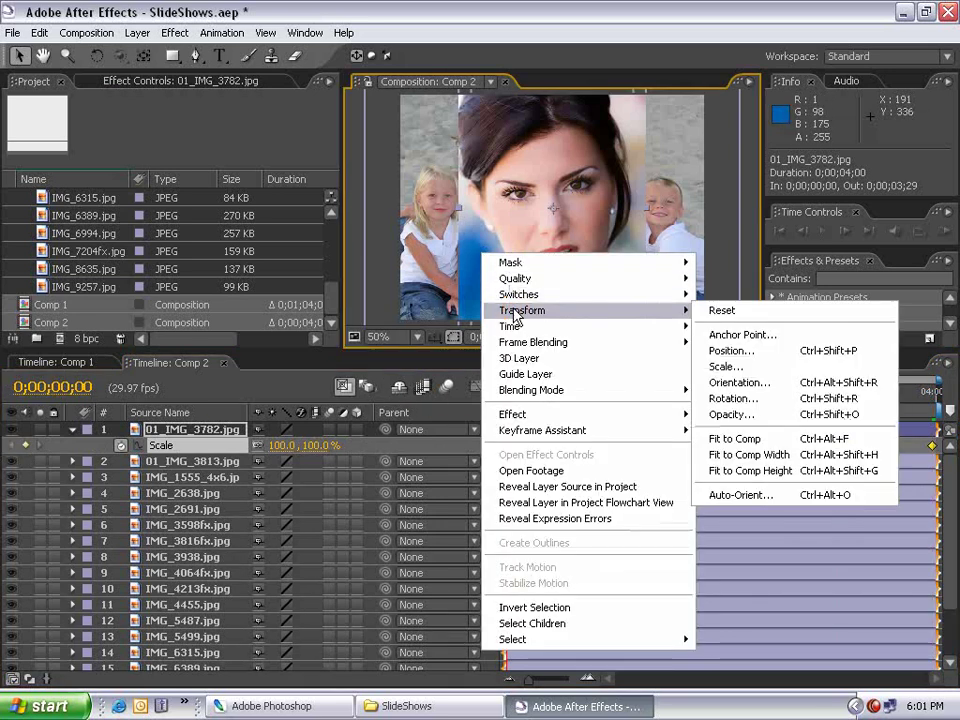
pyautogui.click(735, 454)
# Set the 01_IMG_3782 layer's scale to 90% at 0;00;03;29
pyautogui.click(918, 427)
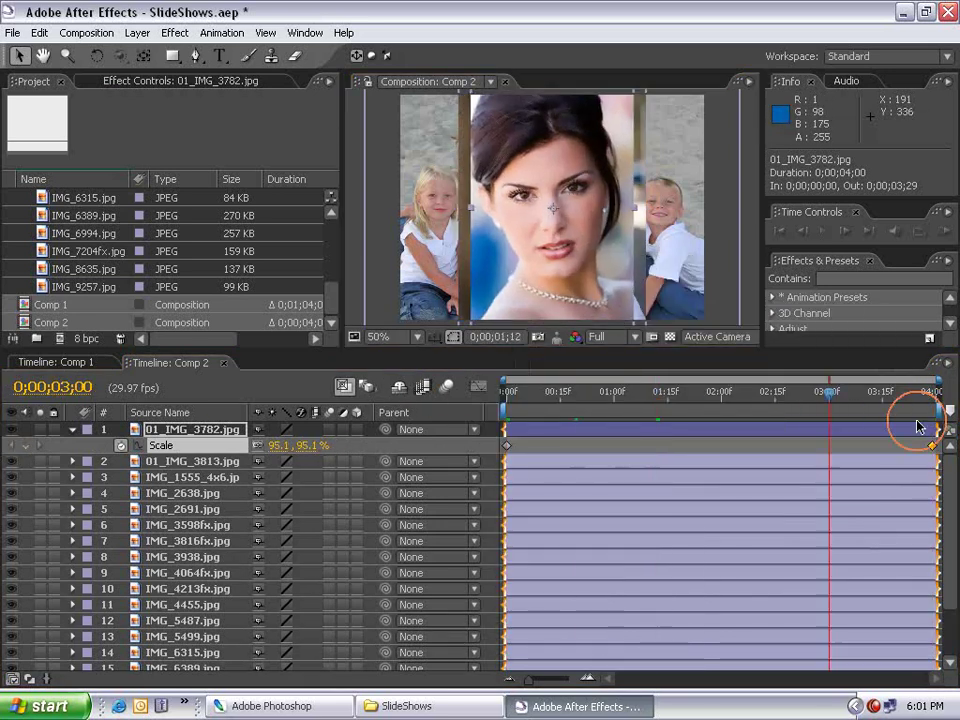
pyautogui.write('9')
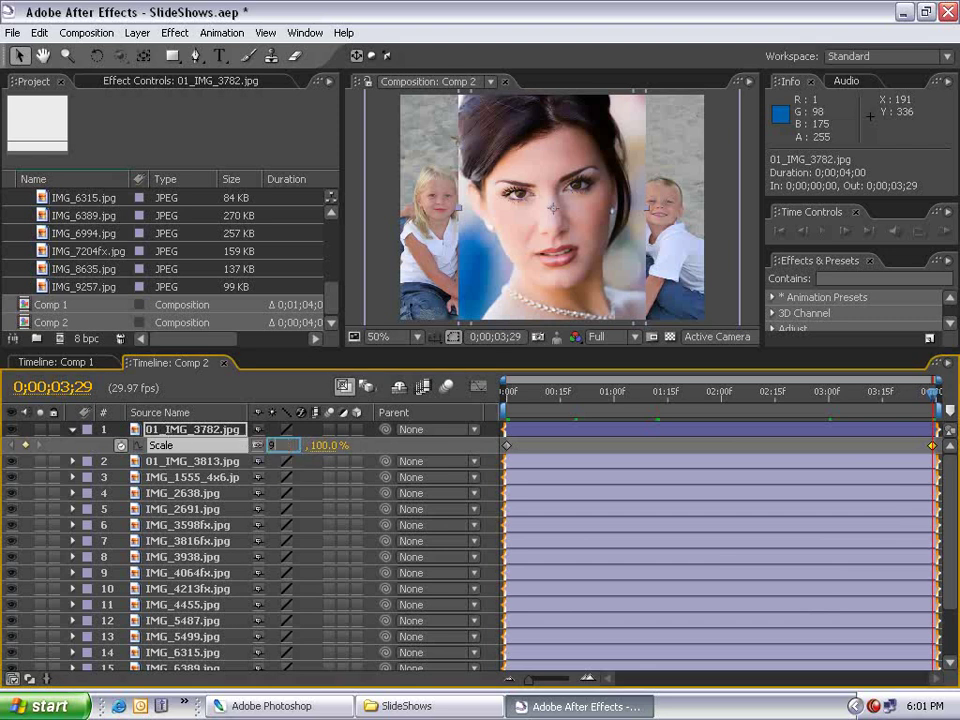
pyautogui.write('0')
pyautogui.press('Return')
pyautogui.press('KP_0')
pyautogui.press('space')
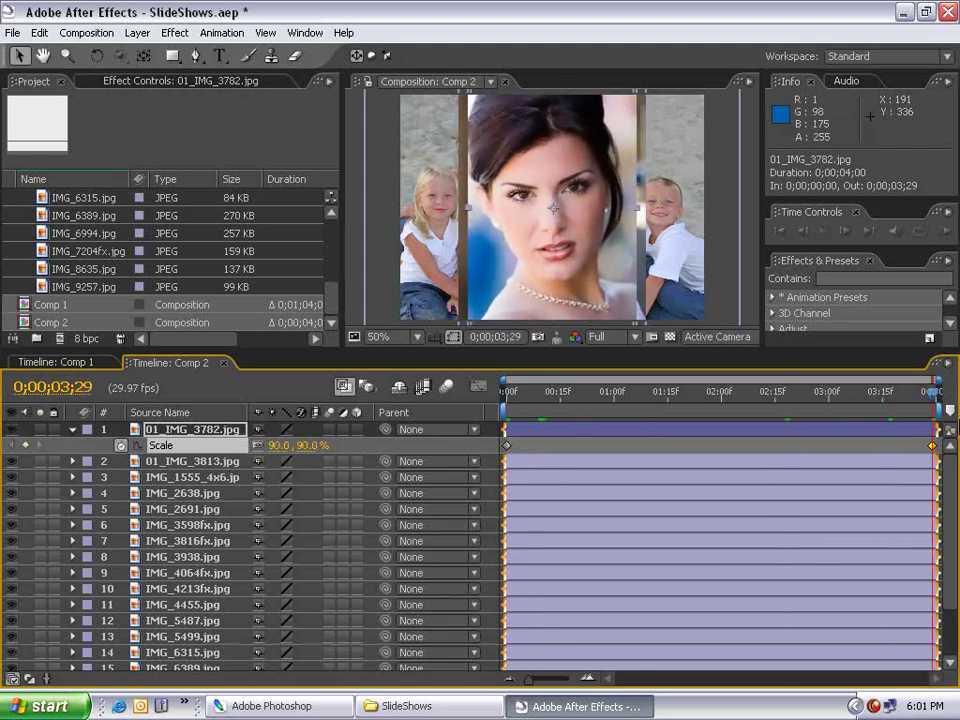
# Apply Fast Blur to the 01_IMG_3782 layer with Blurriness 25 and Repeat Edge Pixels enabled
pyautogui.click(175, 33)
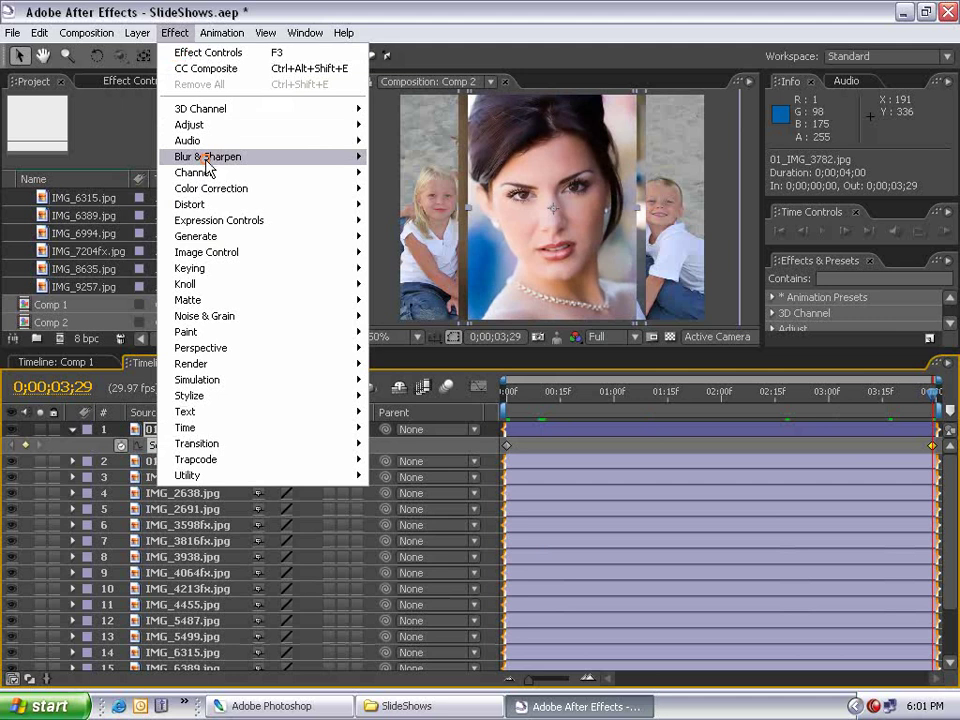
pyautogui.moveTo(207, 156)
pyautogui.click(405, 268)
pyautogui.click(163, 147)
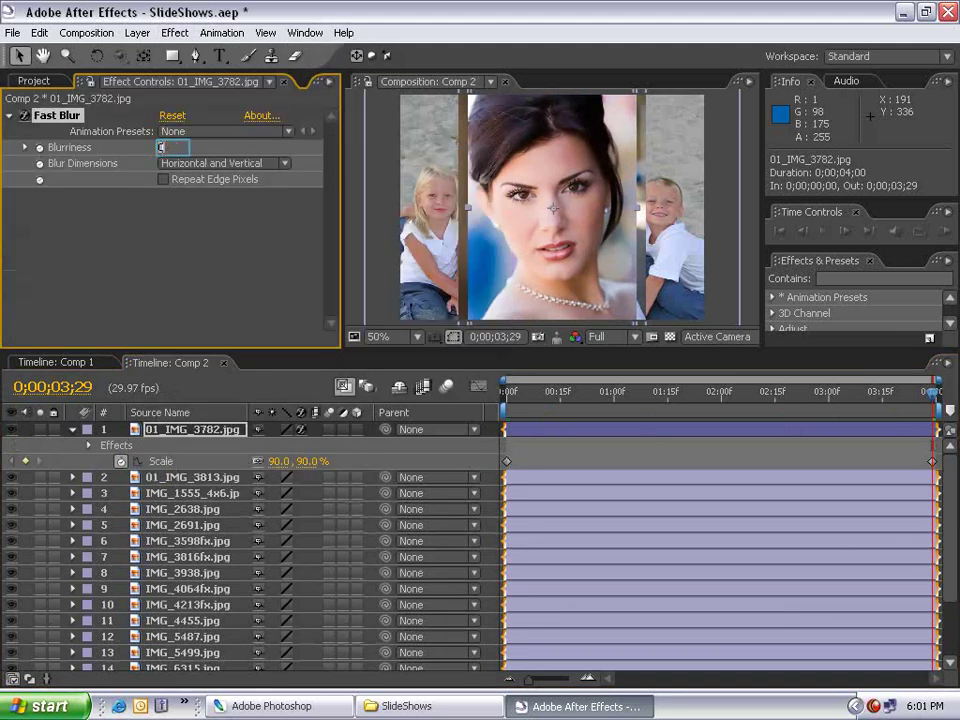
pyautogui.write('25.')
pyautogui.press('Return')
pyautogui.click(164, 180)
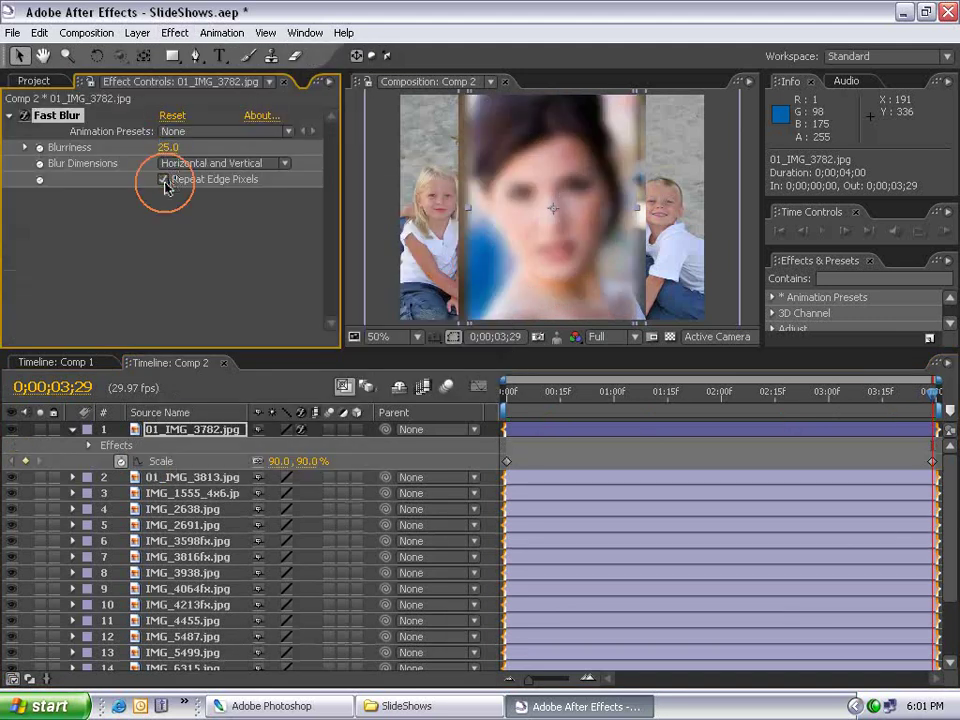
# Apply CC Composite to the 01_IMG_3782 layer, set its Opacity to 0% and return to the first frame
pyautogui.click(527, 427)
pyautogui.click(172, 33)
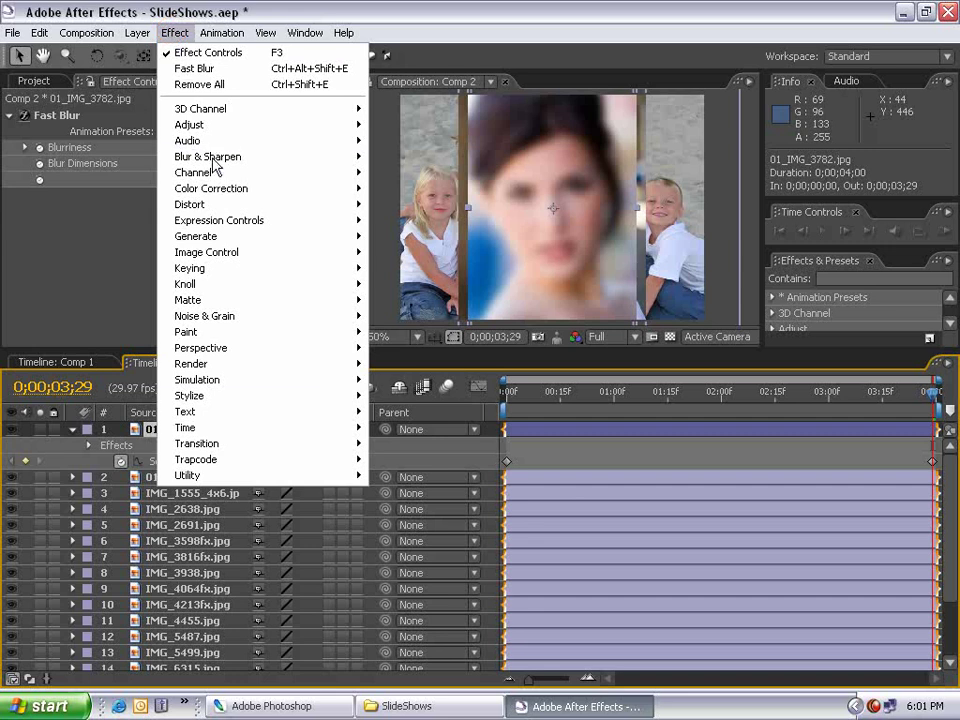
pyautogui.moveTo(210, 172)
pyautogui.click(425, 240)
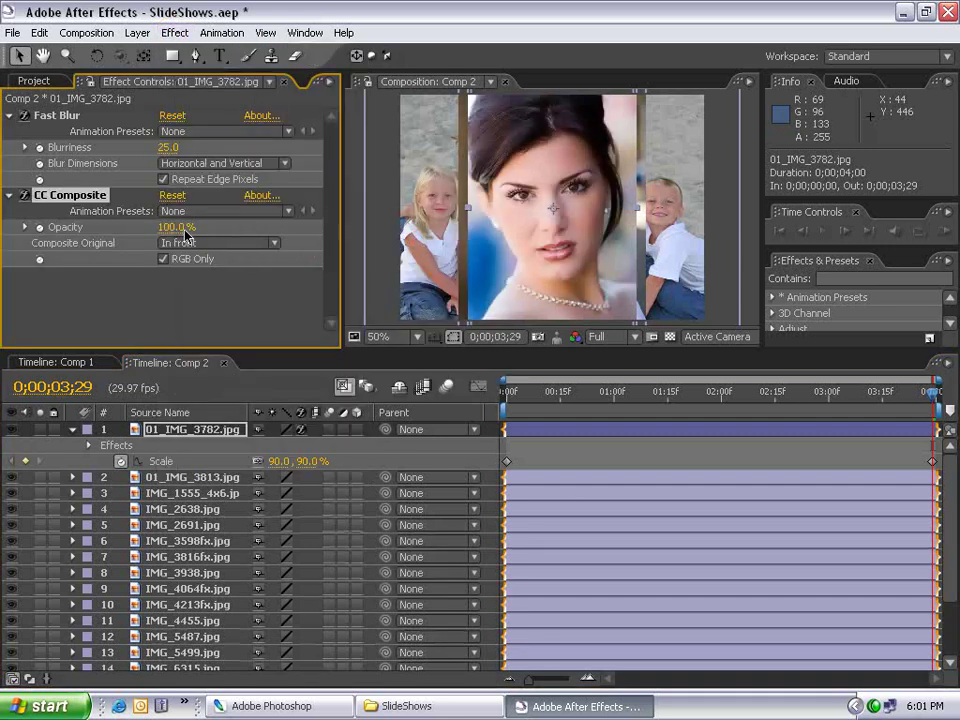
pyautogui.click(170, 228)
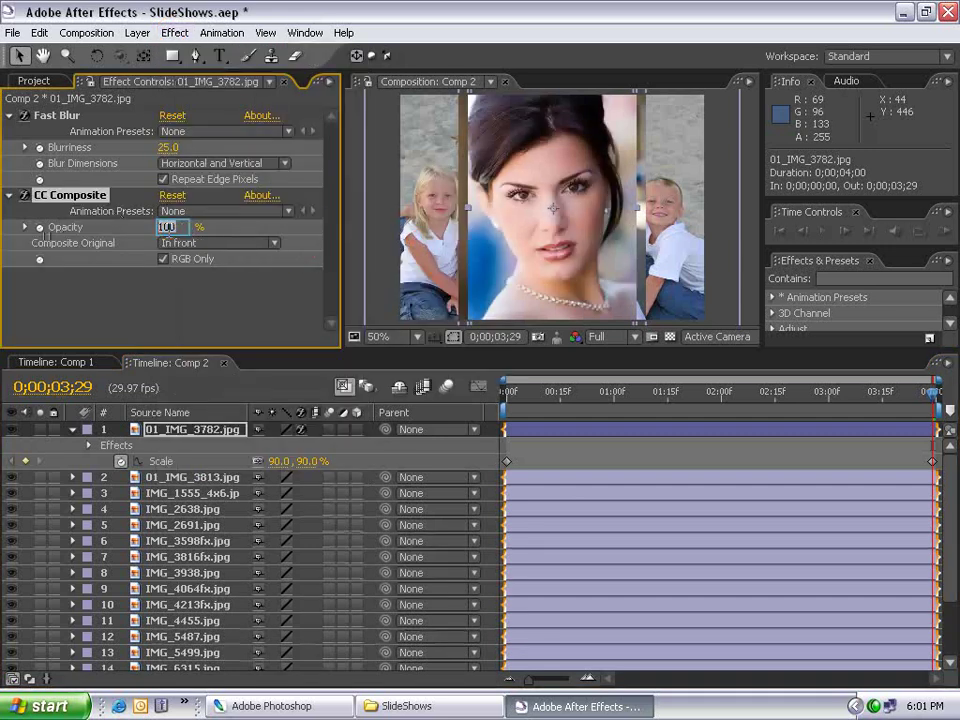
pyautogui.write('0')
pyautogui.press('Return')
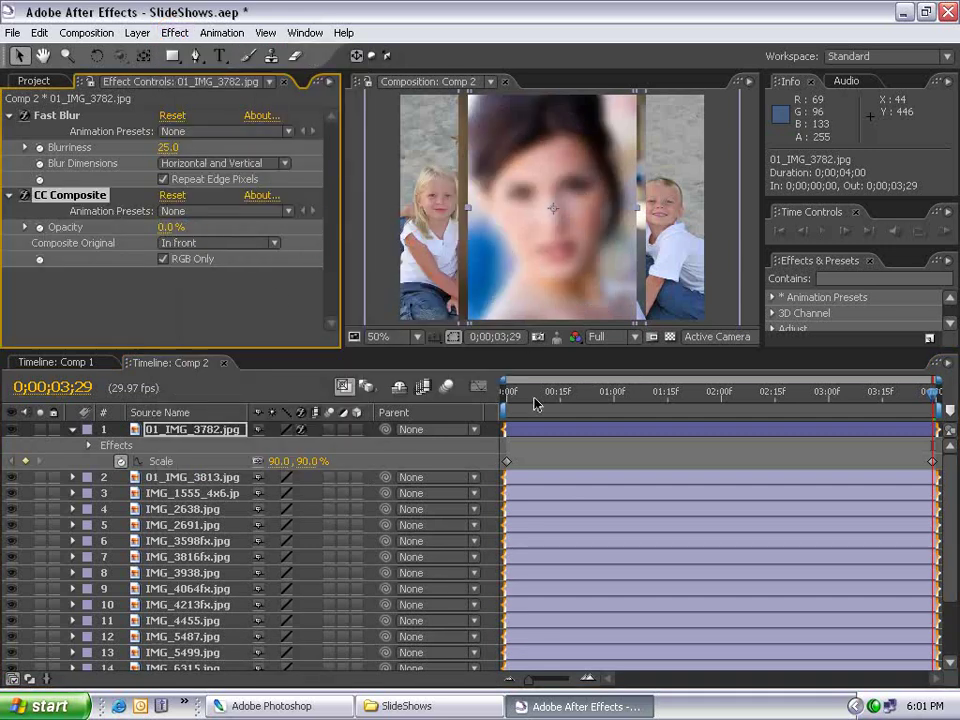
pyautogui.press('Home')
pyautogui.click(418, 405)
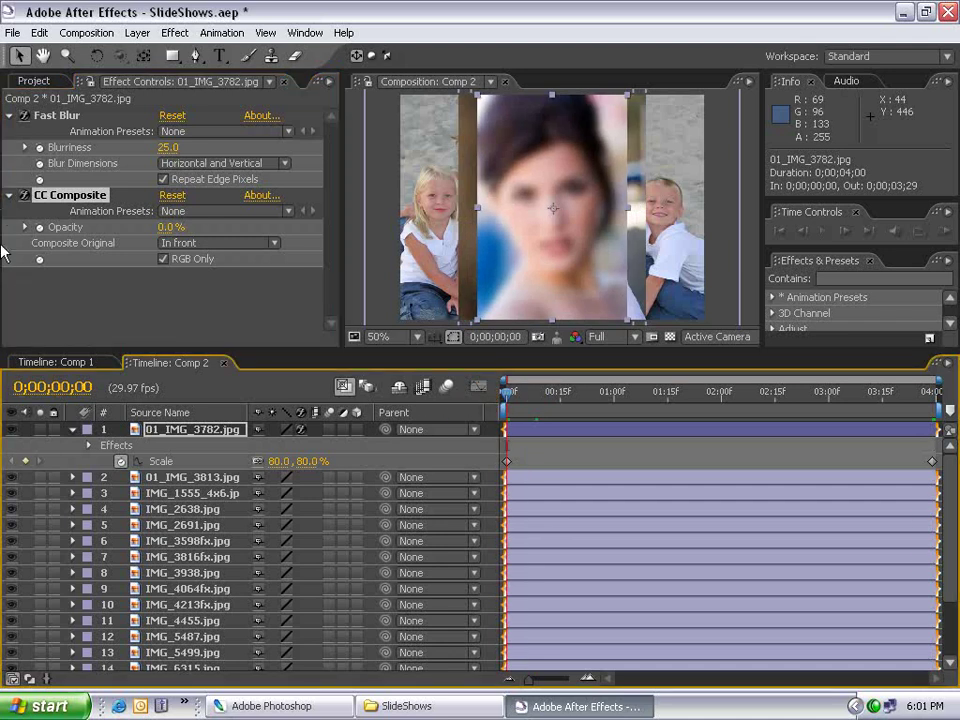
# Animate the 01_IMG_3782 layer's CC Composite Opacity from a keyframe at the first frame to 100% at 0;00;01;00
pyautogui.click(40, 228)
pyautogui.moveTo(607, 392); pyautogui.dragTo(614, 392)
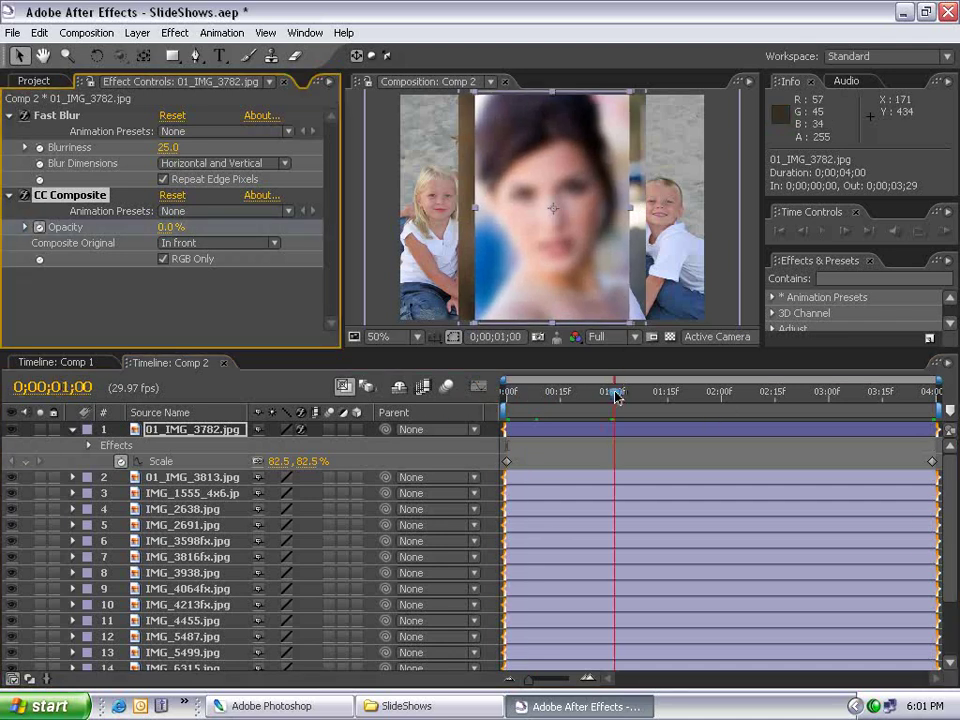
pyautogui.click(170, 228)
pyautogui.write('100')
pyautogui.press('Return')
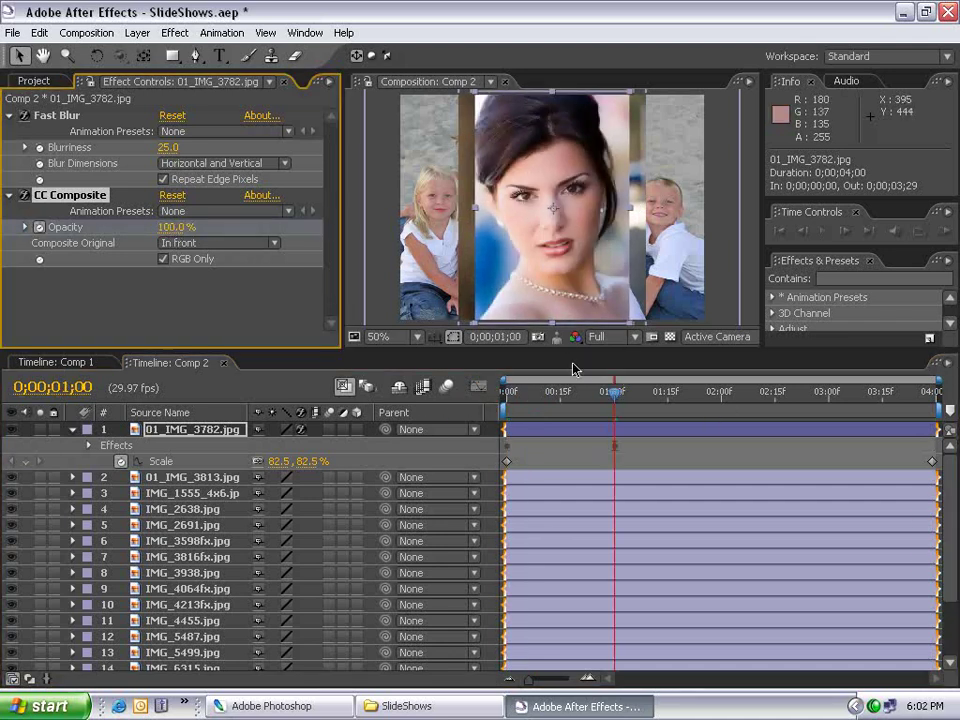
# Copy the Fast Blur and CC Composite effects together with the Scale keyframes of the 01_IMG_3782 layer
pyautogui.click(168, 434)
pyautogui.press('u')
pyautogui.press('u')
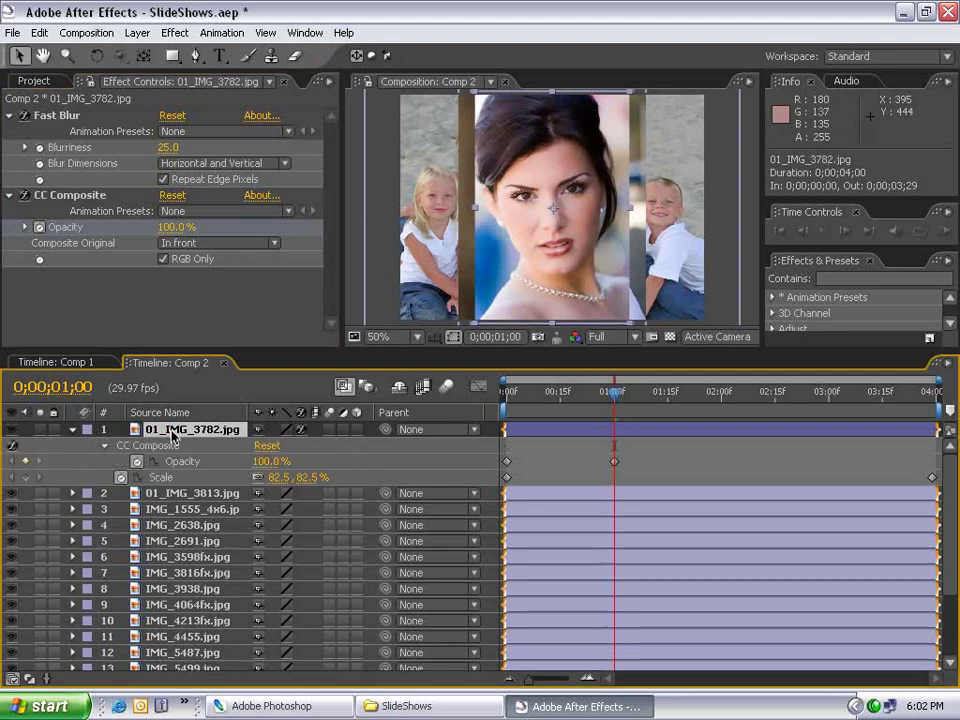
pyautogui.click(121, 462)
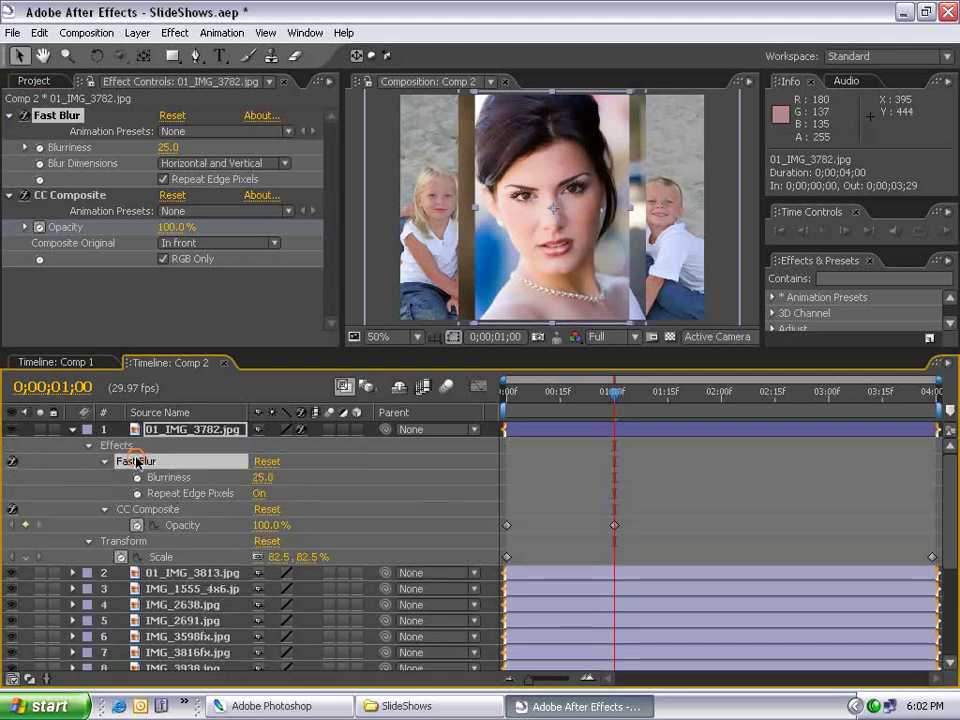
pyautogui.click(155, 511)
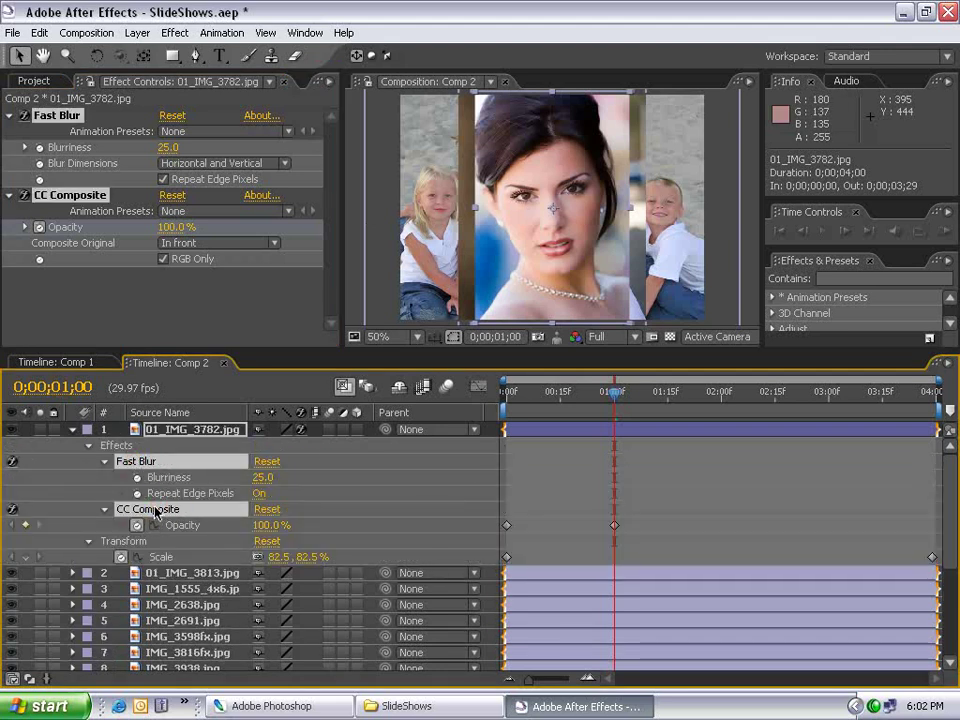
pyautogui.click(157, 558)
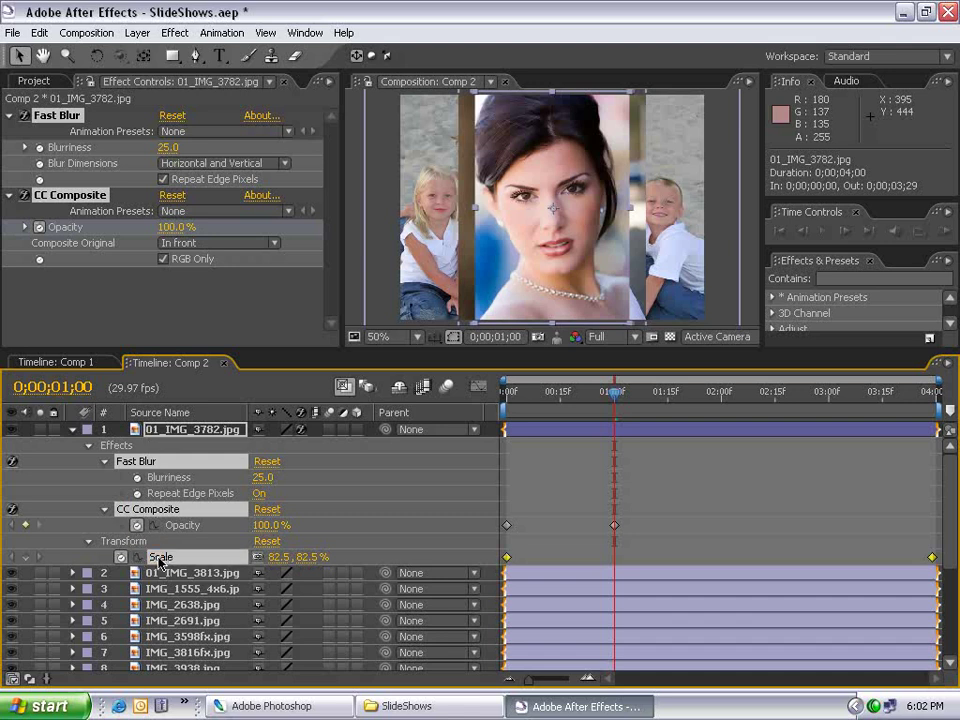
pyautogui.hotkey('ctrl', 'c')
pyautogui.click(71, 430)
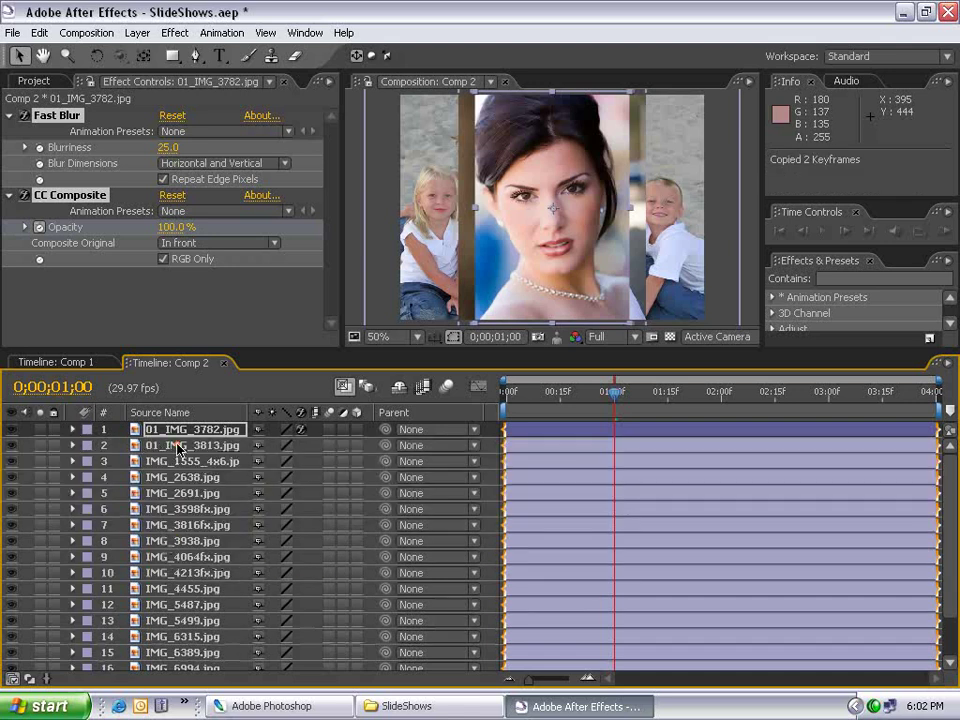
# Paste the copied effects and scale animation onto all layers from 01_IMG_3813 through IMG_9257
pyautogui.click(185, 445)
pyautogui.scroll(-3, 300, 560)
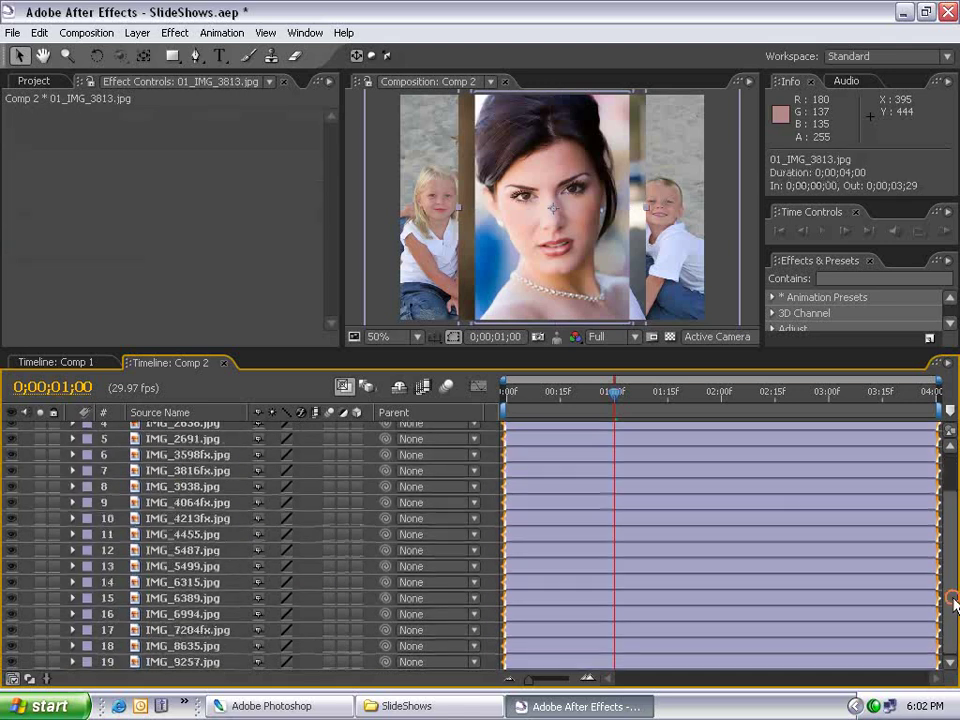
pyautogui.keyDown('shift'); pyautogui.click(203, 662); pyautogui.keyUp('shift')
pyautogui.click(39, 32)
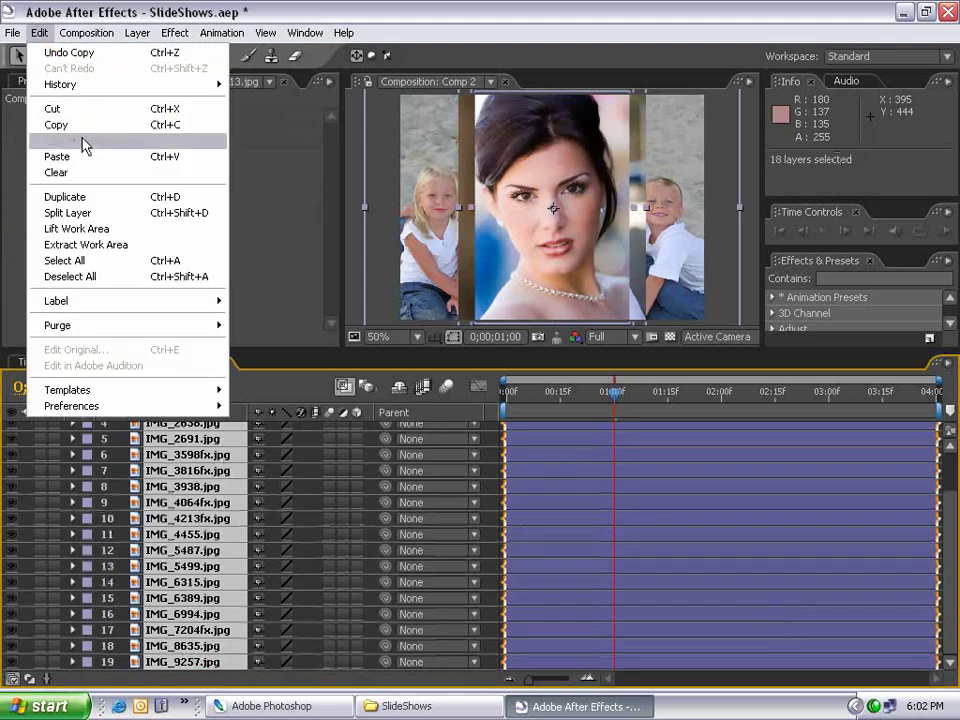
pyautogui.click(77, 156)
pyautogui.scroll(3, 583, 459)
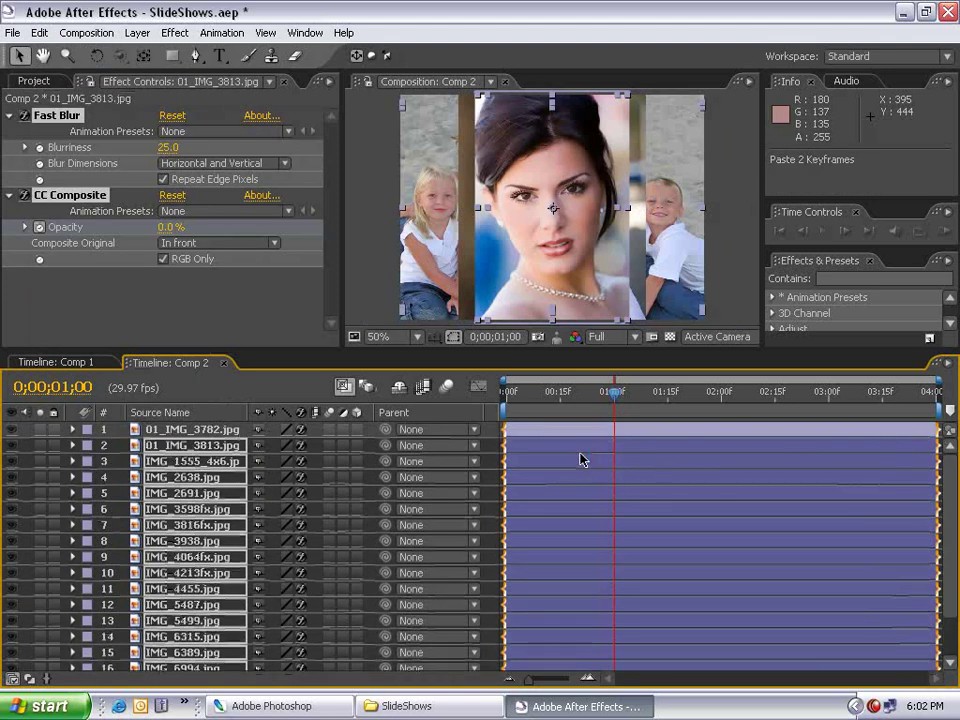
# Sequence all 19 photo layers in order with overlapping dissolves, using the Sequence Layers keyframe assistant
pyautogui.click(560, 429)
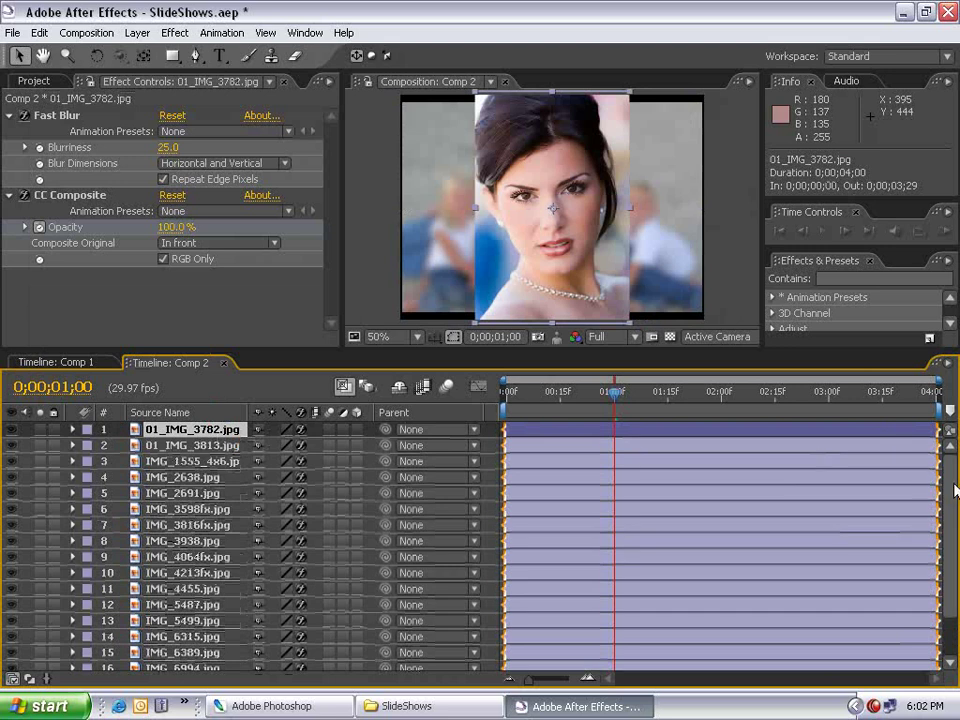
pyautogui.scroll(-3, 248, 648)
pyautogui.keyDown('shift'); pyautogui.click(183, 662); pyautogui.keyUp('shift')
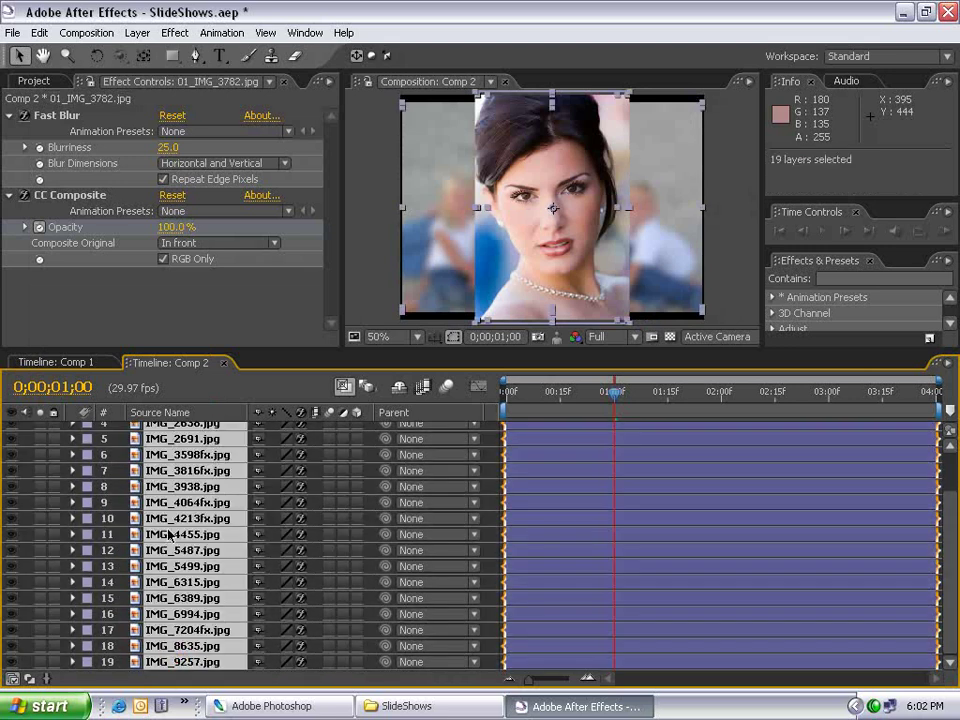
pyautogui.click(221, 32)
pyautogui.moveTo(243, 194)
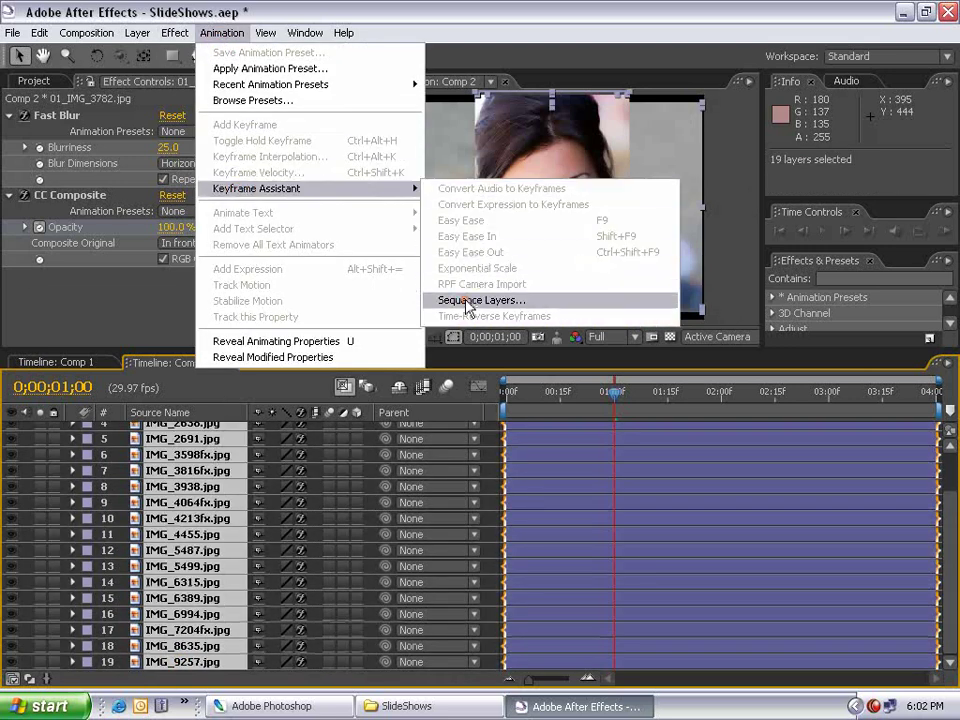
pyautogui.click(465, 303)
pyautogui.doubleClick(443, 244)
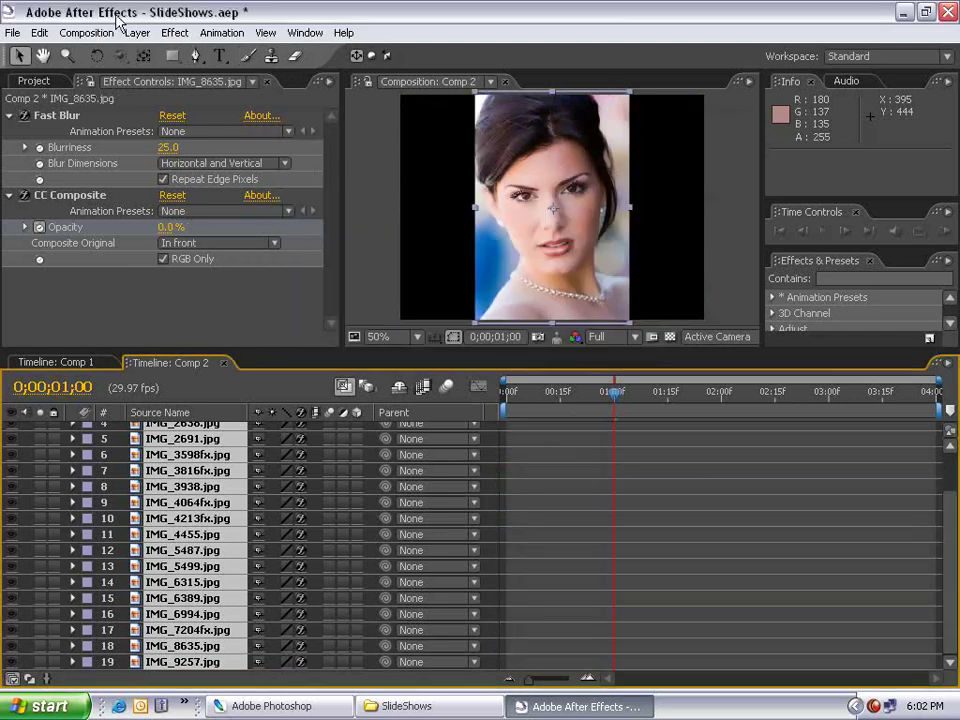
# Set the duration of Comp 2 to 0;02;04;00 in its composition settings
pyautogui.click(86, 32)
pyautogui.click(100, 73)
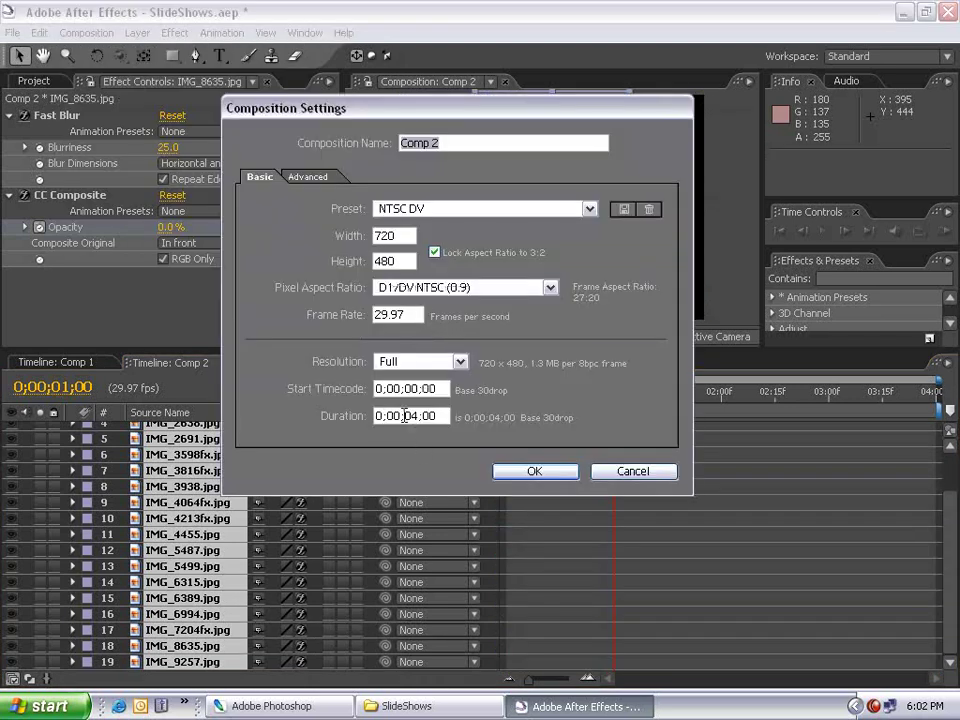
pyautogui.click(396, 416)
pyautogui.write('1300')
pyautogui.press('Return')
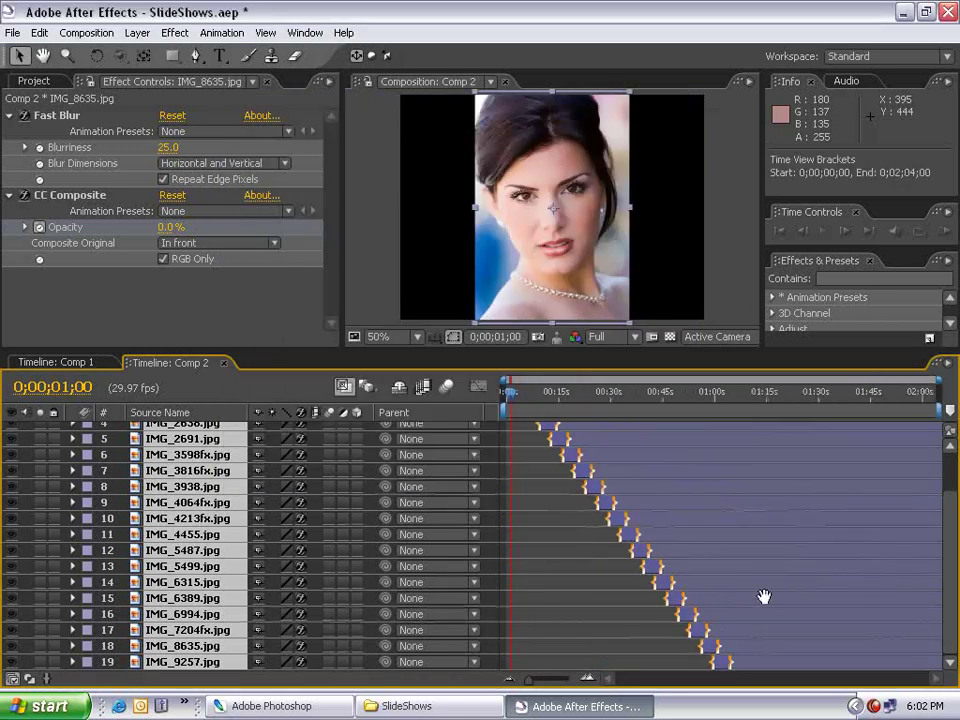
# End the work area at the IMG_9257 layer's out point, 0;01;04;01, and trim the composition to the work area
pyautogui.click(724, 662)
pyautogui.press('o')
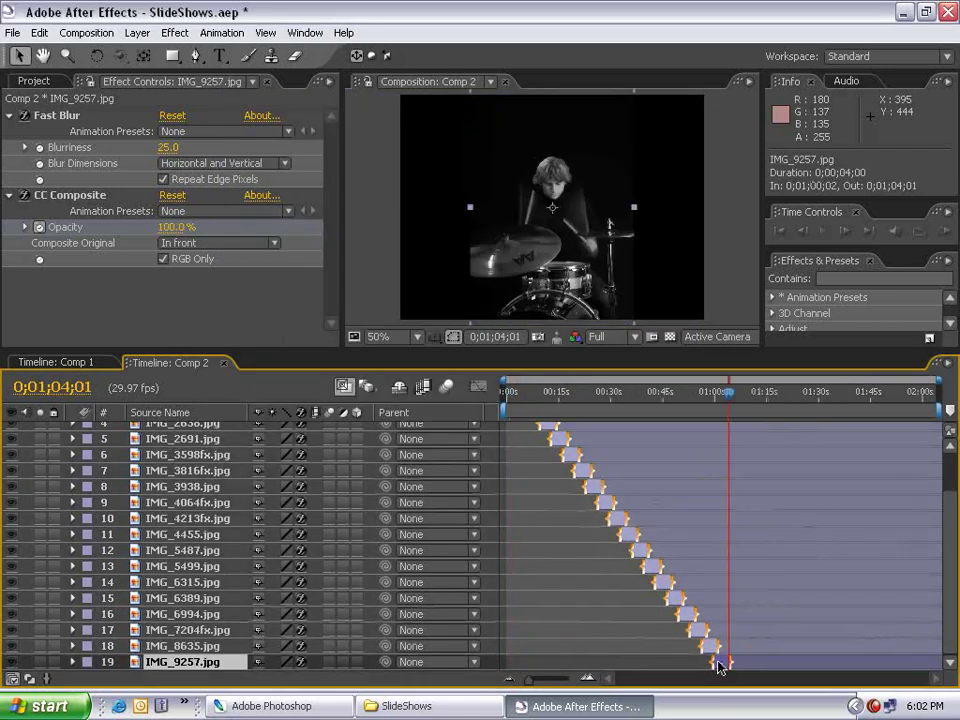
pyautogui.press('n')
pyautogui.rightClick(627, 420)
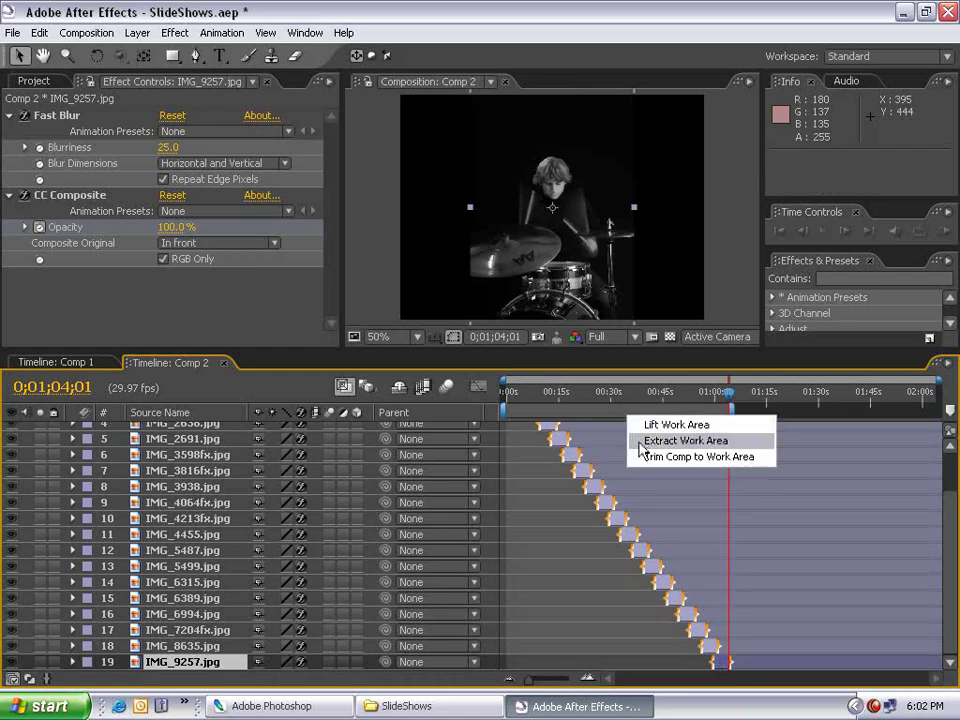
pyautogui.click(686, 580)
# Set the 01_IMG_3782 layer's opacity to 0% at the first frame of the composition
pyautogui.moveTo(937, 398); pyautogui.dragTo(467, 429)
pyautogui.scroll(2, 828, 406)
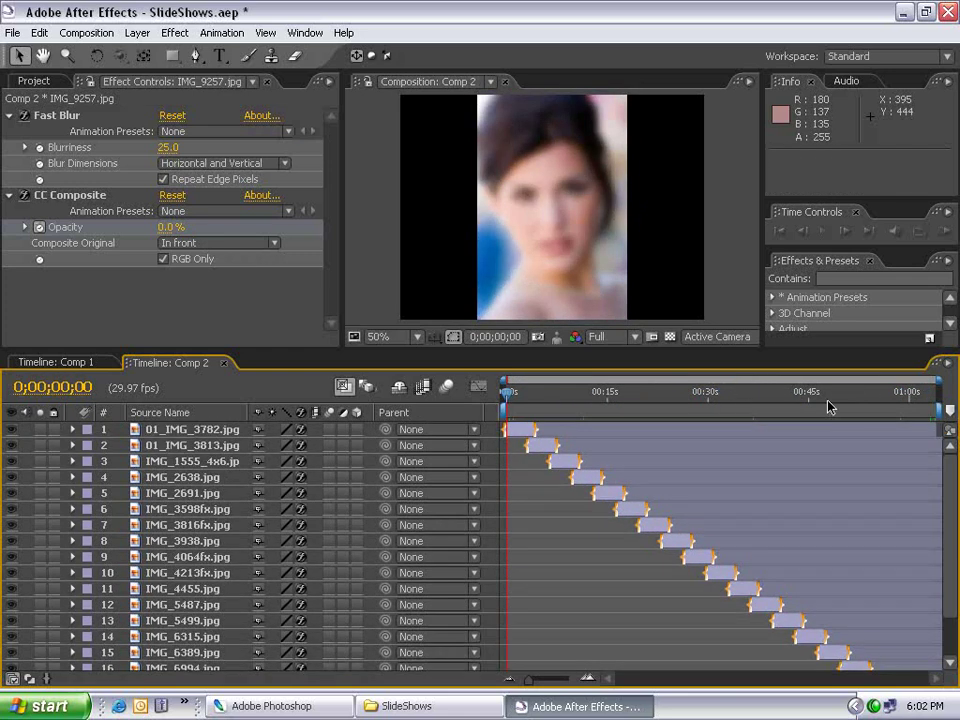
pyautogui.click(515, 433)
pyautogui.press('t')
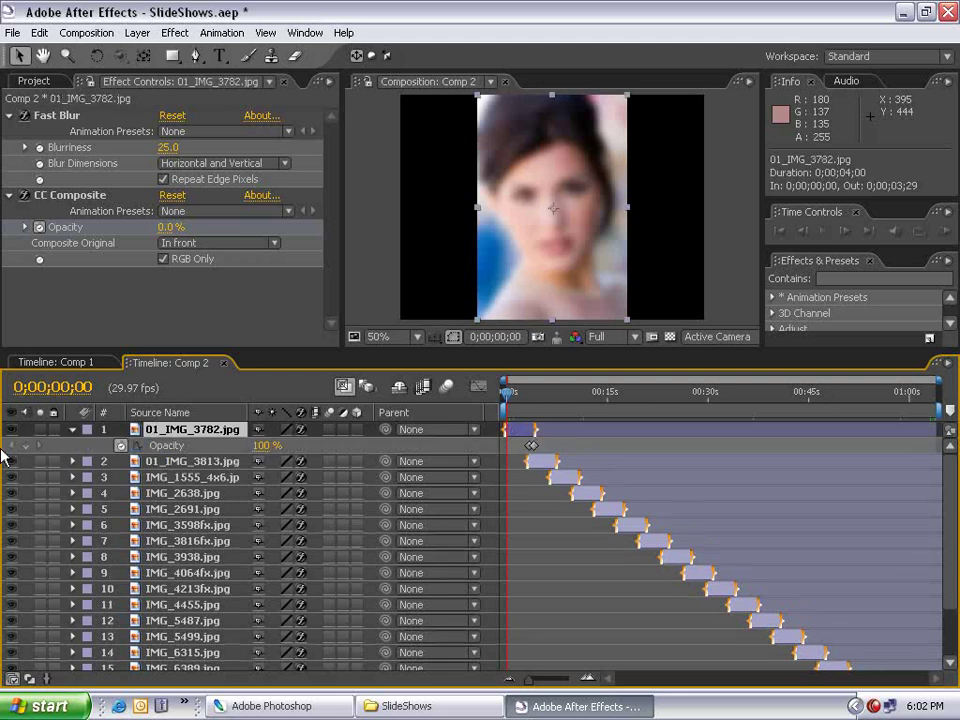
pyautogui.click(264, 445)
pyautogui.write('0')
pyautogui.press('Return')
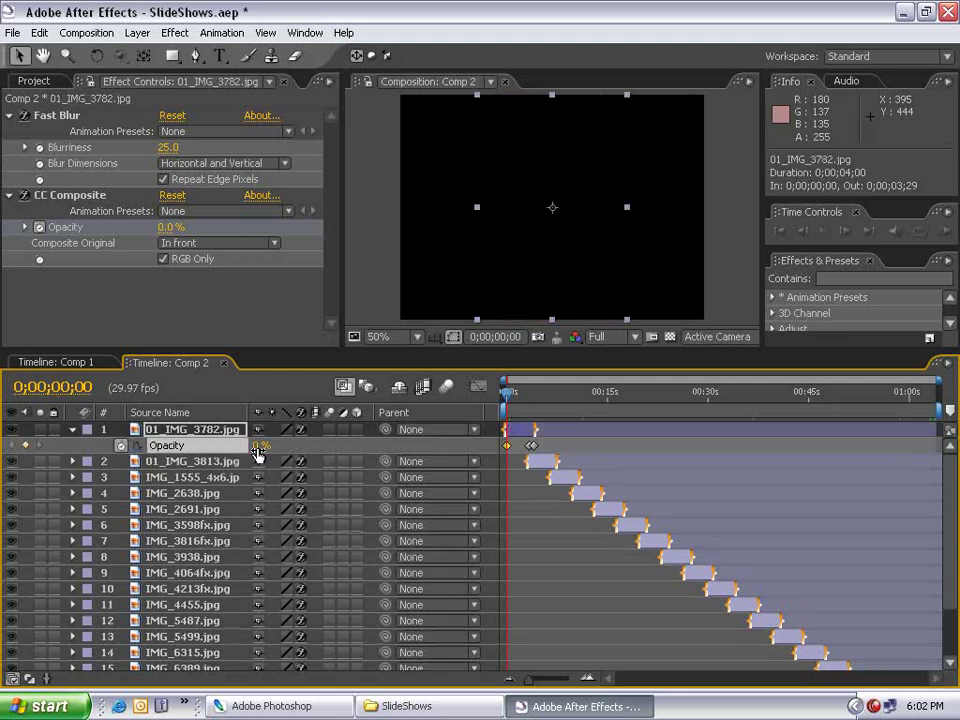
# Complete the opening fade-in by setting the 01_IMG_3782 layer's opacity to 100% at 0;00;00;10
pyautogui.hotkey('shift', 'pagedown')
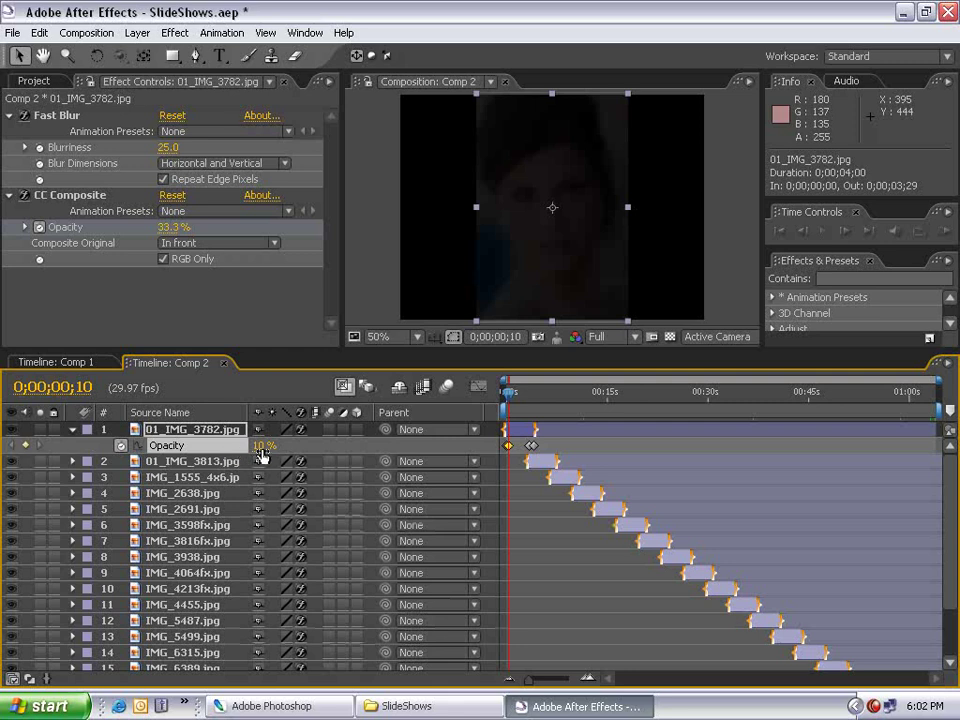
pyautogui.click(261, 446)
pyautogui.write('100')
pyautogui.press('Return')
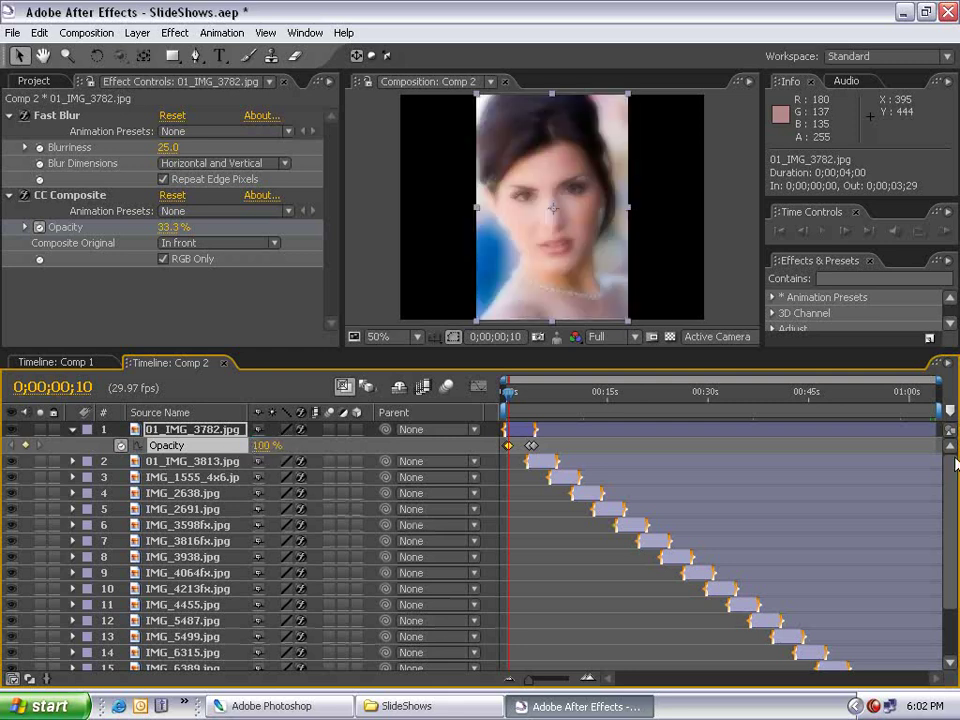
# Add an opacity keyframe of 0% to the IMG_9257 layer at the composition's last frame, 0;01;04;01
pyautogui.scroll(-3, 920, 676)
pyautogui.click(922, 664)
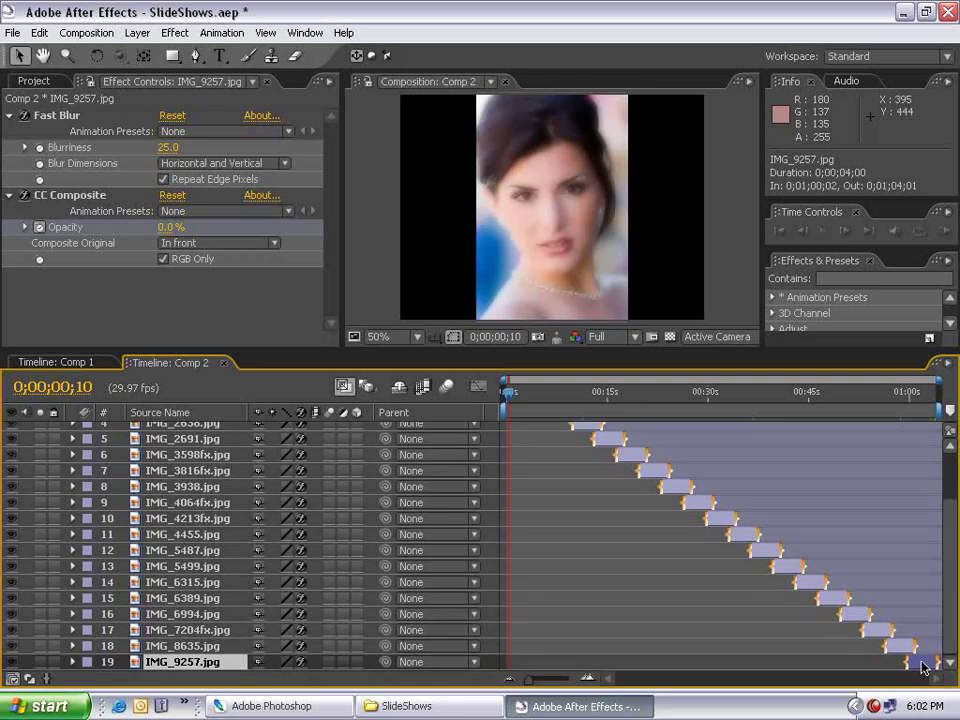
pyautogui.press('End')
pyautogui.press('t')
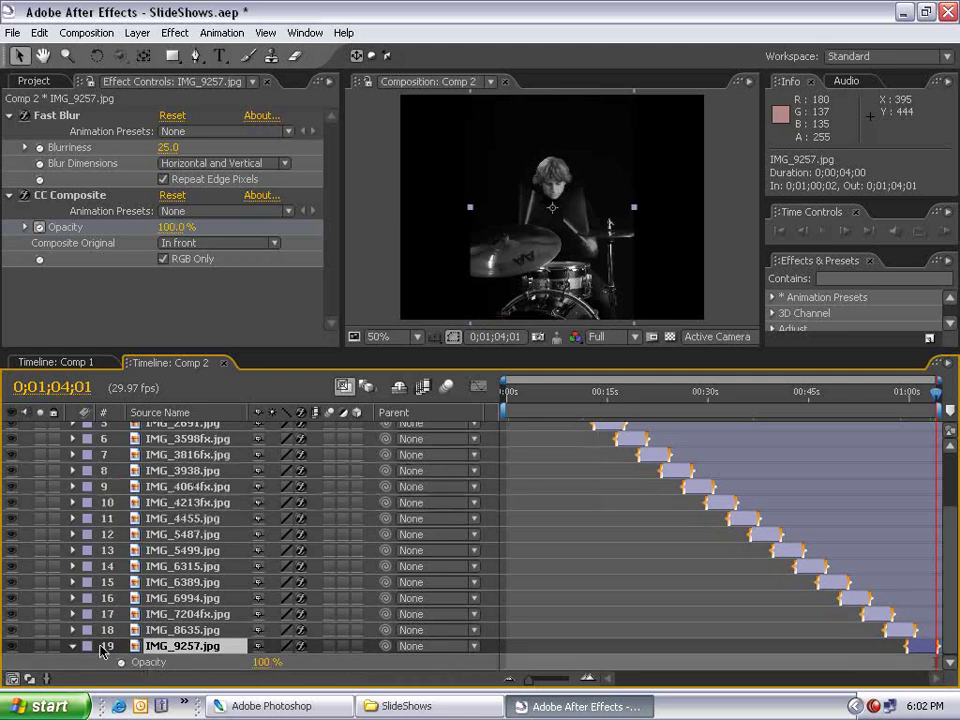
pyautogui.click(265, 662)
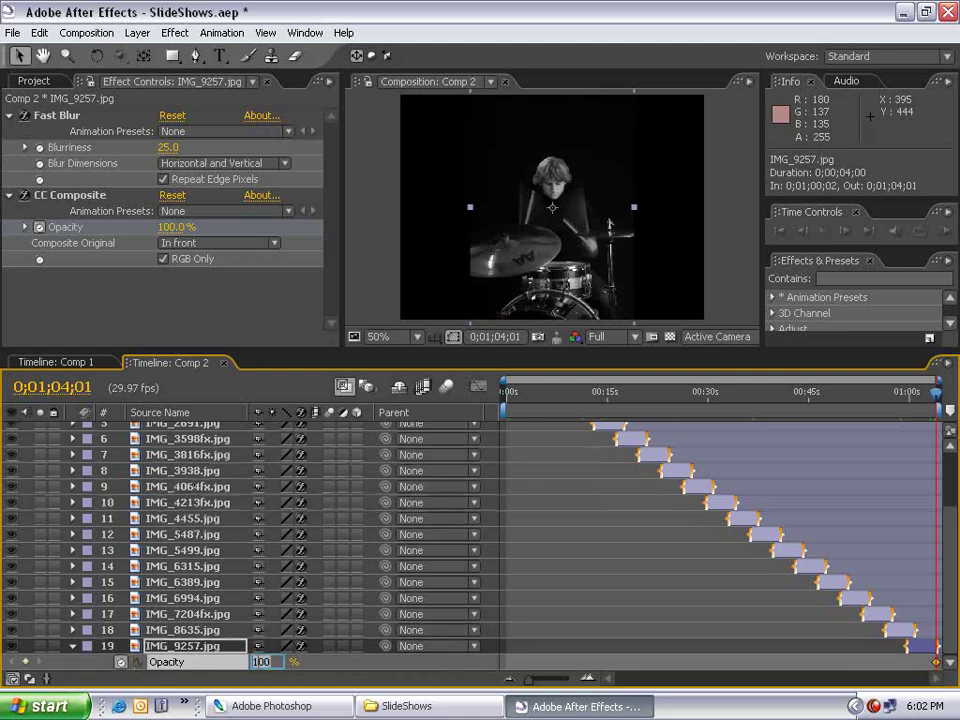
pyautogui.write('0')
pyautogui.press('Return')
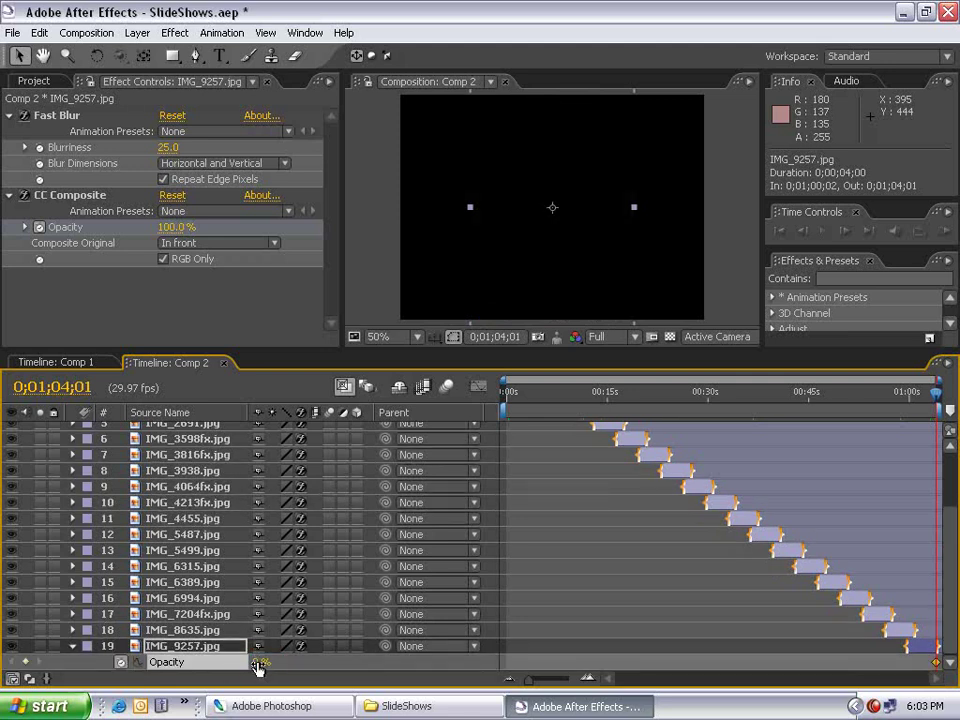
# Set the IMG_9257 layer's opacity to 100% at 0;01;03;11, twenty frames before the end
pyautogui.hotkey('shift', 'pageup')
pyautogui.hotkey('shift', 'pageup')
pyautogui.click(25, 662)
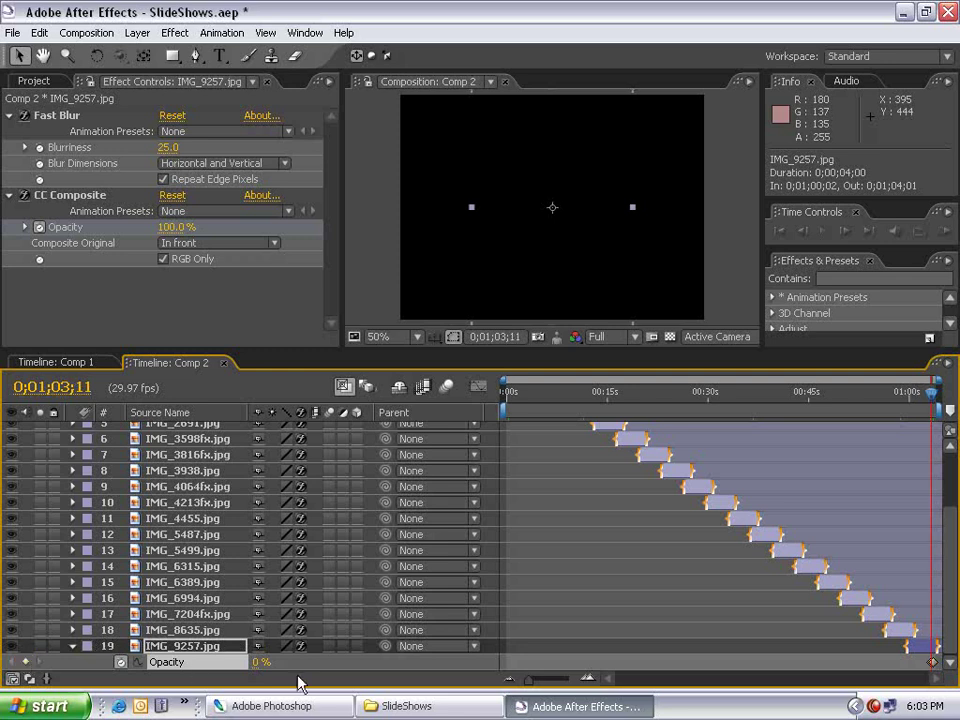
pyautogui.moveTo(258, 662); pyautogui.dragTo(645, 658)
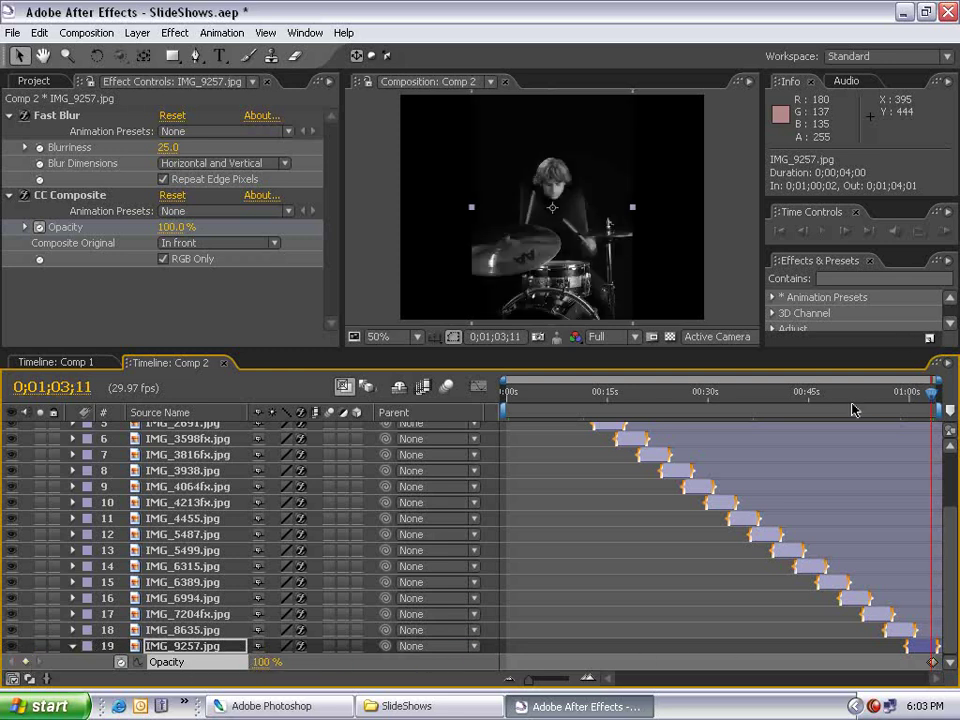
# Check the closing fade, and preview the slideshow from the first frame in the enlarged composition view
pyautogui.moveTo(931, 397); pyautogui.dragTo(930, 403)
pyautogui.press('Home')
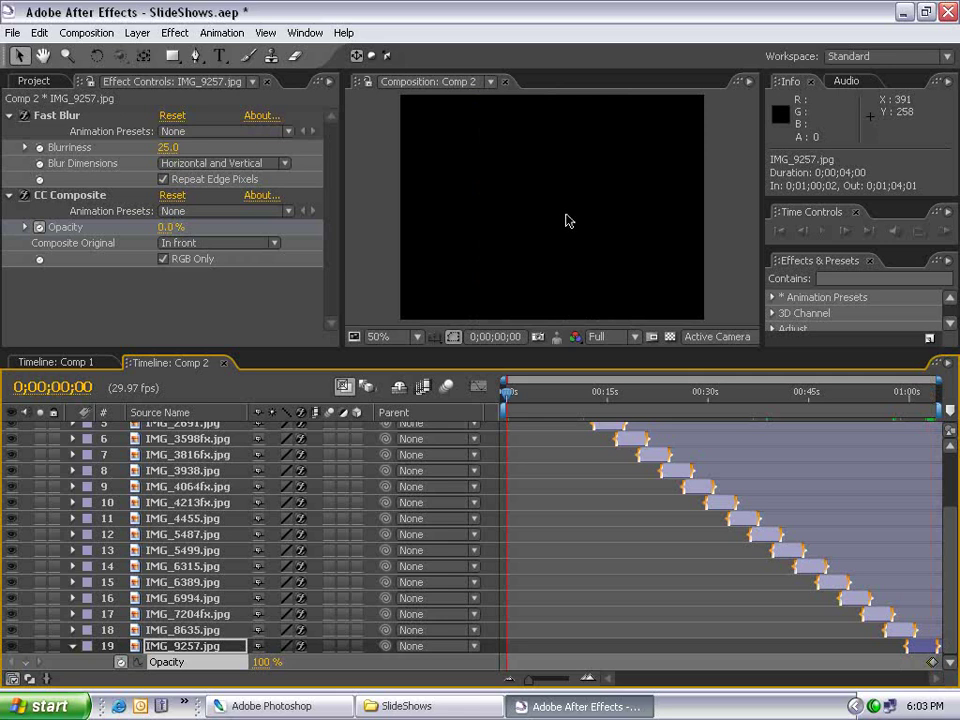
pyautogui.press('`')
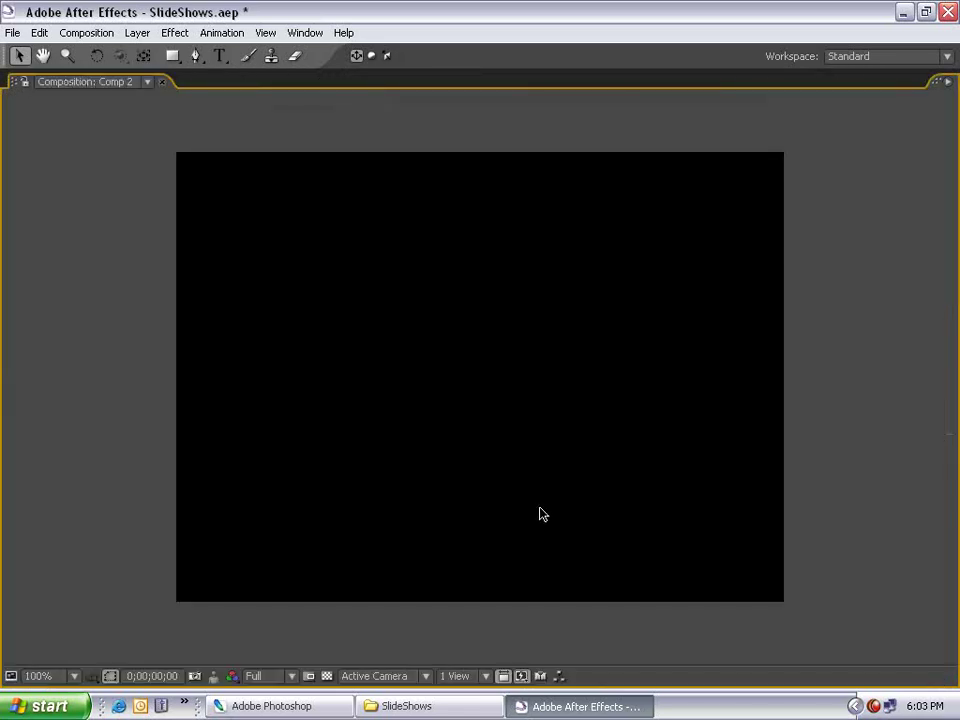
pyautogui.press('space')
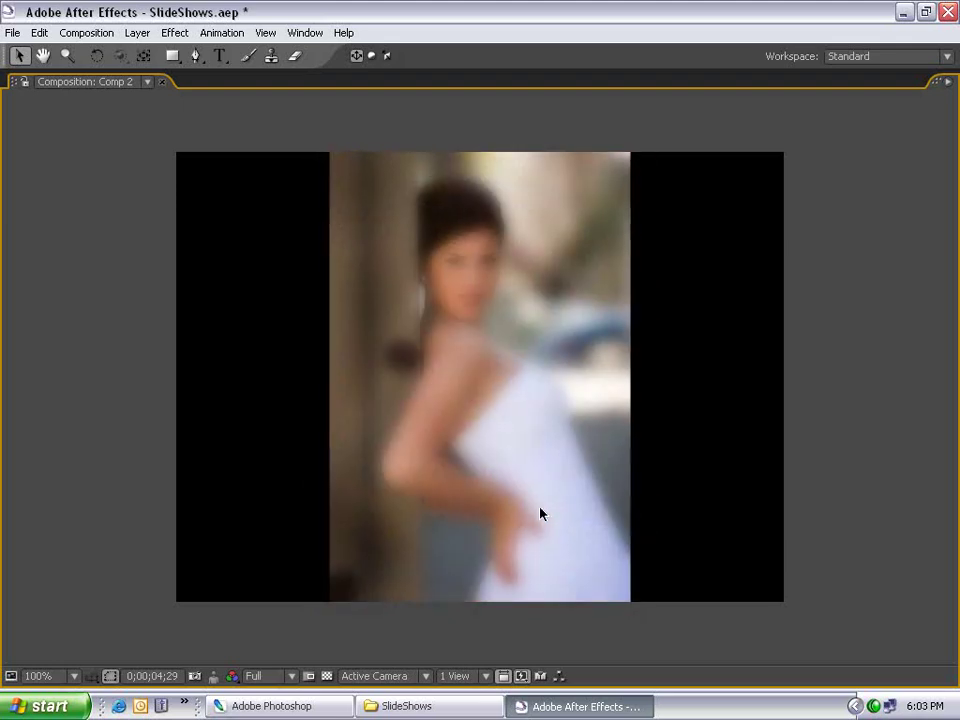
pyautogui.press('`')
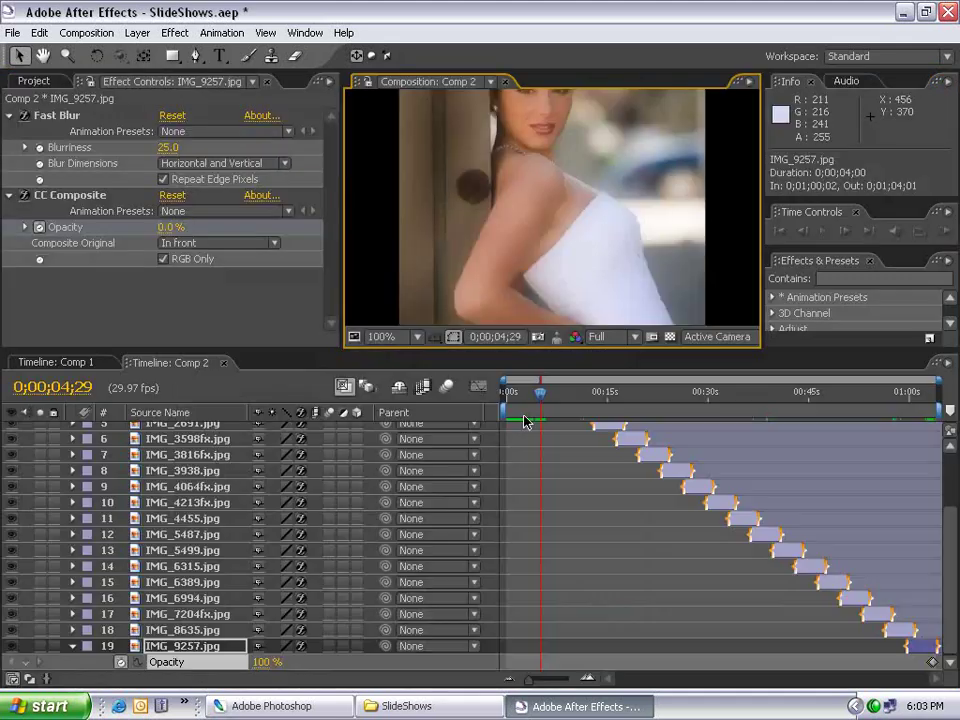
pyautogui.scroll(-2, 450, 240)
# Add Comp 2 to the render queue and review its render settings and output module
pyautogui.click(86, 32)
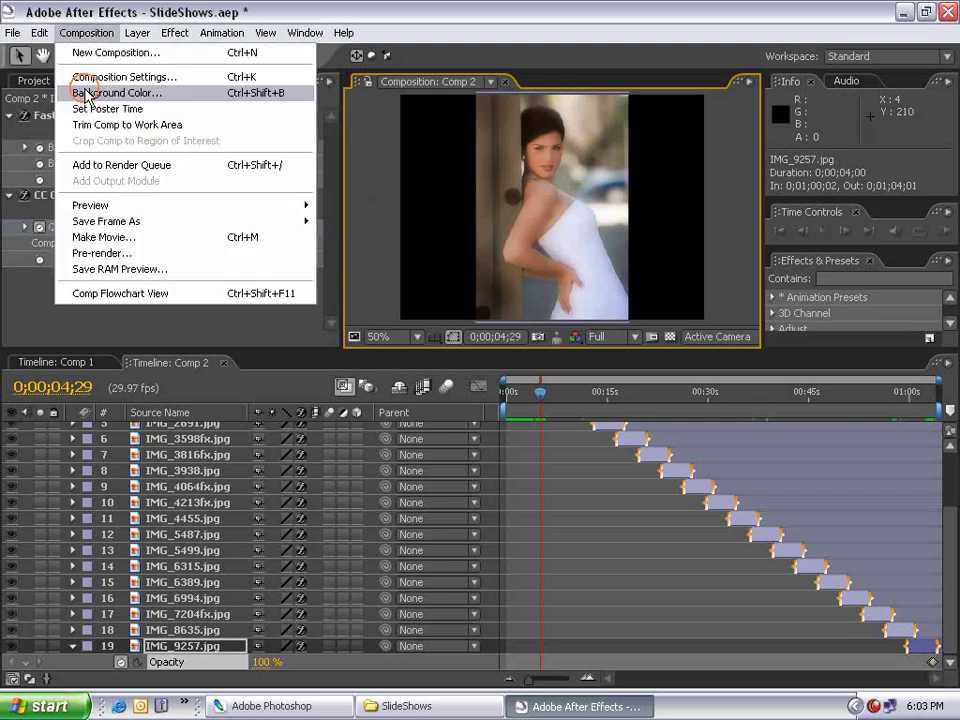
pyautogui.click(95, 165)
pyautogui.press('`')
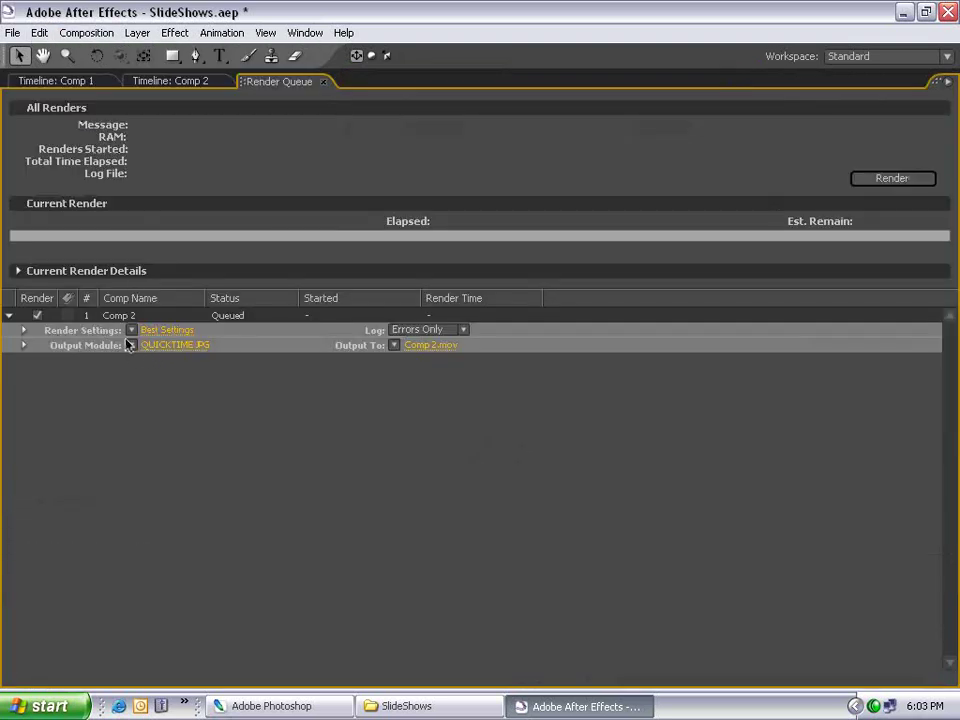
pyautogui.press('`')
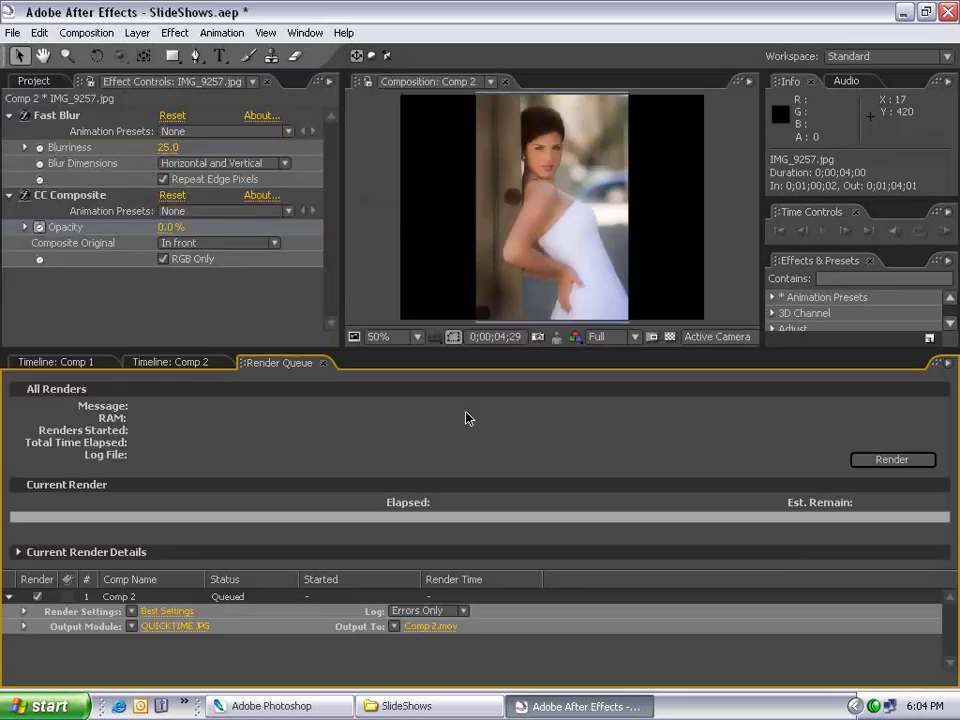